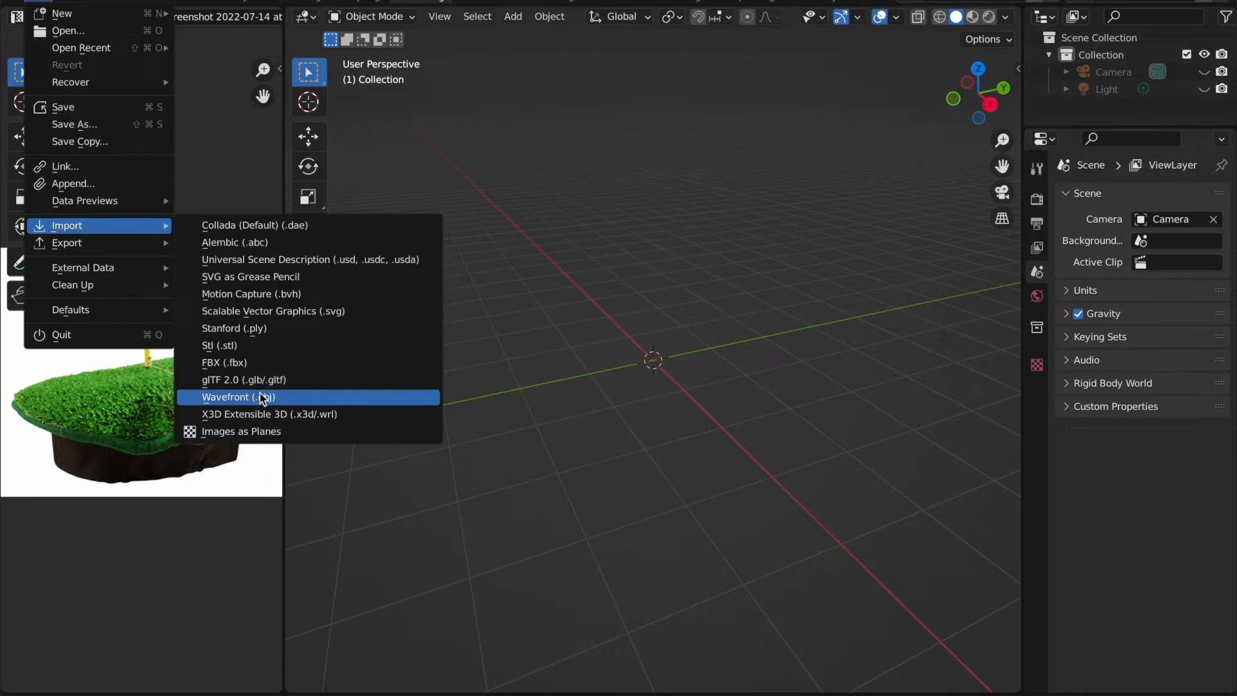
Step: Import the R6_dummy.obj Wavefront model from the Downloads folder
{"action": "scroll", "coordinate": [602, 428], "scroll_direction": "down", "scroll_amount": 1}
{"action": "left_click", "coordinate": [252, 316]}
{"action": "scroll", "coordinate": [555, 354], "scroll_direction": "down", "scroll_amount": 15}
{"action": "scroll", "coordinate": [558, 358], "scroll_direction": "up", "scroll_amount": 5}
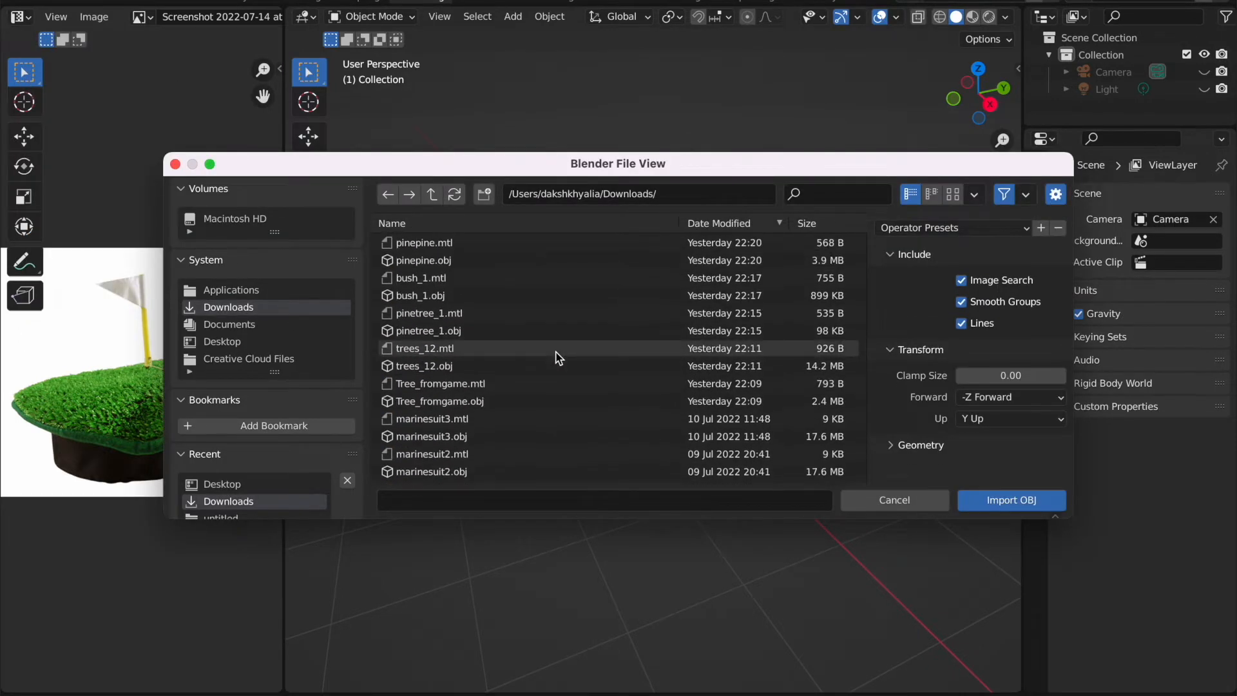
{"action": "scroll", "coordinate": [559, 359], "scroll_direction": "down", "scroll_amount": 5}
{"action": "scroll", "coordinate": [558, 358], "scroll_direction": "down", "scroll_amount": 6}
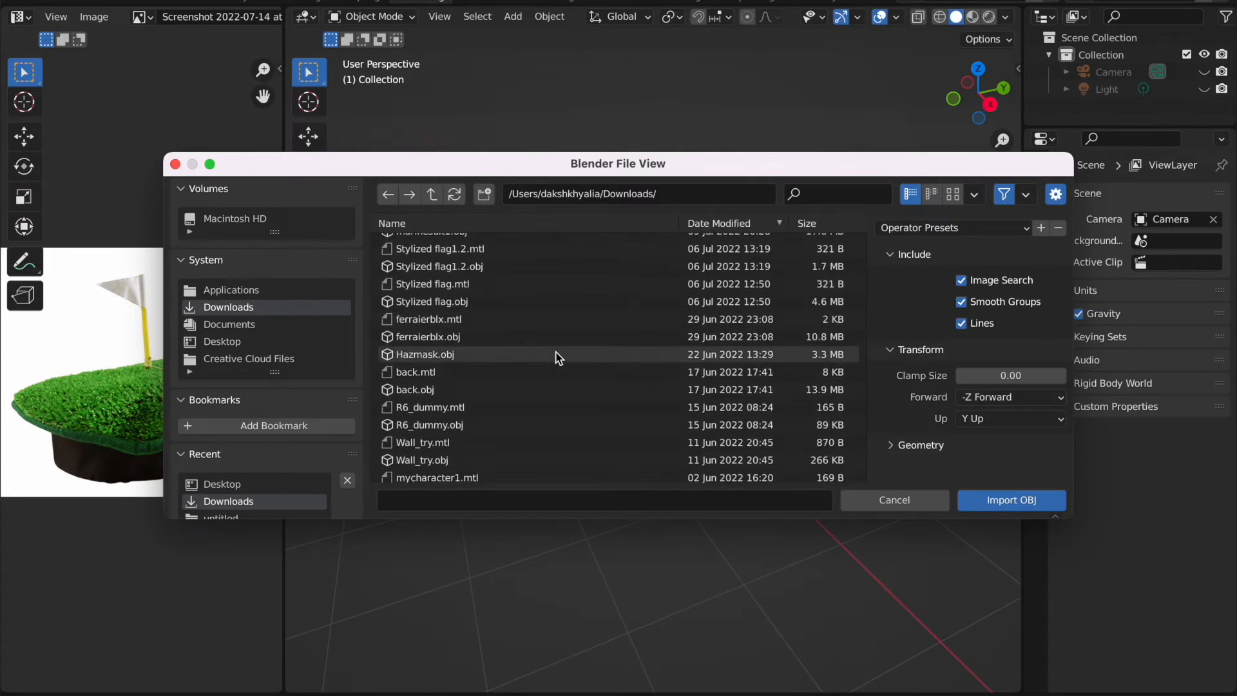
{"action": "left_click", "coordinate": [488, 425]}
{"action": "left_click", "coordinate": [966, 500]}
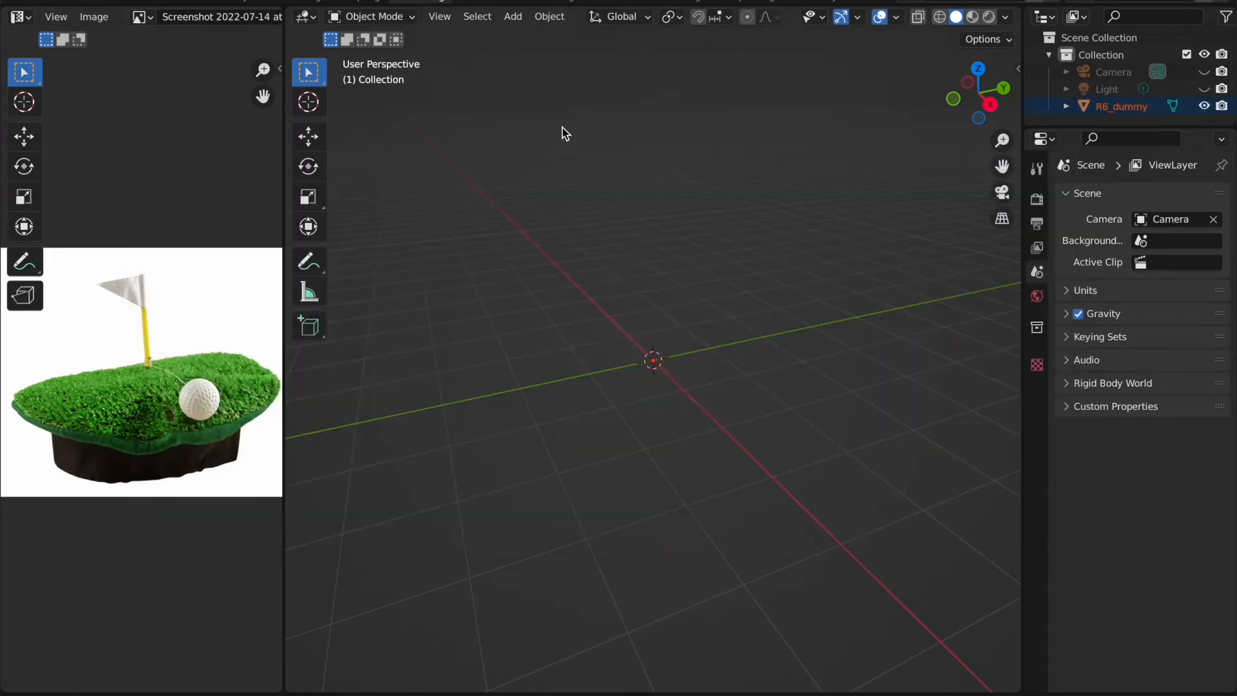
Step: Set the imported dummy's origin to its geometry
{"action": "right_click", "coordinate": [642, 231]}
{"action": "left_click", "coordinate": [871, 280]}
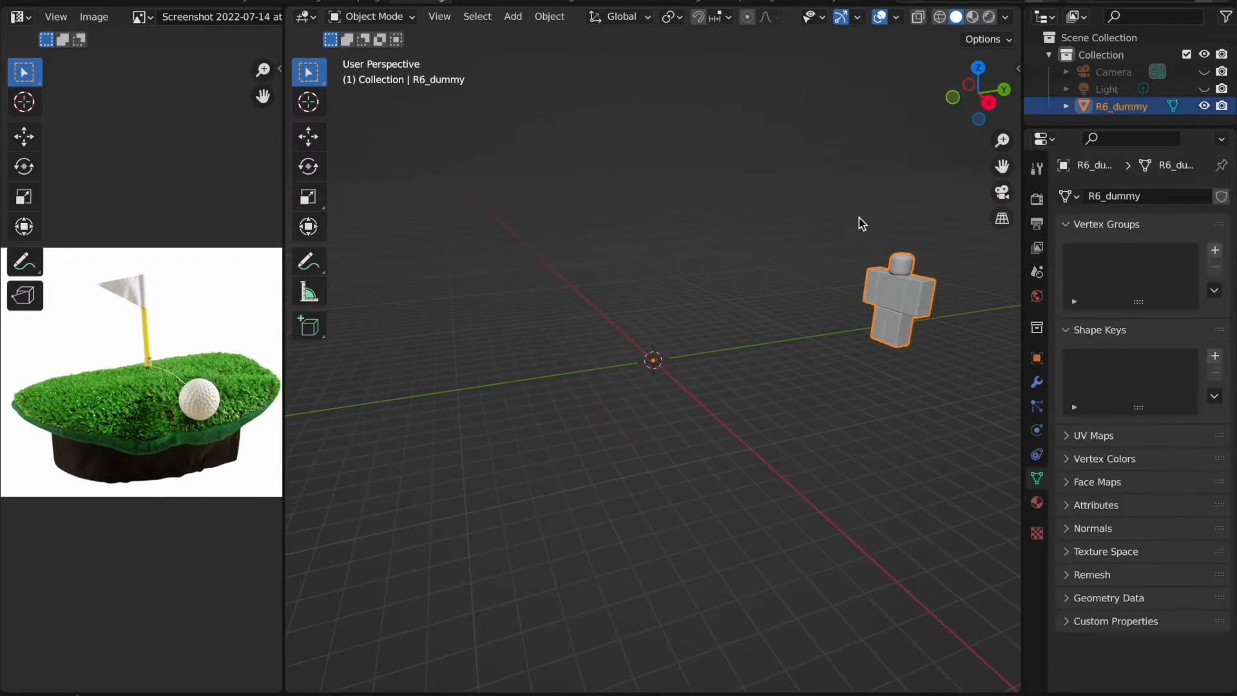
{"action": "right_click", "coordinate": [870, 250]}
{"action": "mouse_move", "coordinate": [853, 315]}
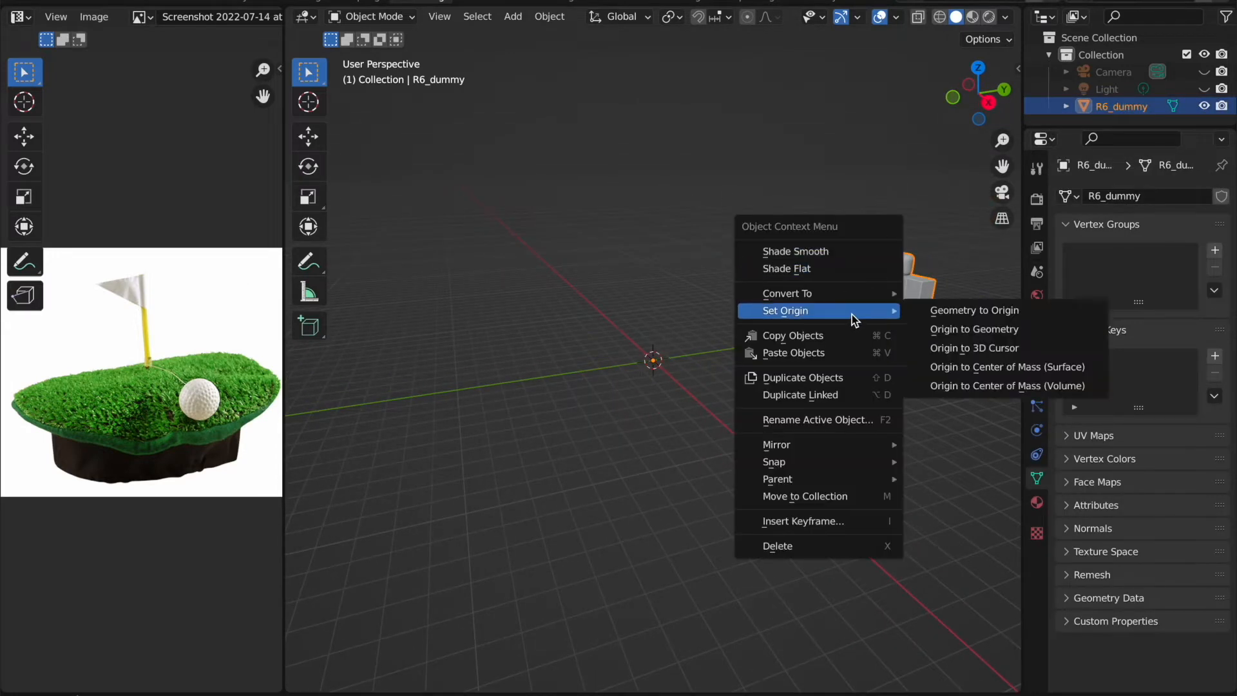
{"action": "left_click", "coordinate": [954, 329]}
Step: Move the dummy about -15 m along Y to the world centre and rotate it 90° about Z
{"action": "key", "text": "g"}
{"action": "key", "text": "y"}
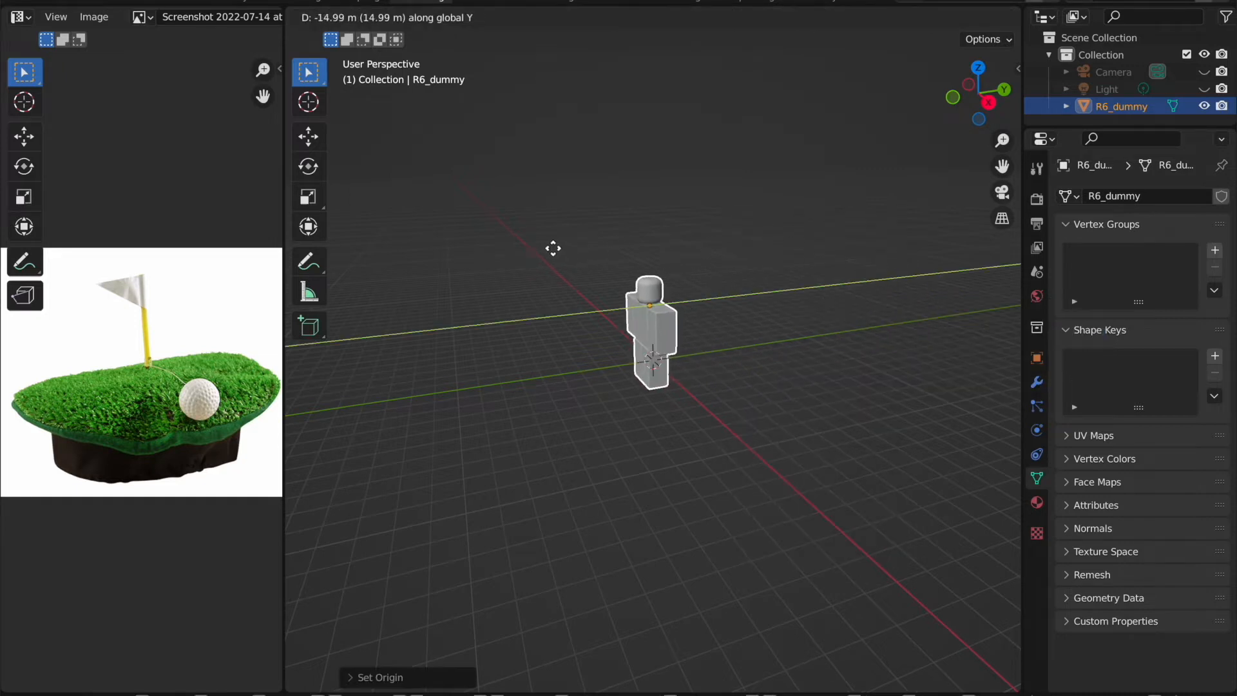
{"action": "left_click", "coordinate": [560, 252]}
{"action": "type", "text": "rz90"}
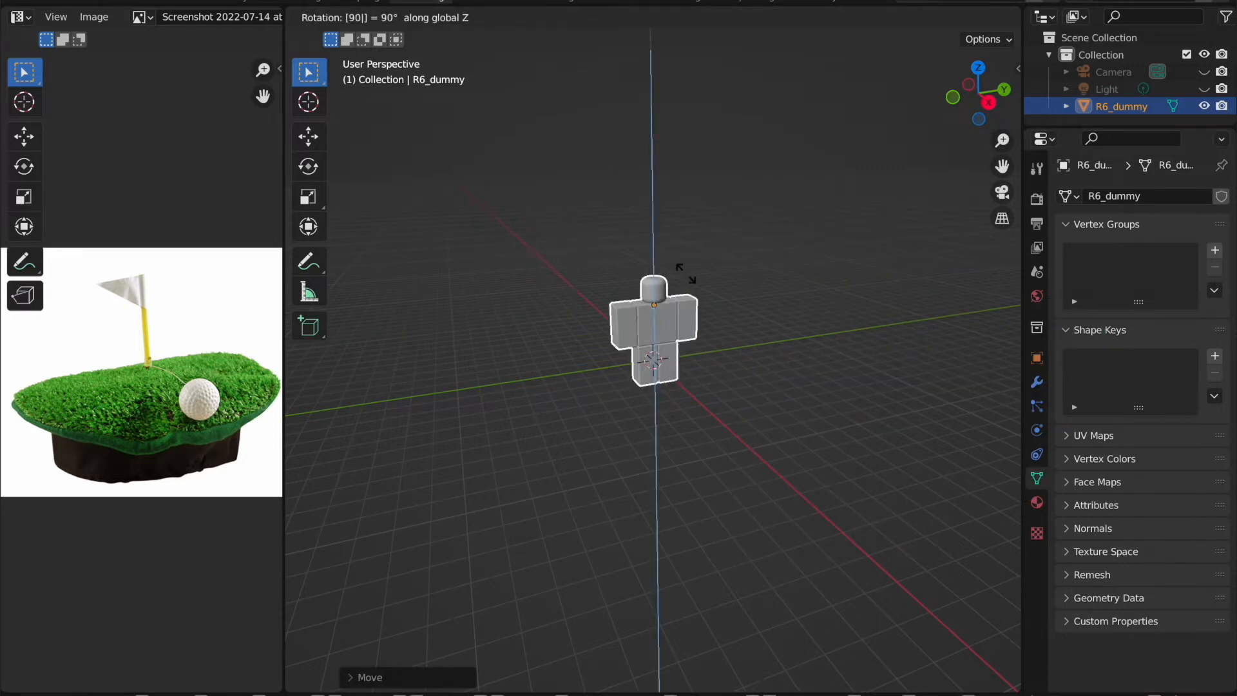
{"action": "key", "text": "Return"}
{"action": "scroll", "coordinate": [686, 273], "scroll_direction": "up", "scroll_amount": 4}
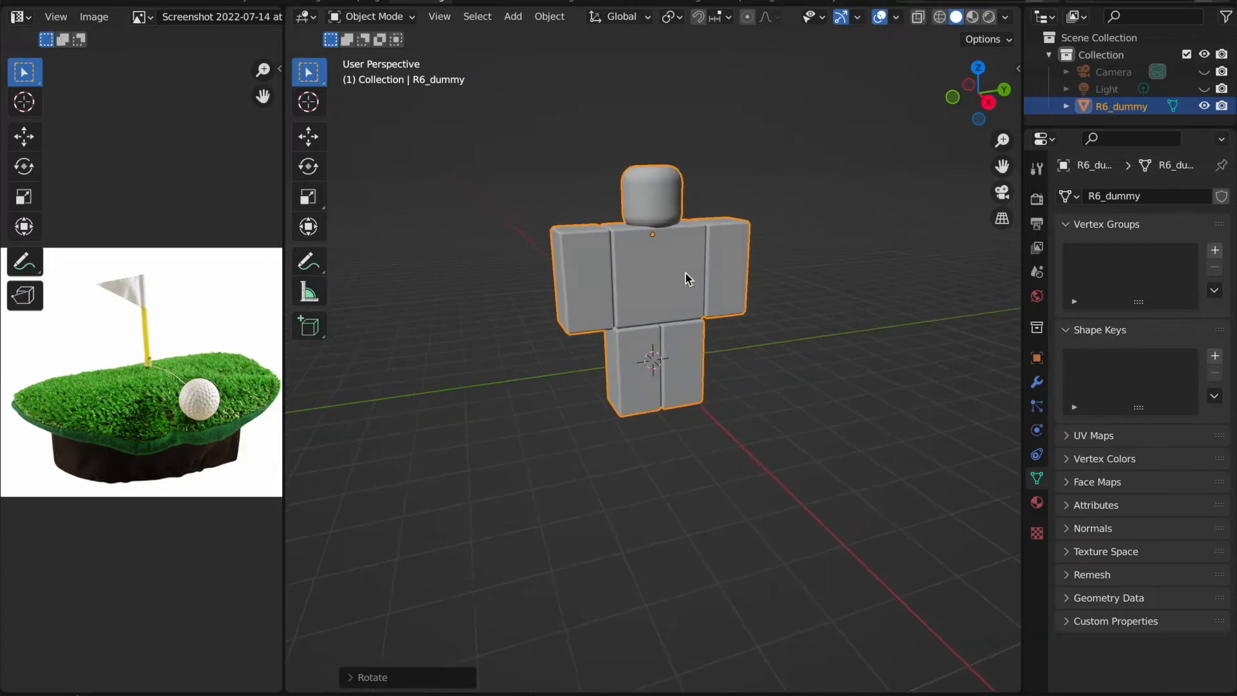
Step: In the right orthographic view, shift the dummy about 0.79 m along Y to centre it on the vertical axis
{"action": "middle_click_drag", "start_coordinate": [686, 273], "coordinate": [652, 254]}
{"action": "left_click", "coordinate": [979, 100]}
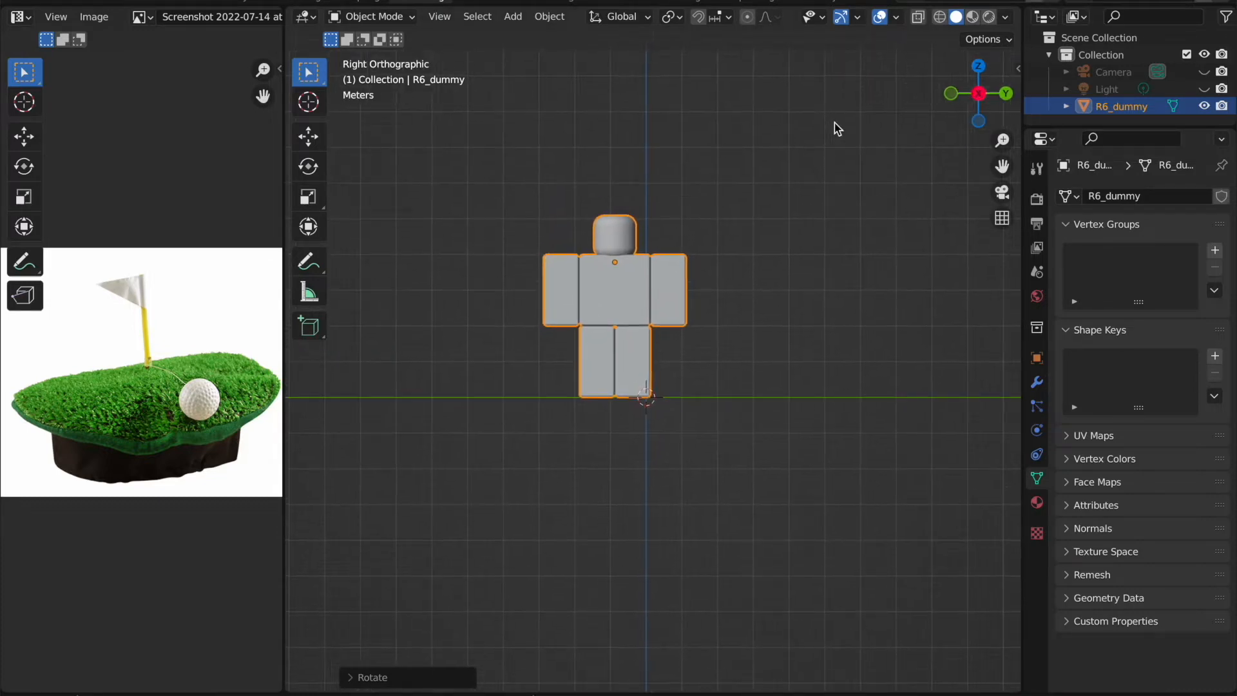
{"action": "key", "text": "g"}
{"action": "key", "text": "x"}
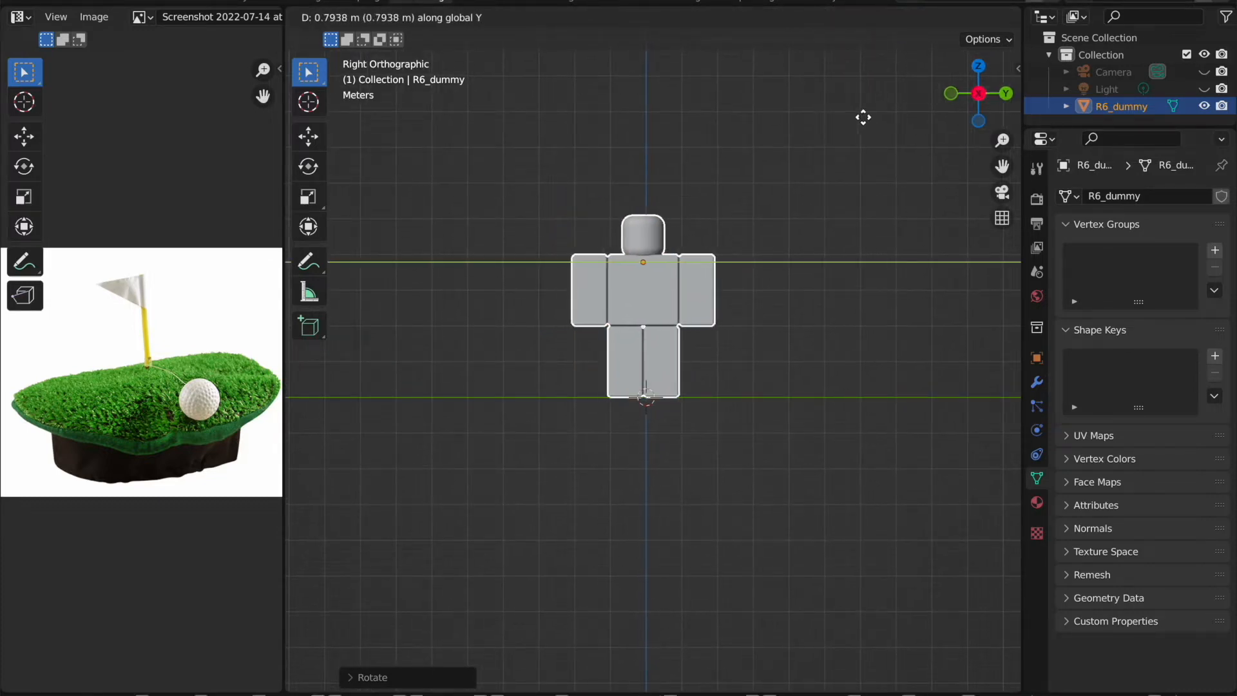
{"action": "left_click", "coordinate": [864, 117]}
{"action": "left_click", "coordinate": [749, 117]}
Step: Place the 3D cursor near the bottom centre of the dummy's head
{"action": "scroll", "coordinate": [748, 117], "scroll_direction": "up", "scroll_amount": 5}
{"action": "scroll", "coordinate": [748, 117], "scroll_direction": "up", "scroll_amount": 3, "text": "shift"}
{"action": "scroll", "coordinate": [749, 118], "scroll_direction": "up", "scroll_amount": 6, "text": "shift"}
{"action": "left_click", "coordinate": [309, 101]}
{"action": "left_click", "coordinate": [649, 349]}
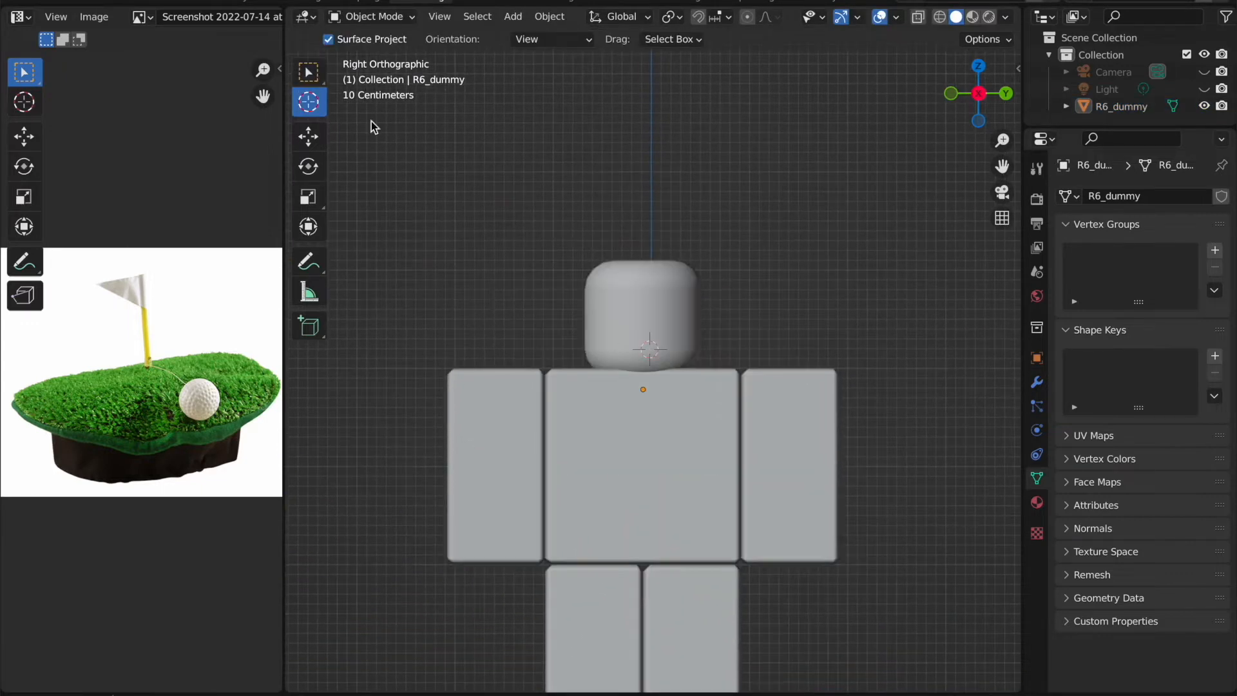
{"action": "left_click", "coordinate": [308, 72]}
Step: Add a mesh cylinder with 24 vertices at the 3D cursor
{"action": "scroll", "coordinate": [676, 234], "scroll_direction": "up", "scroll_amount": 1, "text": "shift"}
{"action": "key", "text": "shift+a"}
{"action": "mouse_move", "coordinate": [670, 158]}
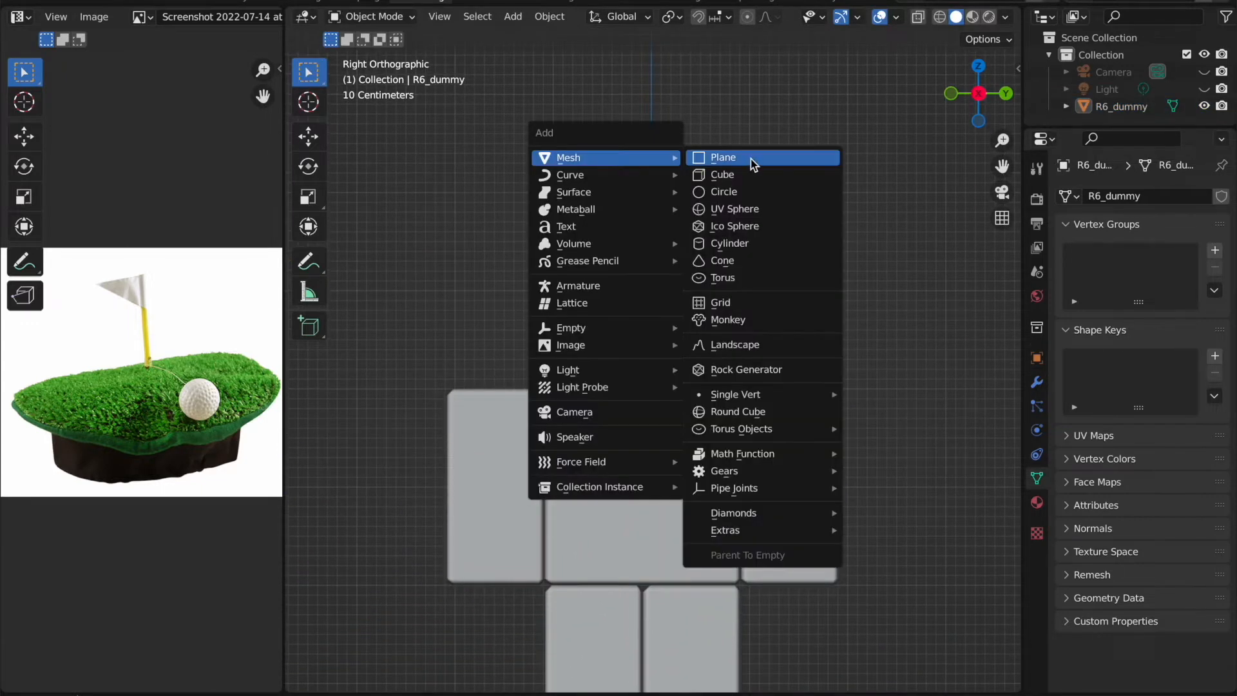
{"action": "key", "text": "shift+a"}
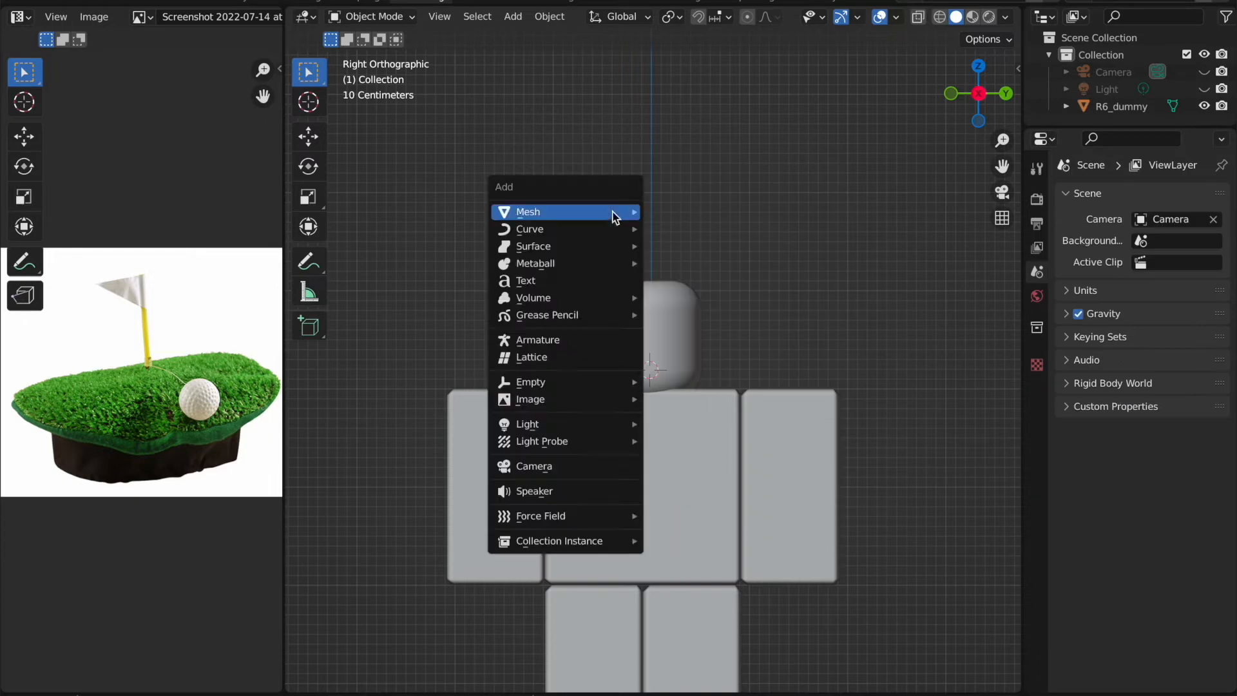
{"action": "mouse_move", "coordinate": [613, 211]}
{"action": "left_click", "coordinate": [684, 297]}
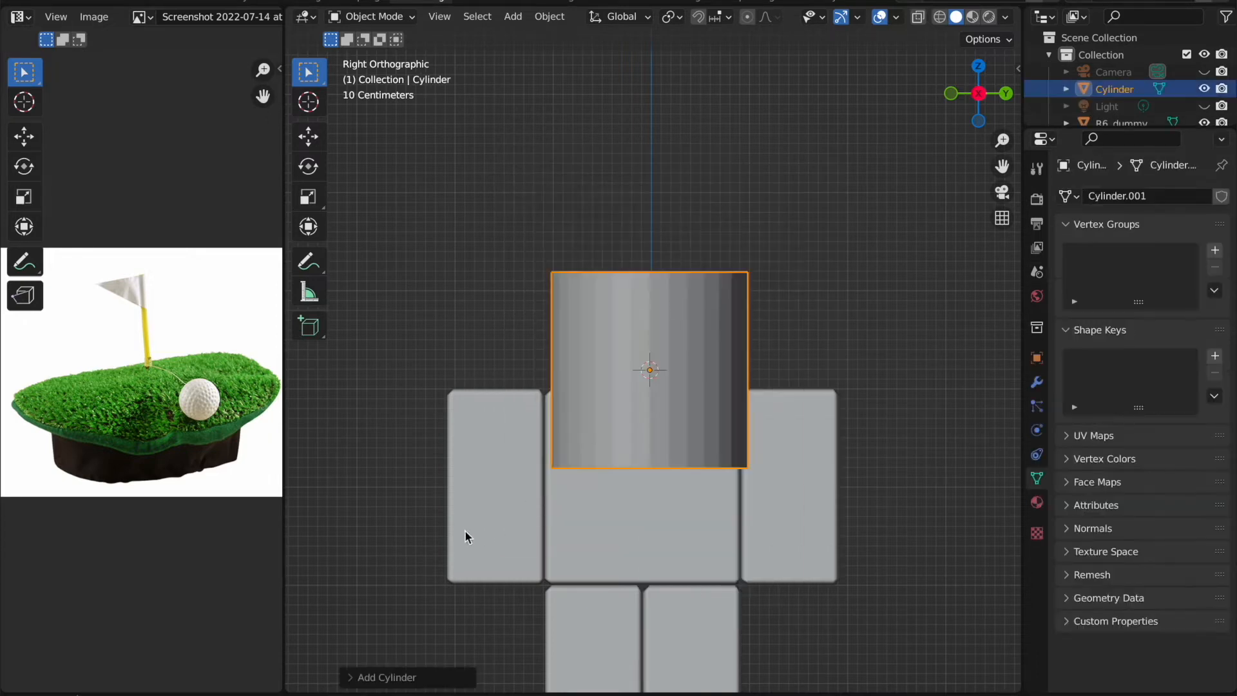
{"action": "left_click", "coordinate": [386, 677]}
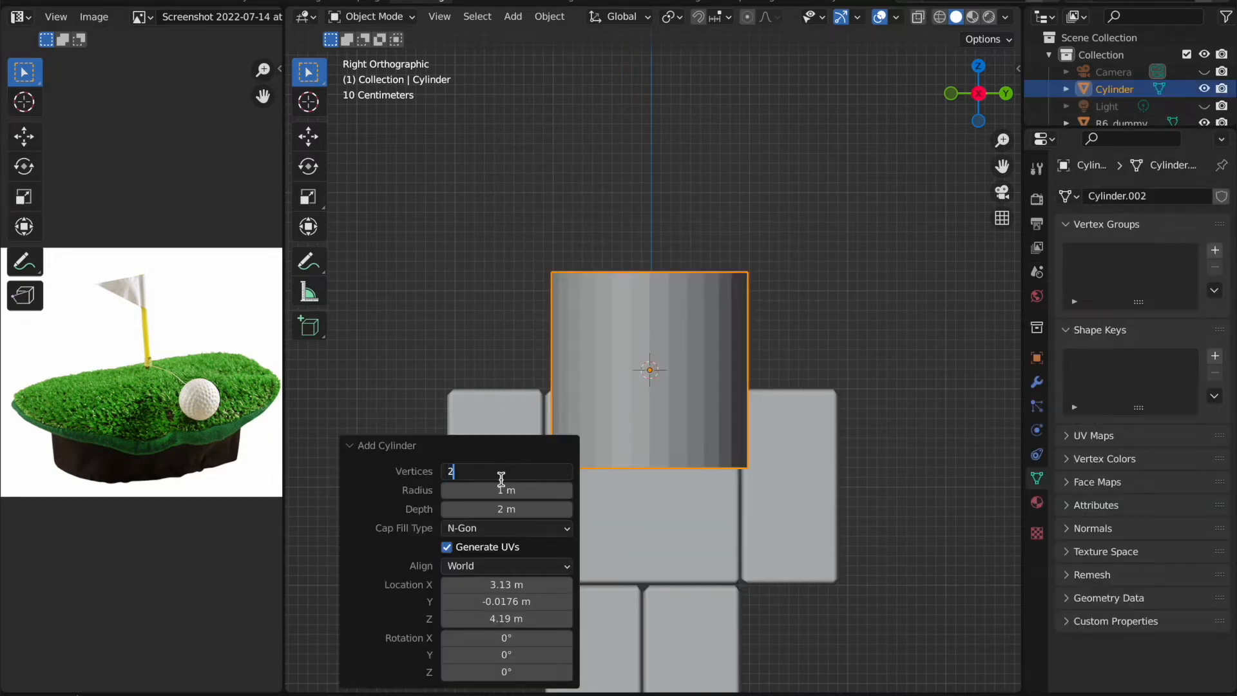
{"action": "left_click", "coordinate": [501, 475]}
{"action": "type", "text": "24"}
{"action": "key", "text": "Return"}
Step: Scale the cylinder by about 0.512 and raise it about 1.16 m to the top of the dummy's head
{"action": "key", "text": "s"}
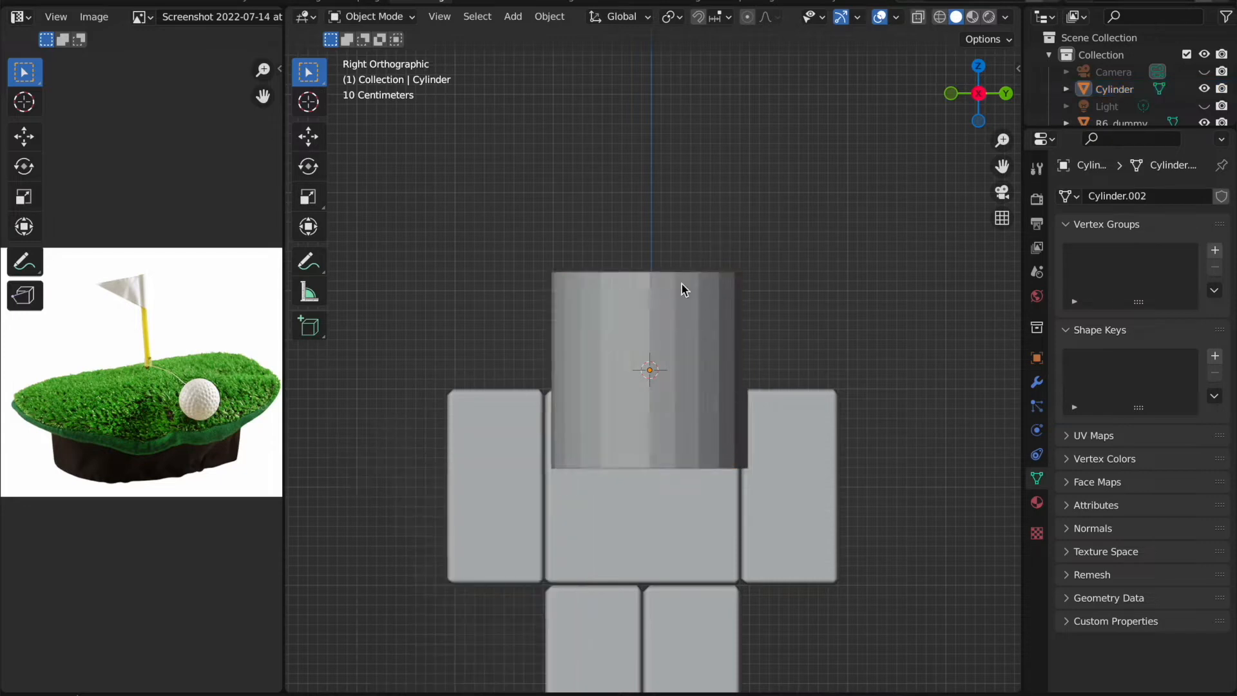
{"action": "left_click", "coordinate": [685, 283]}
{"action": "key", "text": "g"}
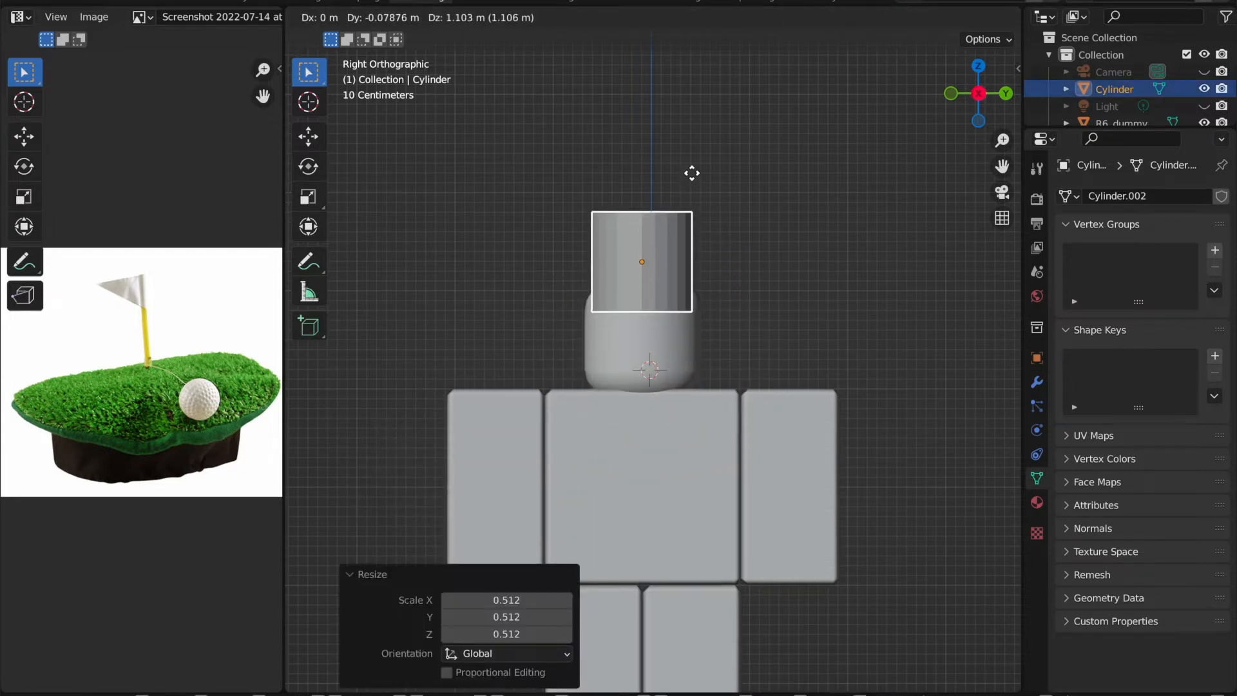
{"action": "left_click", "coordinate": [691, 172]}
Step: Flatten the cylinder to about 0.251 along Z and seat it centred on top of the head
{"action": "scroll", "coordinate": [691, 169], "scroll_direction": "up", "scroll_amount": 3}
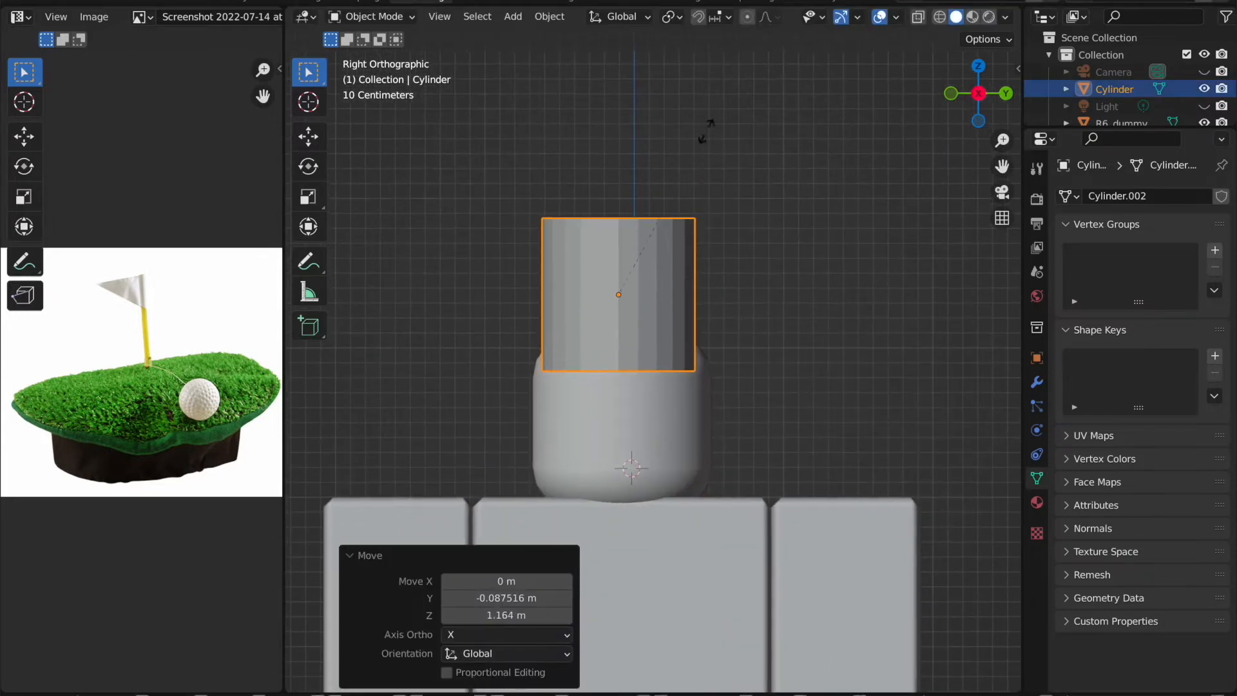
{"action": "key", "text": "s"}
{"action": "key", "text": "z"}
{"action": "left_click", "coordinate": [640, 254]}
{"action": "key", "text": "g"}
{"action": "key", "text": "z"}
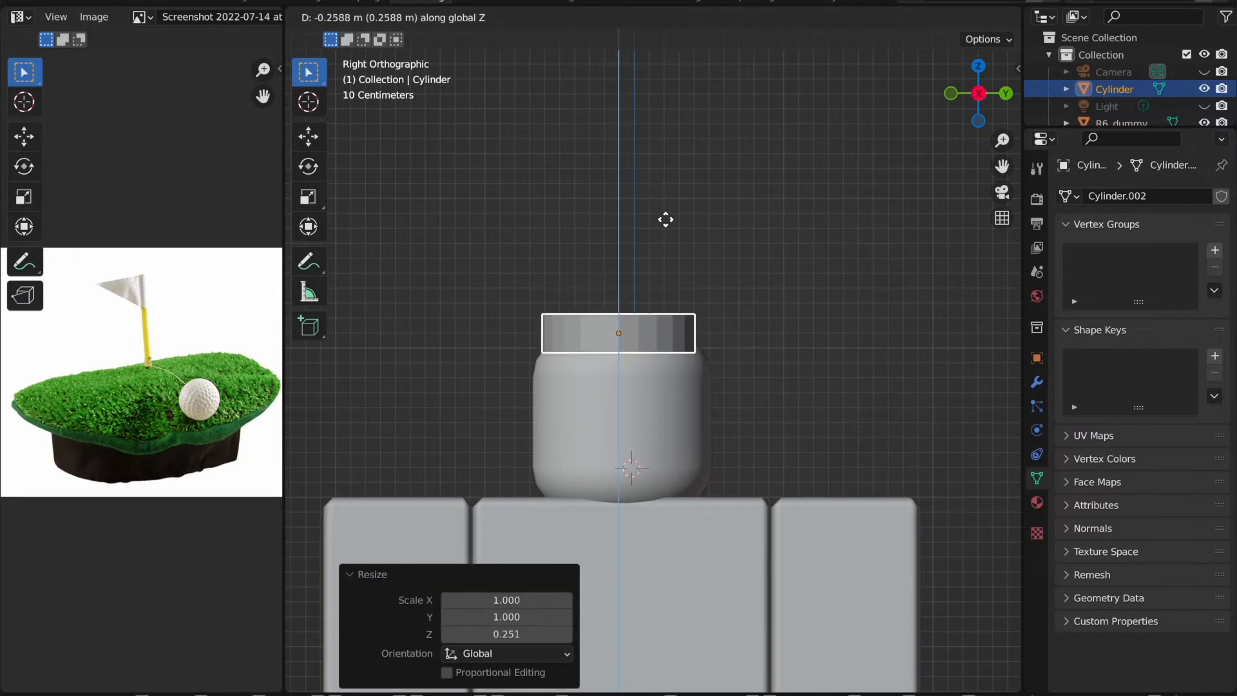
{"action": "left_click", "coordinate": [667, 222]}
{"action": "scroll", "coordinate": [665, 222], "scroll_direction": "up", "scroll_amount": 2}
{"action": "key", "text": "g"}
{"action": "left_click", "coordinate": [699, 193]}
{"action": "scroll", "coordinate": [794, 208], "scroll_direction": "up", "scroll_amount": 2}
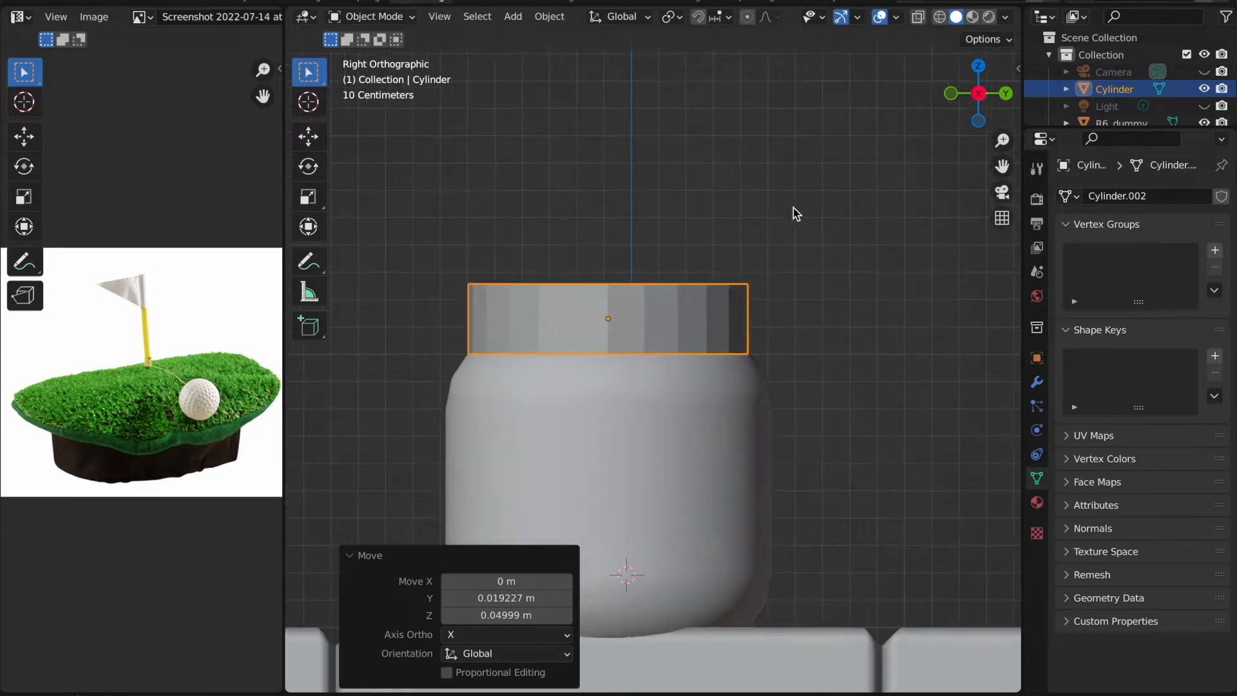
Step: In Edit Mode with wireframe shading, extrude the cylinder's top ring and scale it outward by about 1.537
{"action": "key", "text": "Tab"}
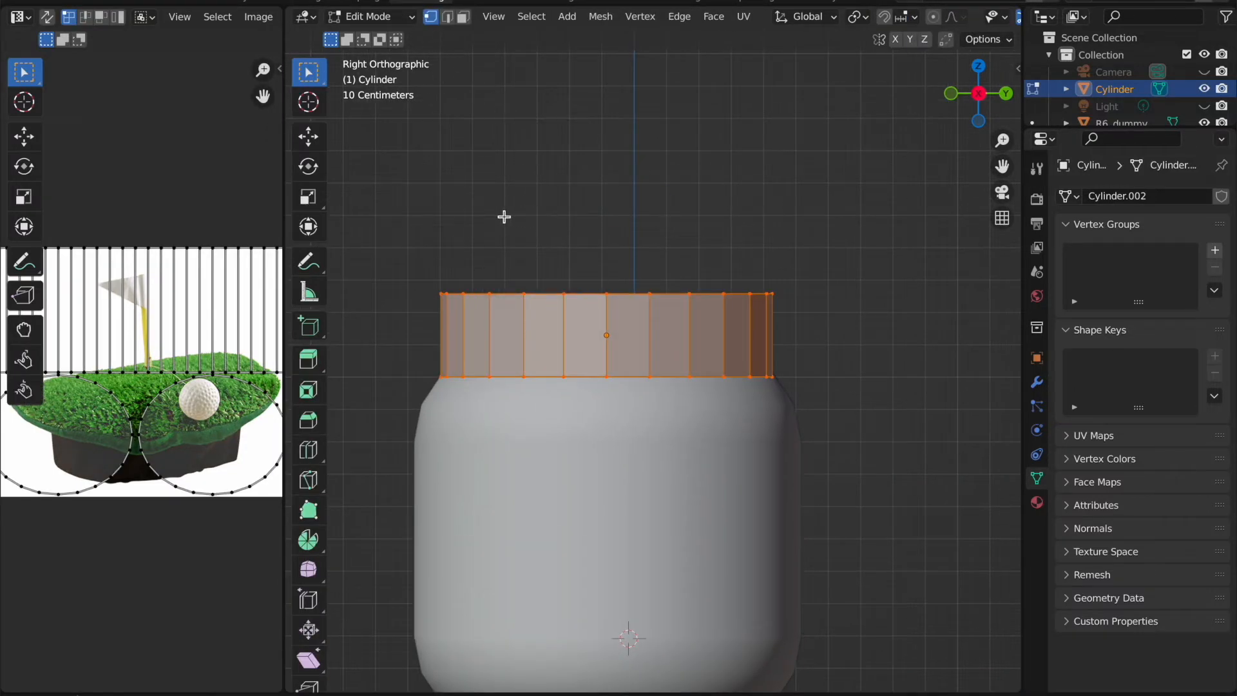
{"action": "key", "text": "alt+a"}
{"action": "key", "text": "z"}
{"action": "left_click", "coordinate": [444, 227]}
{"action": "mouse_move", "coordinate": [393, 244]}
{"action": "left_mouse_down"}
{"action": "mouse_move", "coordinate": [842, 279]}
{"action": "mouse_move", "coordinate": [848, 308]}
{"action": "left_mouse_up"}
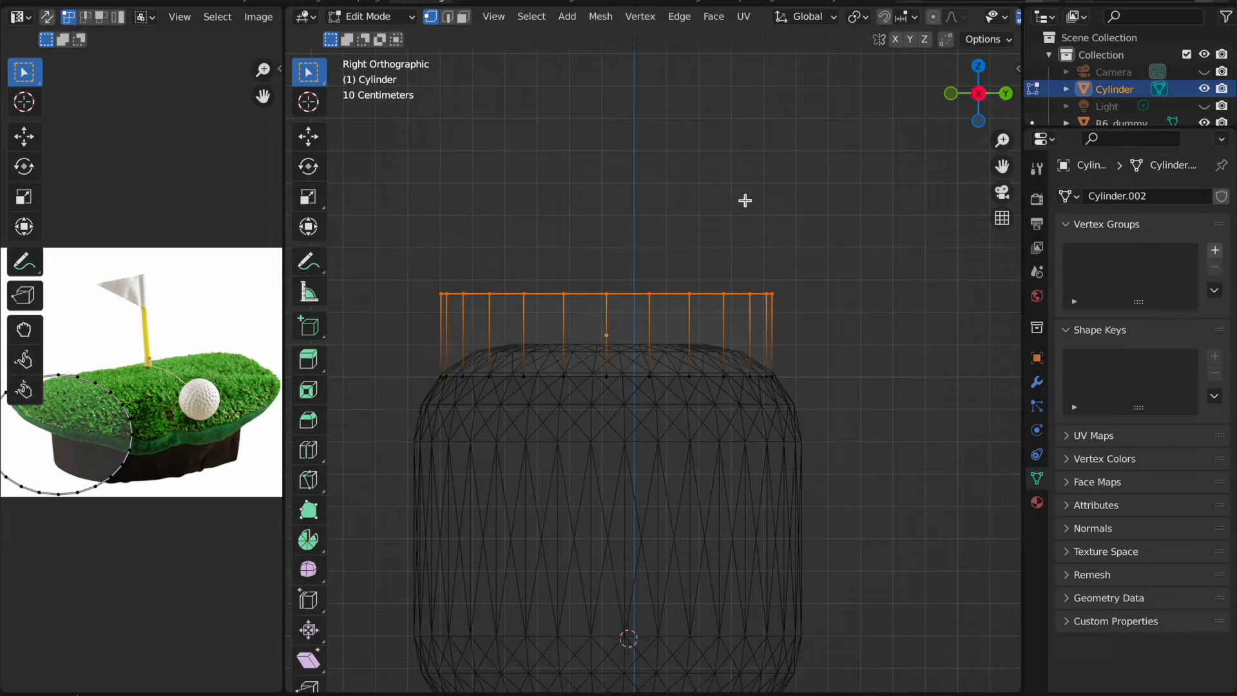
{"action": "key", "text": "s"}
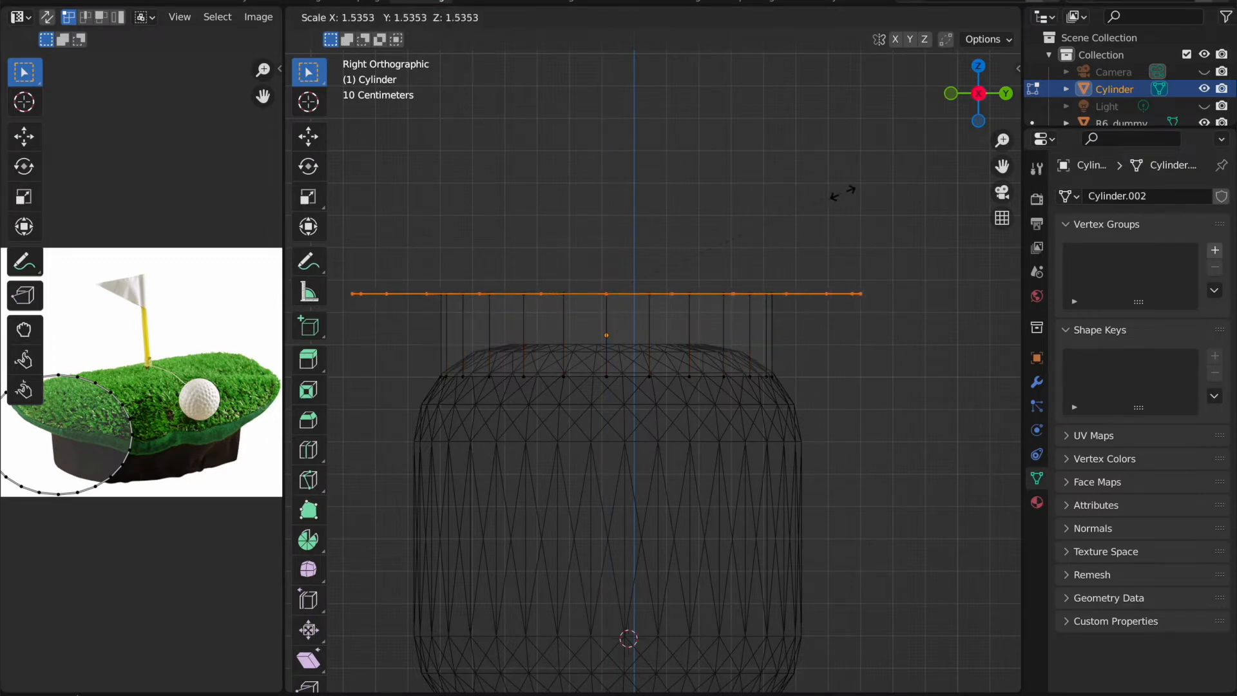
{"action": "left_click", "coordinate": [842, 191]}
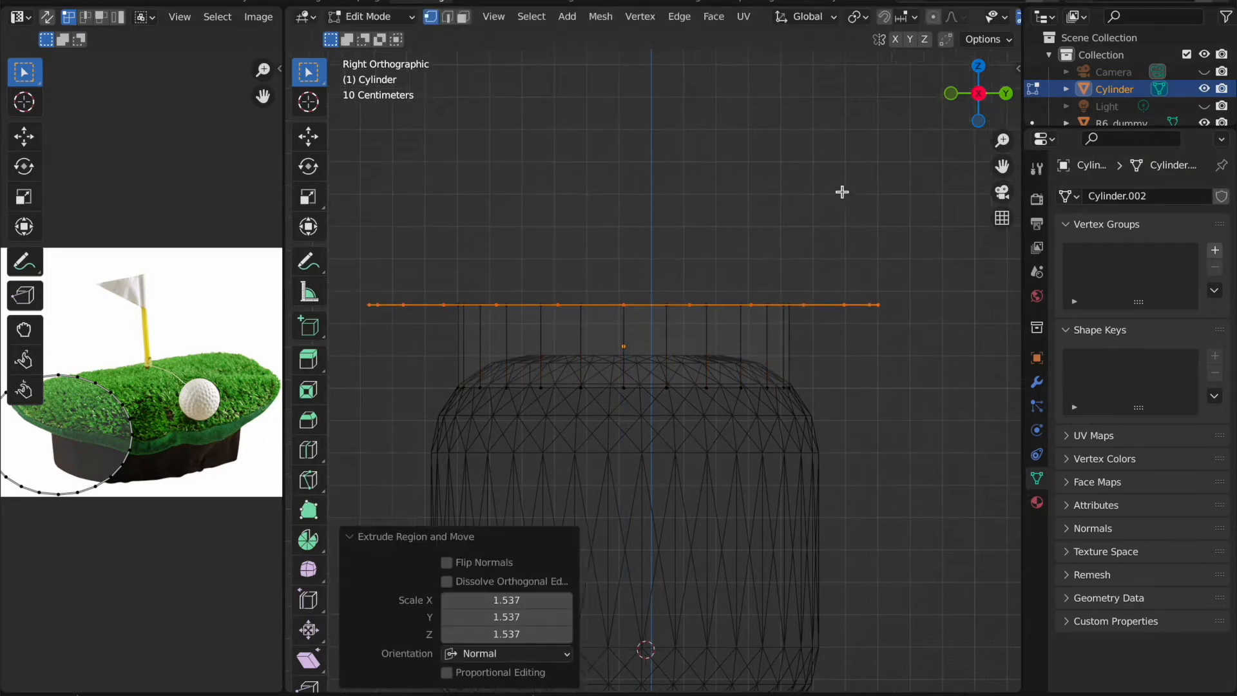
Step: Raise the cylinder's bottom edge loop slightly along Z to shorten the base
{"action": "left_click", "coordinate": [597, 396], "text": "alt"}
{"action": "key", "text": "g"}
{"action": "key", "text": "z"}
{"action": "left_click", "coordinate": [930, 410]}
{"action": "middle_click_drag", "start_coordinate": [930, 409], "coordinate": [936, 421], "text": "shift"}
Step: Extrude the wide top ring upward twice, scaling it outward by about 1.020 and 1.031
{"action": "left_click_drag", "start_coordinate": [957, 355], "coordinate": [1002, 383]}
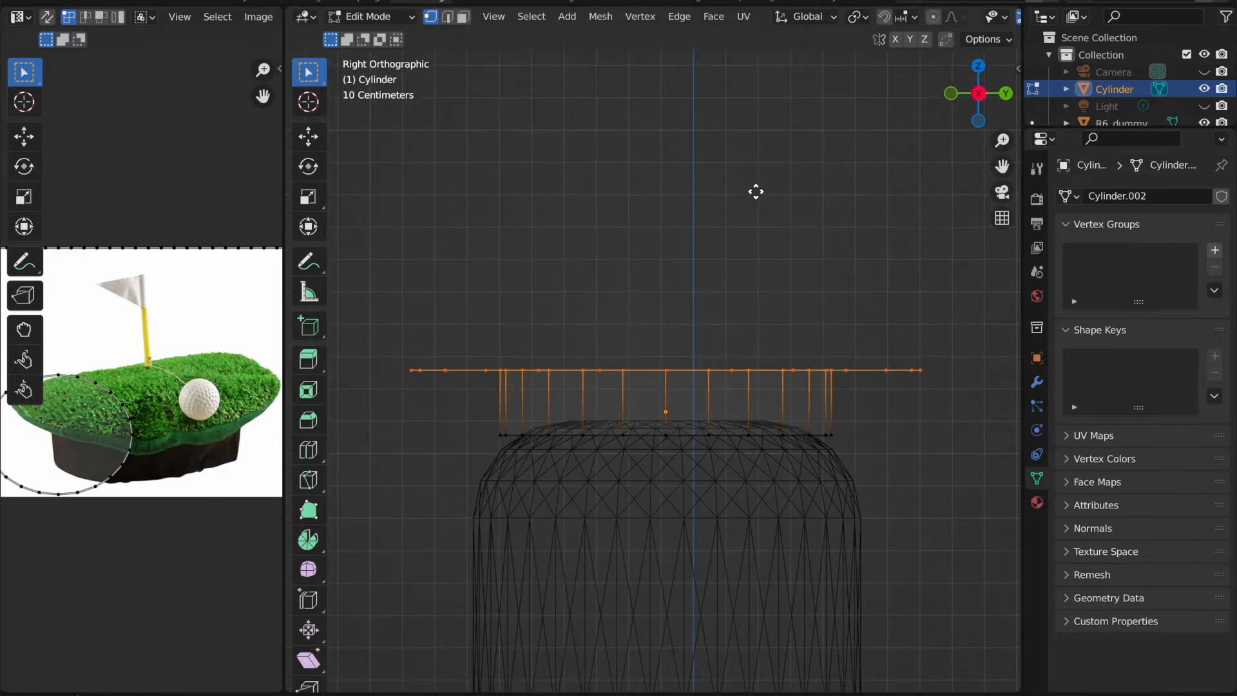
{"action": "key", "text": "e"}
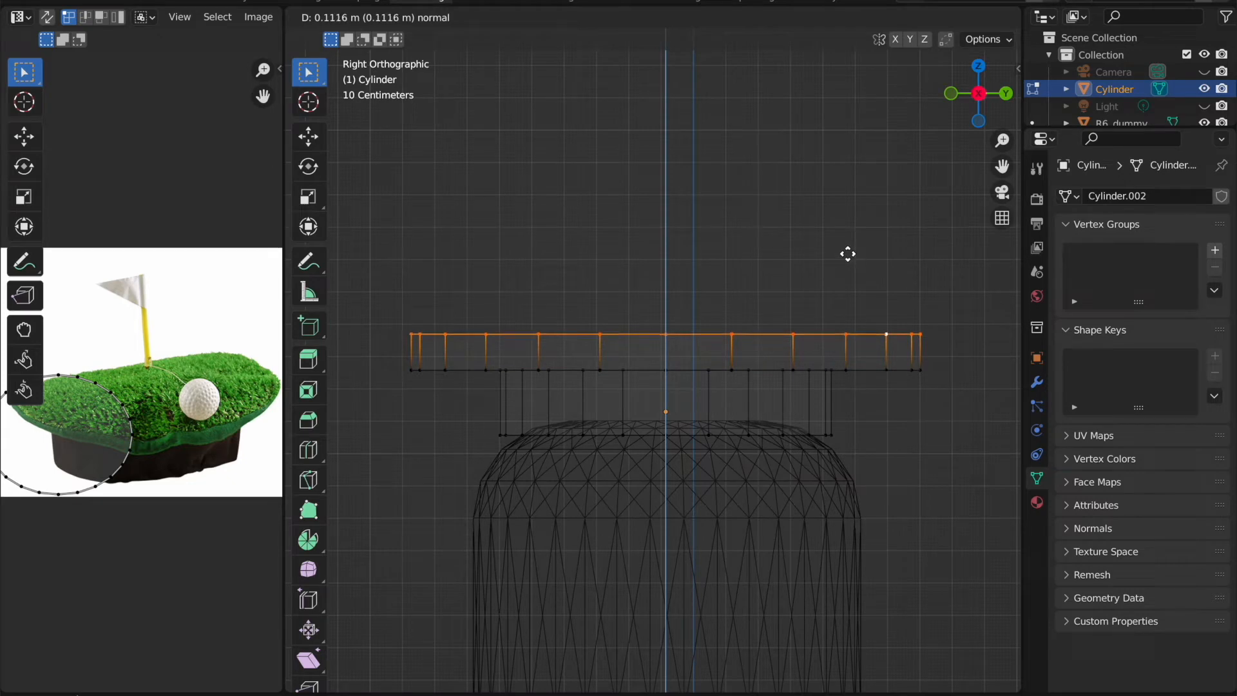
{"action": "left_click", "coordinate": [845, 268]}
{"action": "key", "text": "s"}
{"action": "left_click", "coordinate": [847, 270]}
{"action": "key", "text": "e"}
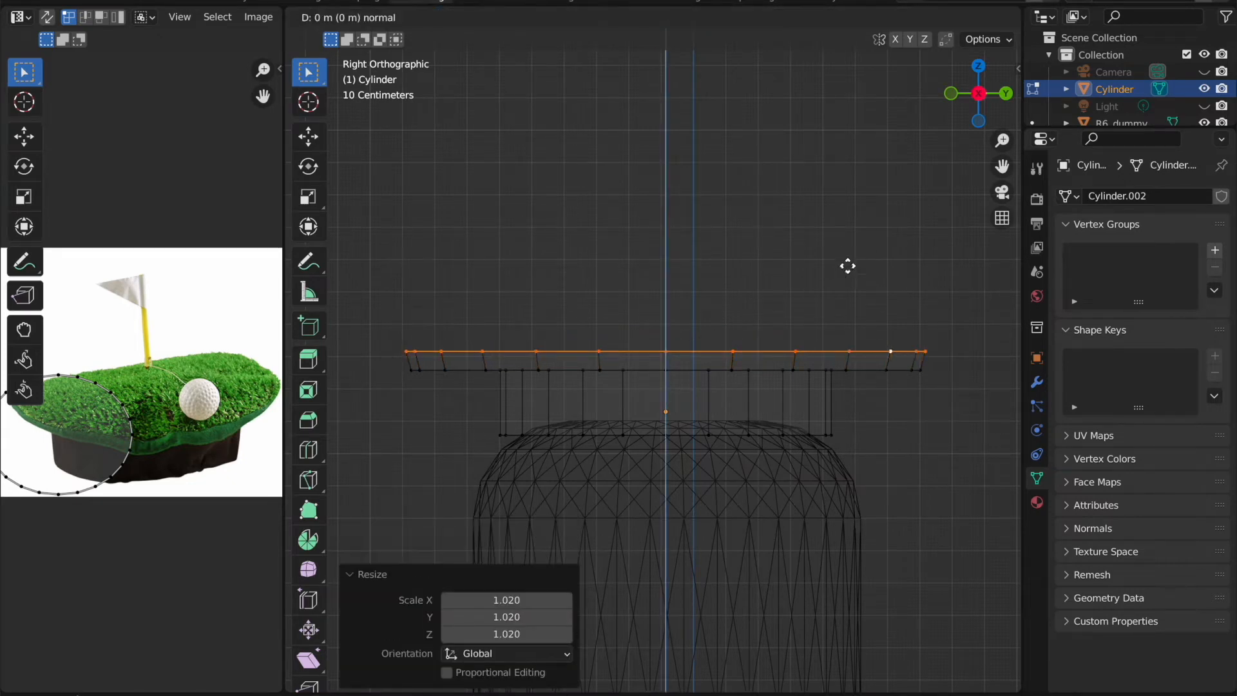
{"action": "left_click", "coordinate": [850, 239]}
{"action": "key", "text": "s"}
{"action": "left_click", "coordinate": [852, 242]}
Step: Extrude the top ring upward two more times, scaling it inward by about 0.977 and 0.941
{"action": "key", "text": "e"}
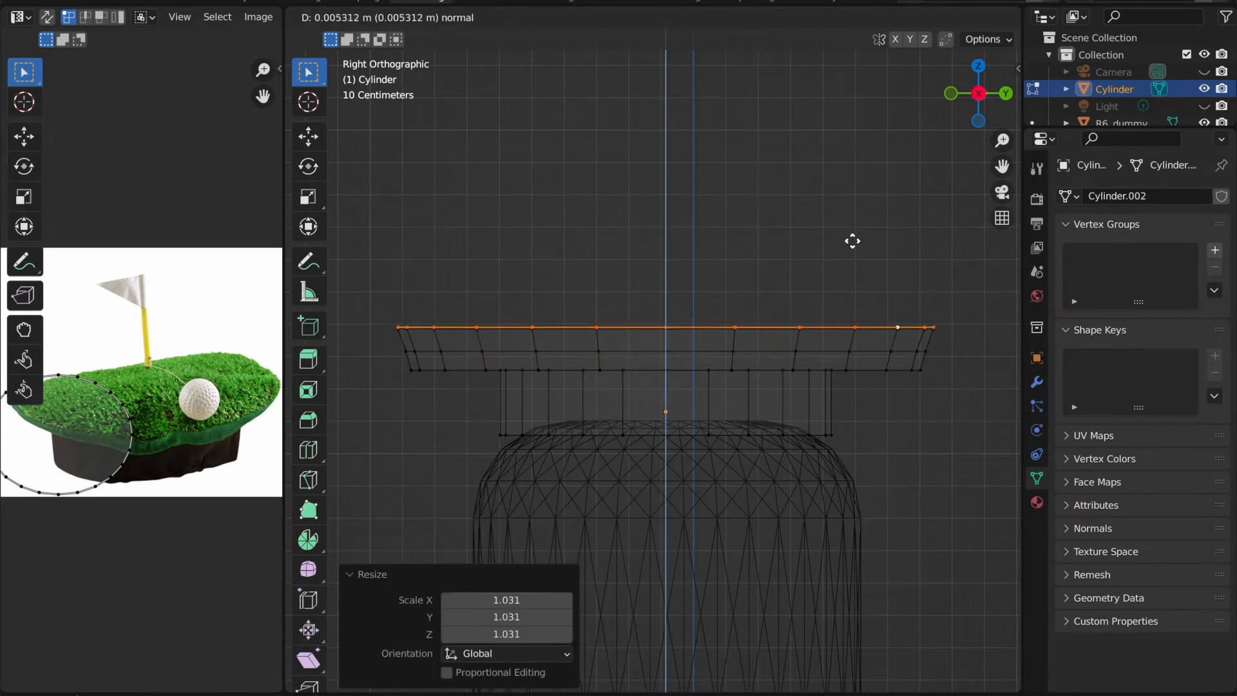
{"action": "left_click", "coordinate": [852, 231]}
{"action": "key", "text": "s"}
{"action": "left_click", "coordinate": [848, 228]}
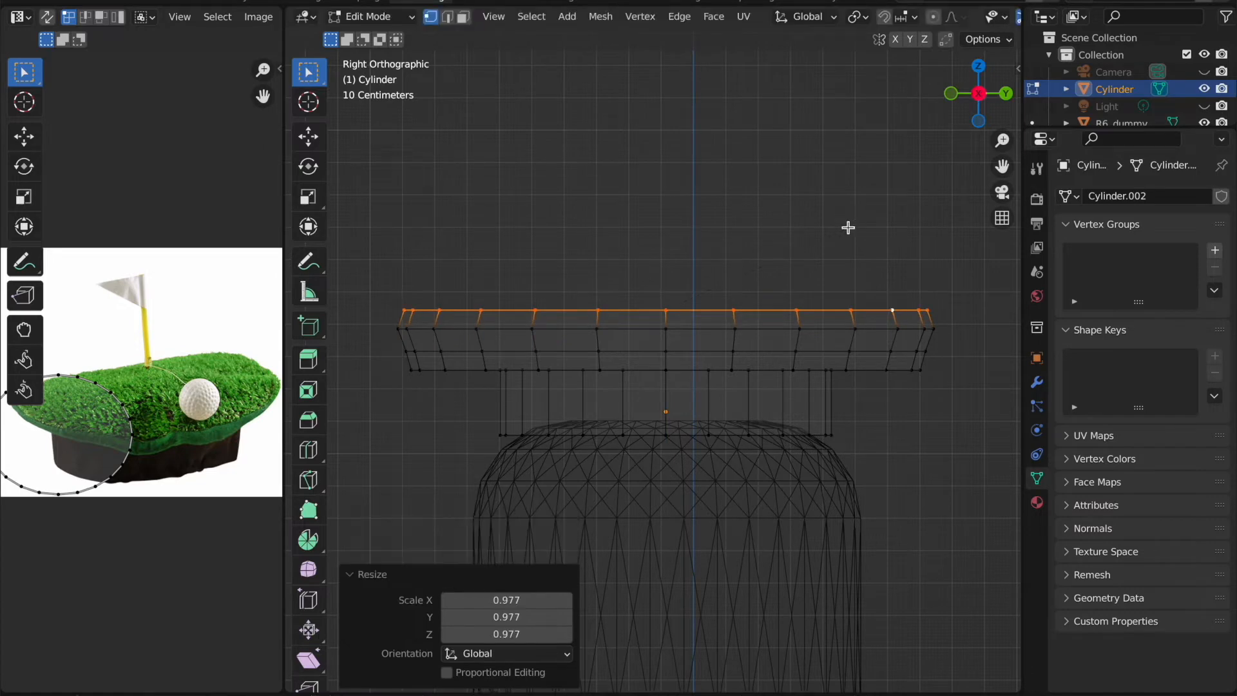
{"action": "key", "text": "e"}
{"action": "left_click", "coordinate": [853, 209]}
{"action": "key", "text": "s"}
{"action": "left_click", "coordinate": [842, 207]}
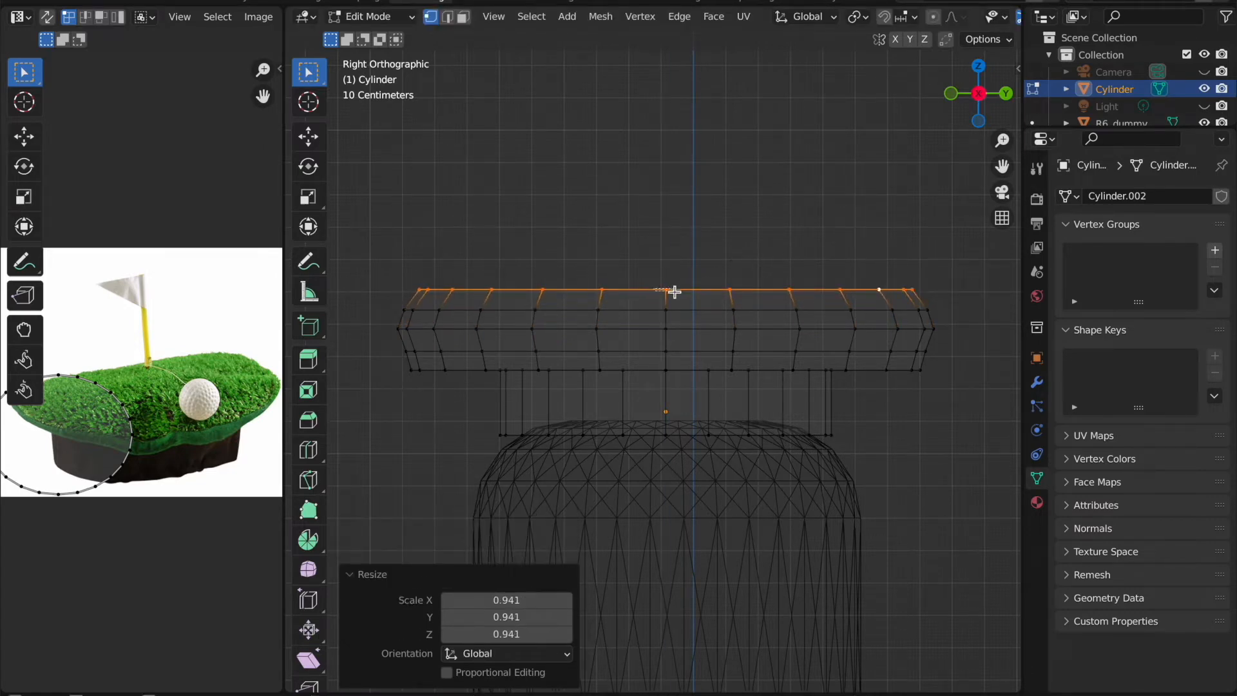
Step: With smooth proportional editing, lower the vertices at the middle of the top edge about 0.04 m along Z
{"action": "left_click", "coordinate": [672, 291]}
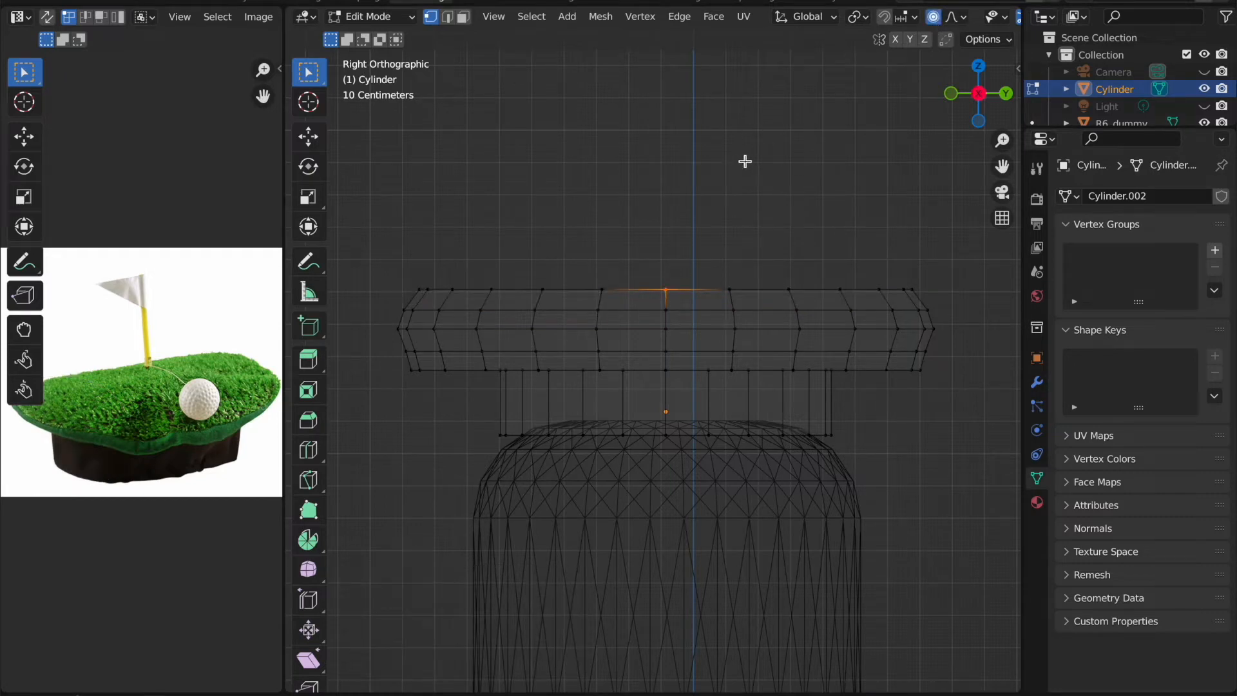
{"action": "key", "text": "g"}
{"action": "key", "text": "z"}
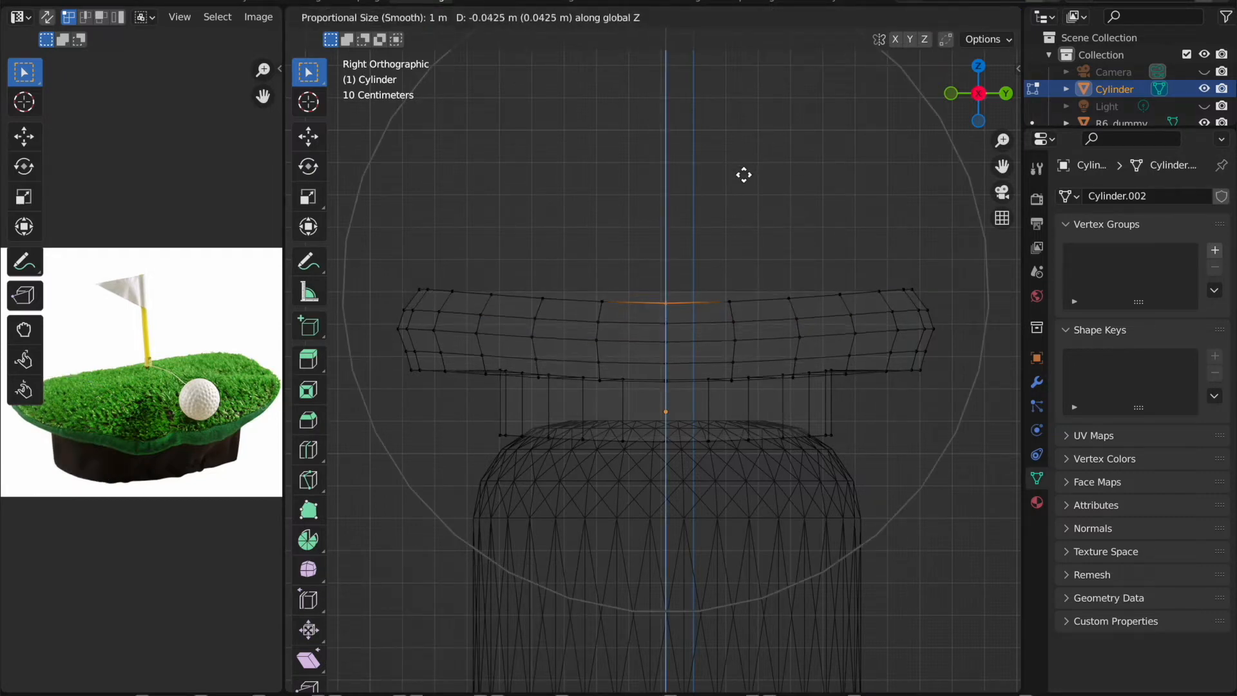
{"action": "left_click", "coordinate": [743, 174]}
Step: Raise the top-edge vertices near the +Y end about 0.035 m along Z with proportional editing
{"action": "left_click", "coordinate": [885, 291]}
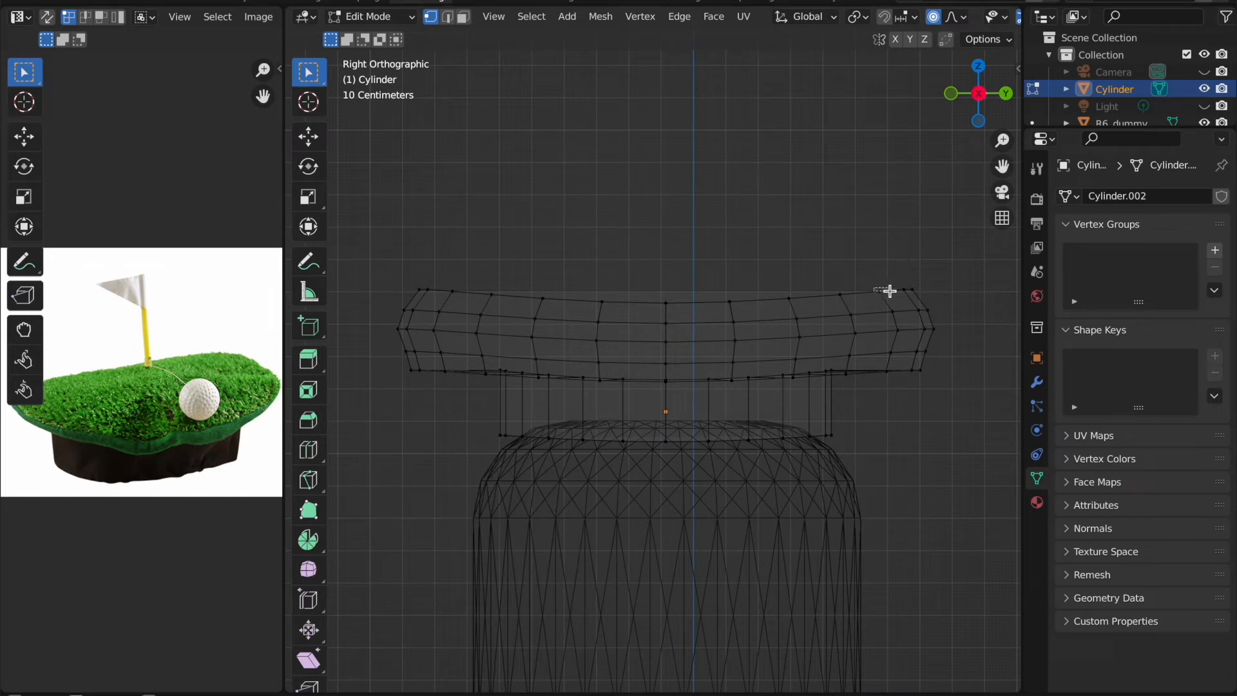
{"action": "key", "text": "g"}
{"action": "key", "text": "z"}
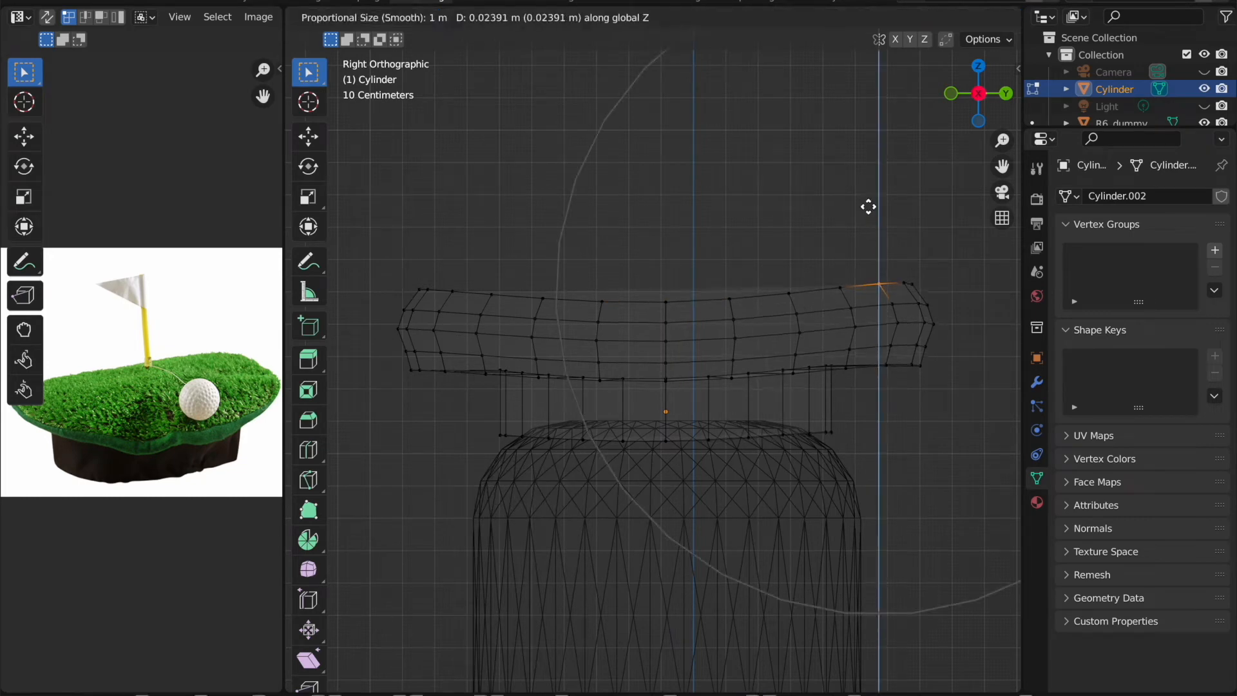
{"action": "left_click", "coordinate": [869, 203]}
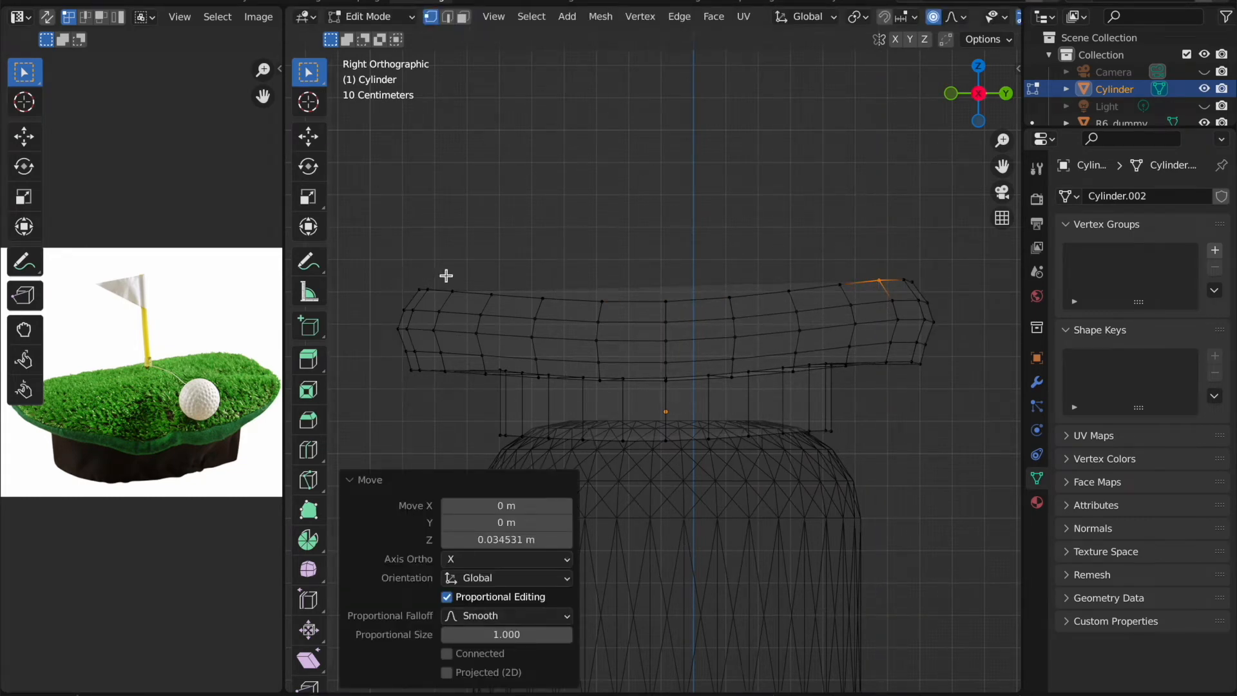
Step: Raise the top-edge vertices near the hat's -Y end along Z with smooth proportional editing, and return to Object Mode
{"action": "left_click", "coordinate": [455, 291]}
{"action": "key", "text": "z"}
{"action": "key", "text": "Escape"}
{"action": "key", "text": "g"}
{"action": "key", "text": "z"}
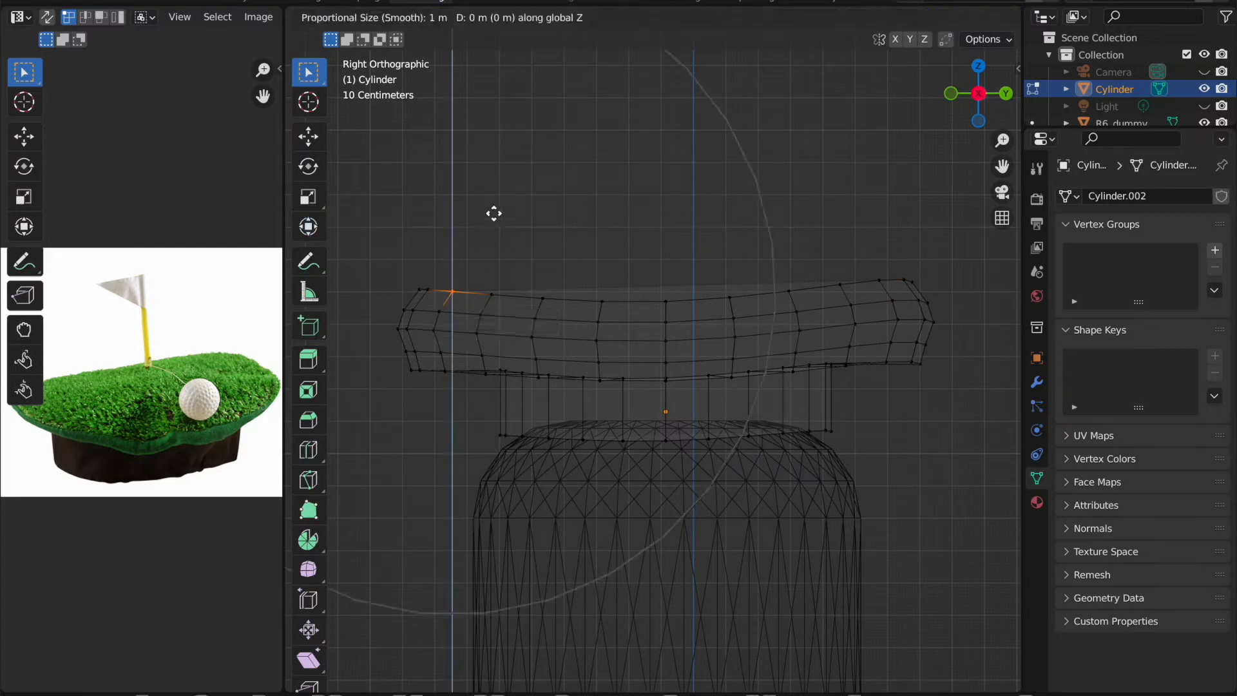
{"action": "left_click", "coordinate": [494, 209]}
{"action": "key", "text": "Tab"}
Step: In wireframe top view, move the hat about -0.55 m along X so it sits centred over the dummy's head
{"action": "key", "text": "x"}
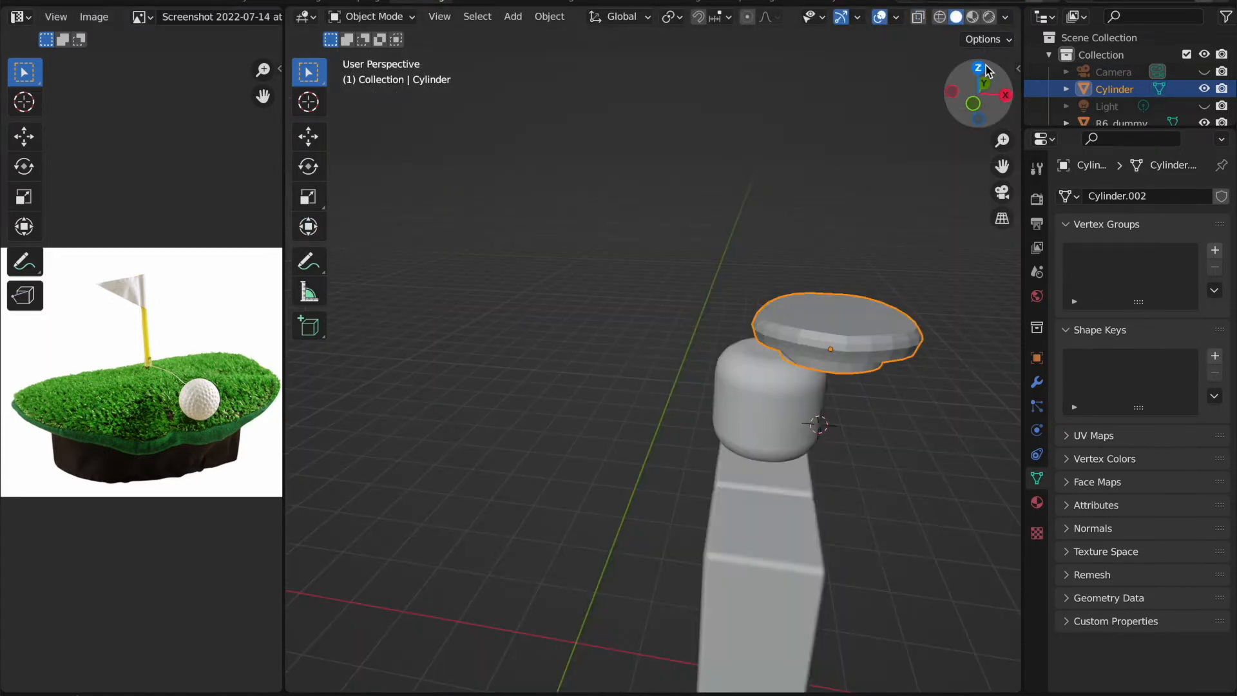
{"action": "left_click", "coordinate": [981, 68]}
{"action": "key", "text": "z"}
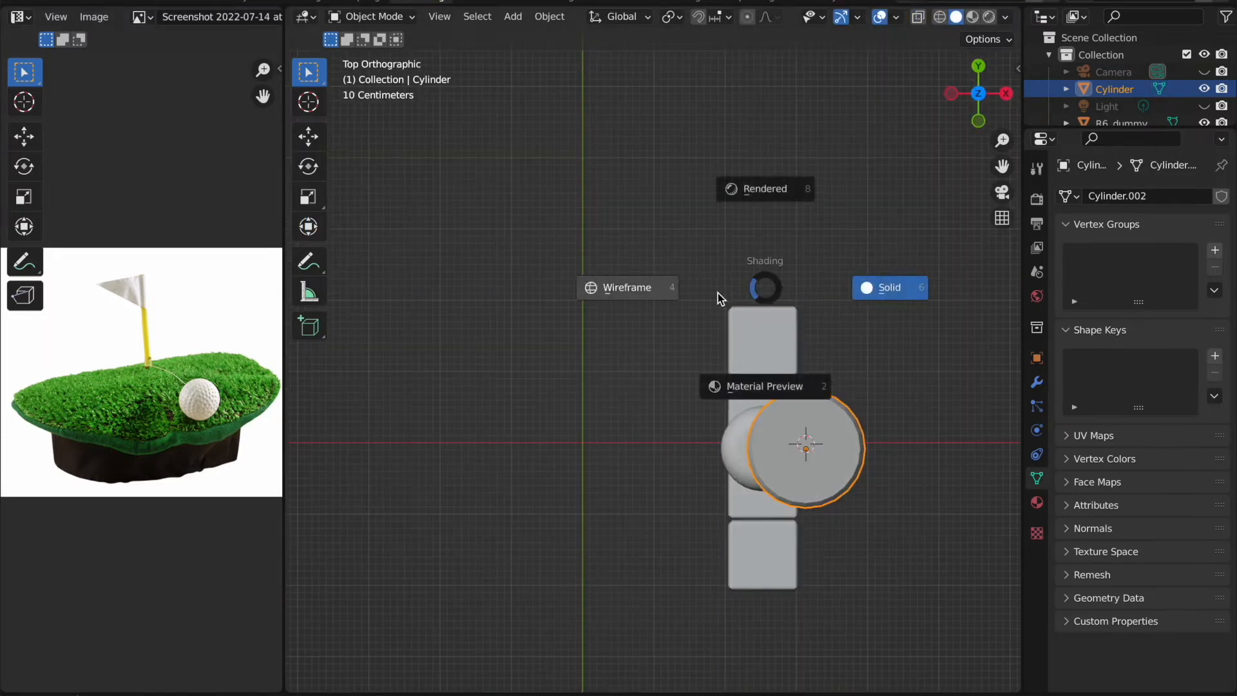
{"action": "left_click", "coordinate": [715, 293]}
{"action": "scroll", "coordinate": [715, 292], "scroll_direction": "right", "scroll_amount": 3, "text": "shift"}
{"action": "key", "text": "g"}
{"action": "key", "text": "y"}
{"action": "key", "text": "x"}
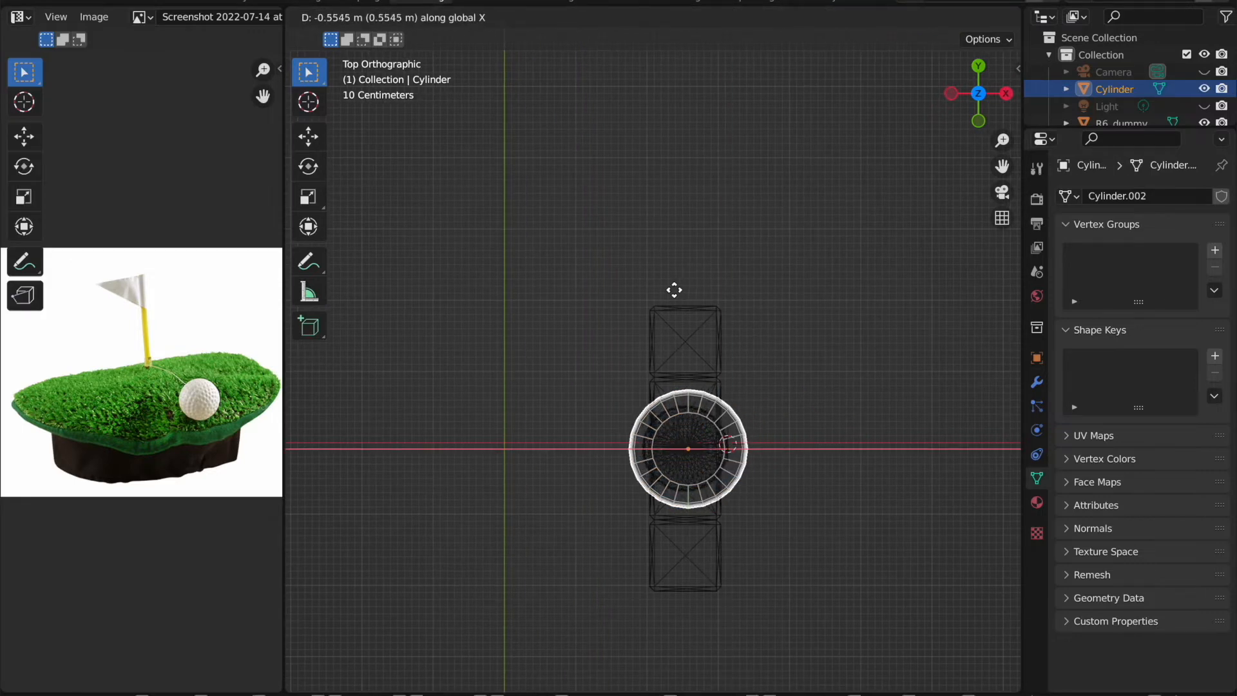
{"action": "left_click", "coordinate": [674, 290]}
{"action": "left_click", "coordinate": [716, 266]}
Step: Switch the viewport back to solid shading and inspect the hat's shape on the head up close
{"action": "scroll", "coordinate": [717, 265], "scroll_direction": "right", "scroll_amount": 5}
{"action": "key", "text": "z"}
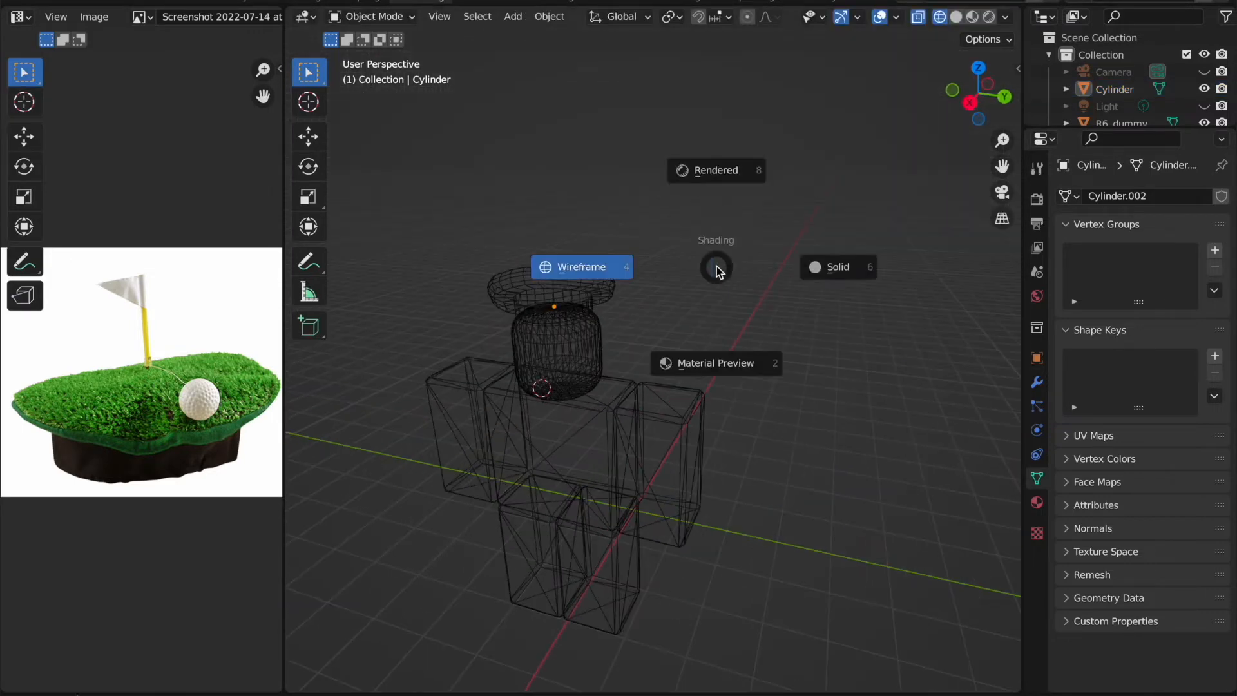
{"action": "left_click", "coordinate": [826, 269]}
{"action": "scroll", "coordinate": [555, 230], "scroll_direction": "up", "scroll_amount": 5}
{"action": "scroll", "coordinate": [553, 226], "scroll_direction": "up", "scroll_amount": 5}
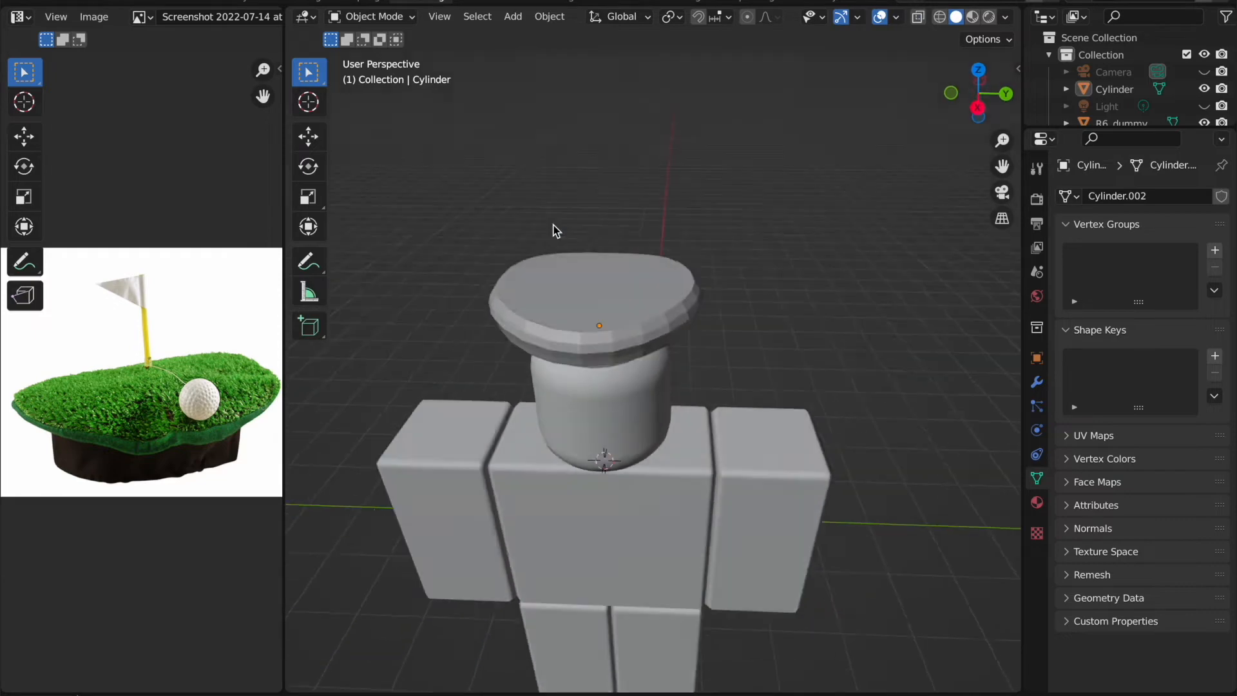
{"action": "scroll", "coordinate": [553, 226], "scroll_direction": "up", "scroll_amount": 3, "text": "ctrl"}
{"action": "scroll", "coordinate": [555, 232], "scroll_direction": "up", "scroll_amount": 3, "text": "shift"}
{"action": "left_click", "coordinate": [583, 298]}
{"action": "scroll", "coordinate": [583, 299], "scroll_direction": "up", "scroll_amount": 3}
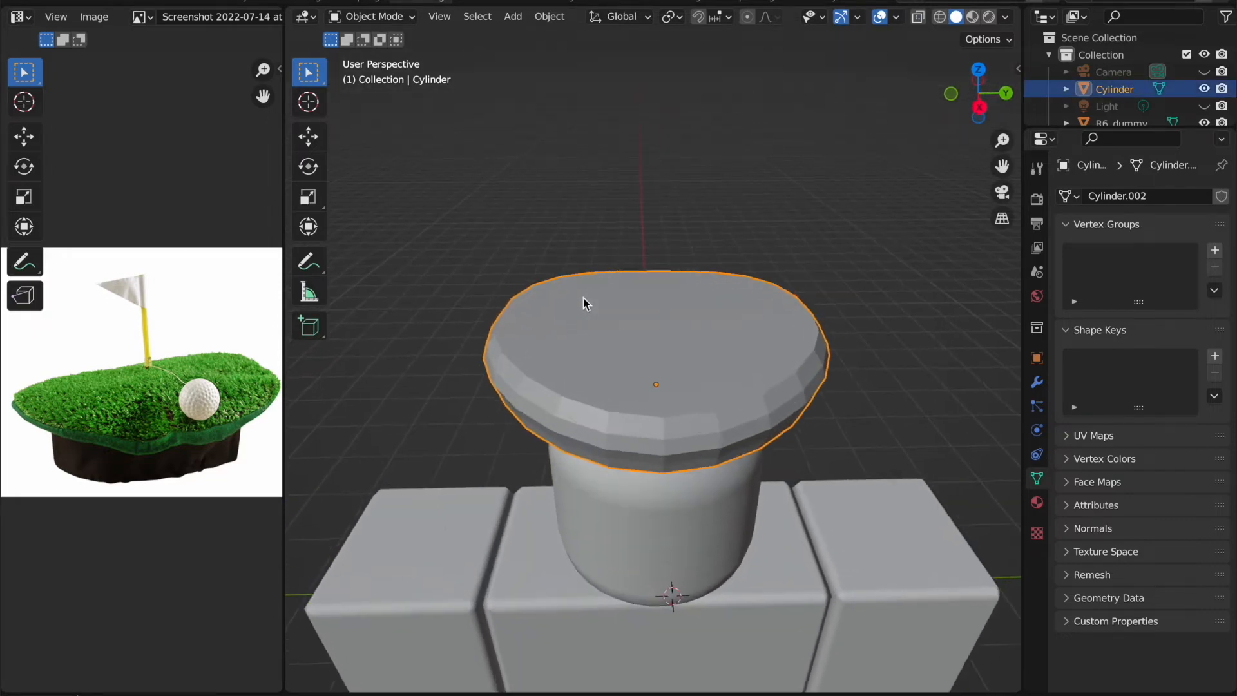
{"action": "left_click", "coordinate": [841, 110]}
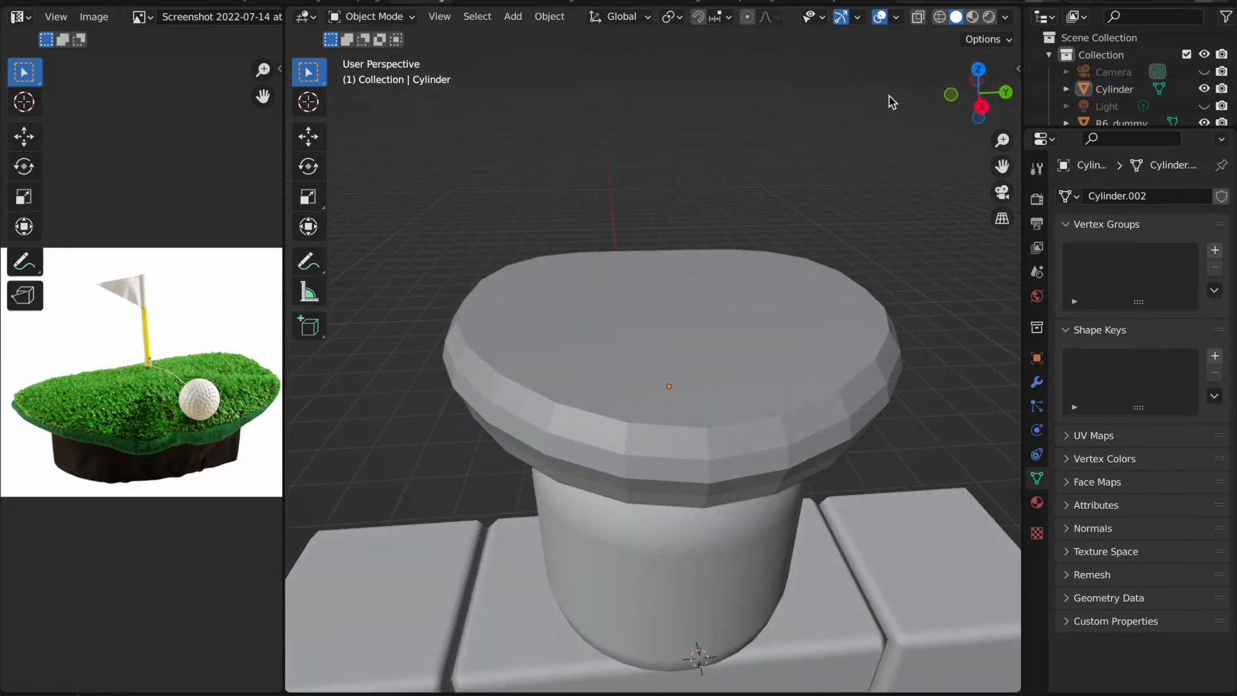
Step: In the right view, place the 3D cursor at the middle of the hat's wide upper part
{"action": "left_click", "coordinate": [980, 105]}
{"action": "left_click", "coordinate": [309, 102]}
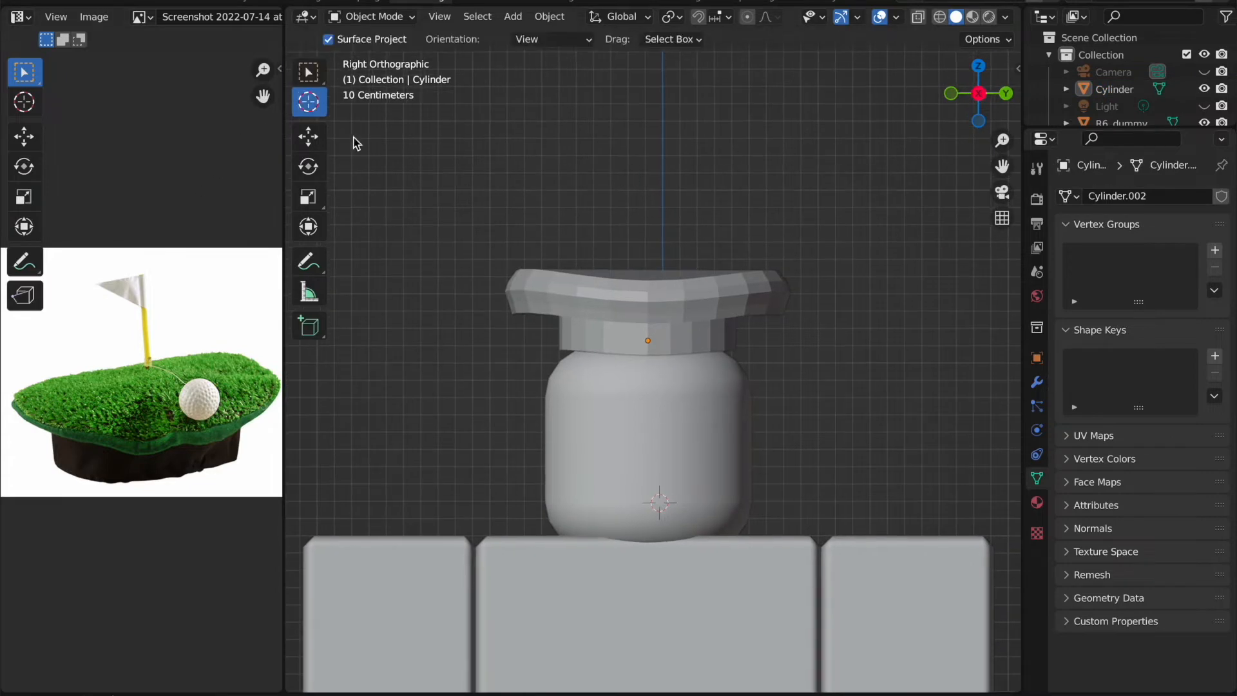
{"action": "left_click", "coordinate": [307, 73]}
{"action": "middle_click_drag", "start_coordinate": [590, 118], "coordinate": [582, 152], "text": "shift"}
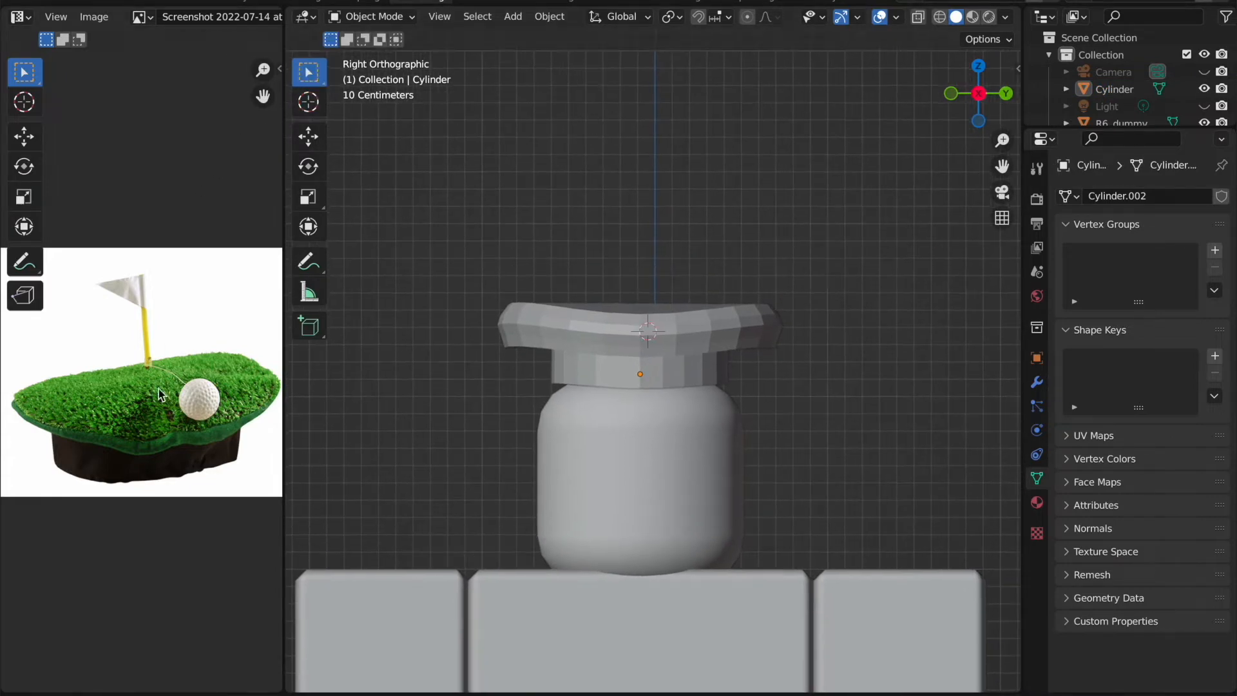
Step: Add a 12-vertex cylinder at the 3D cursor and scale it uniformly by about 0.134
{"action": "key", "text": "shift+a"}
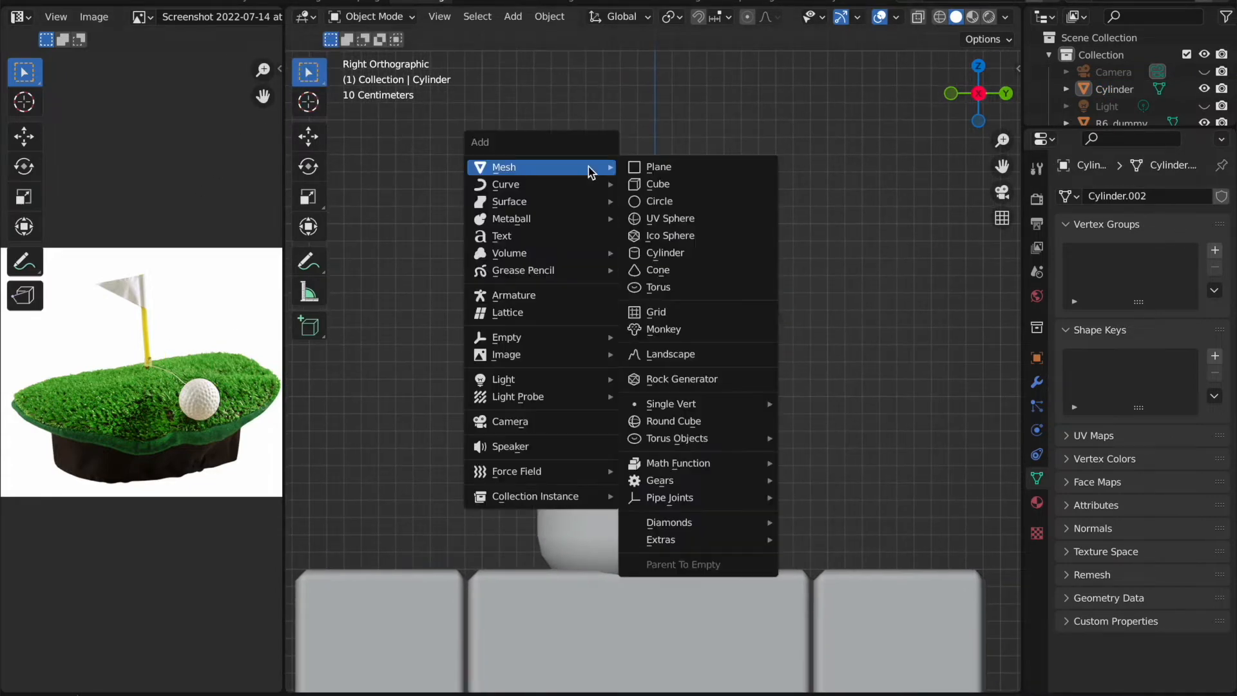
{"action": "left_click", "coordinate": [670, 253]}
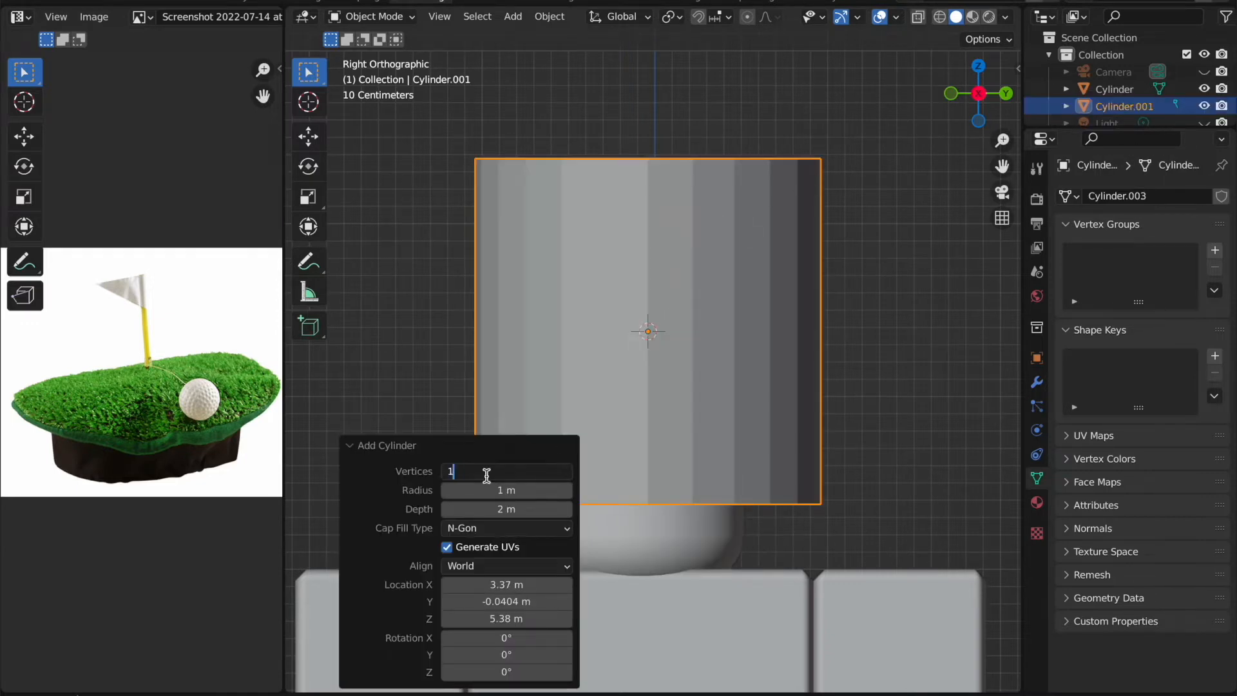
{"action": "type", "text": "12"}
{"action": "key", "text": "Return"}
{"action": "key", "text": "s"}
{"action": "left_click", "coordinate": [680, 299]}
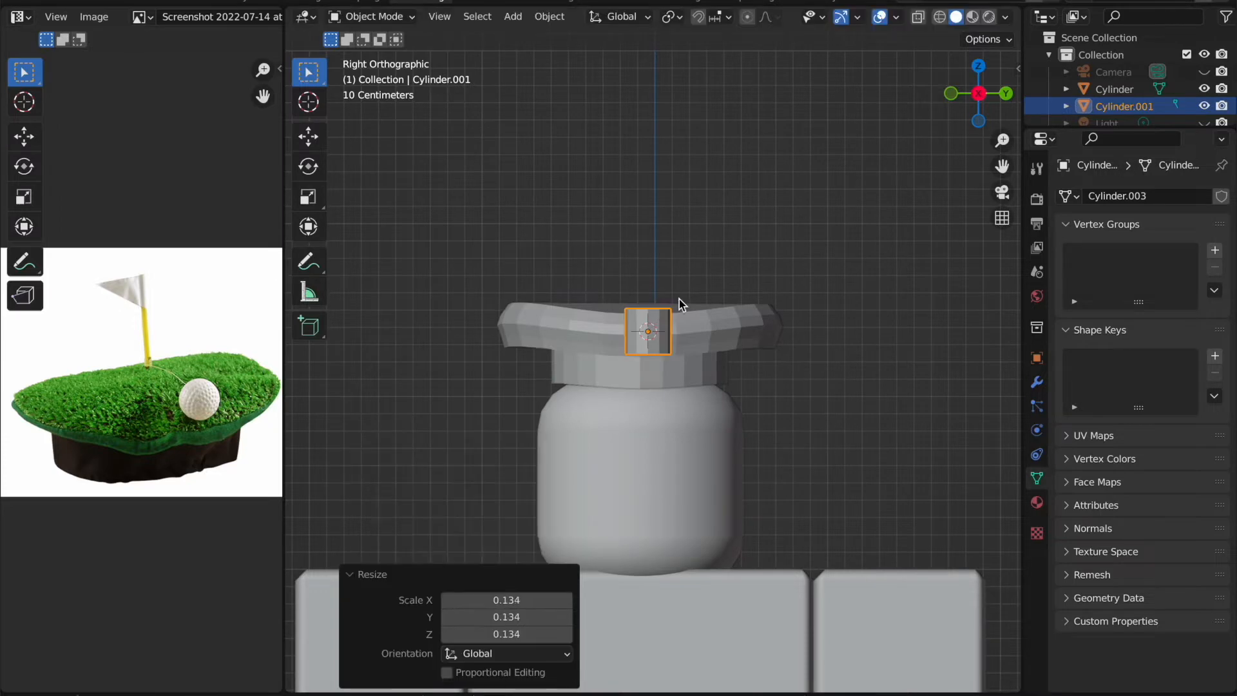
Step: Raise the small cylinder about 0.26 m, stretch it about 3.04 times along Z, and lift it above the hat
{"action": "key", "text": "g"}
{"action": "key", "text": "z"}
{"action": "left_click", "coordinate": [688, 259]}
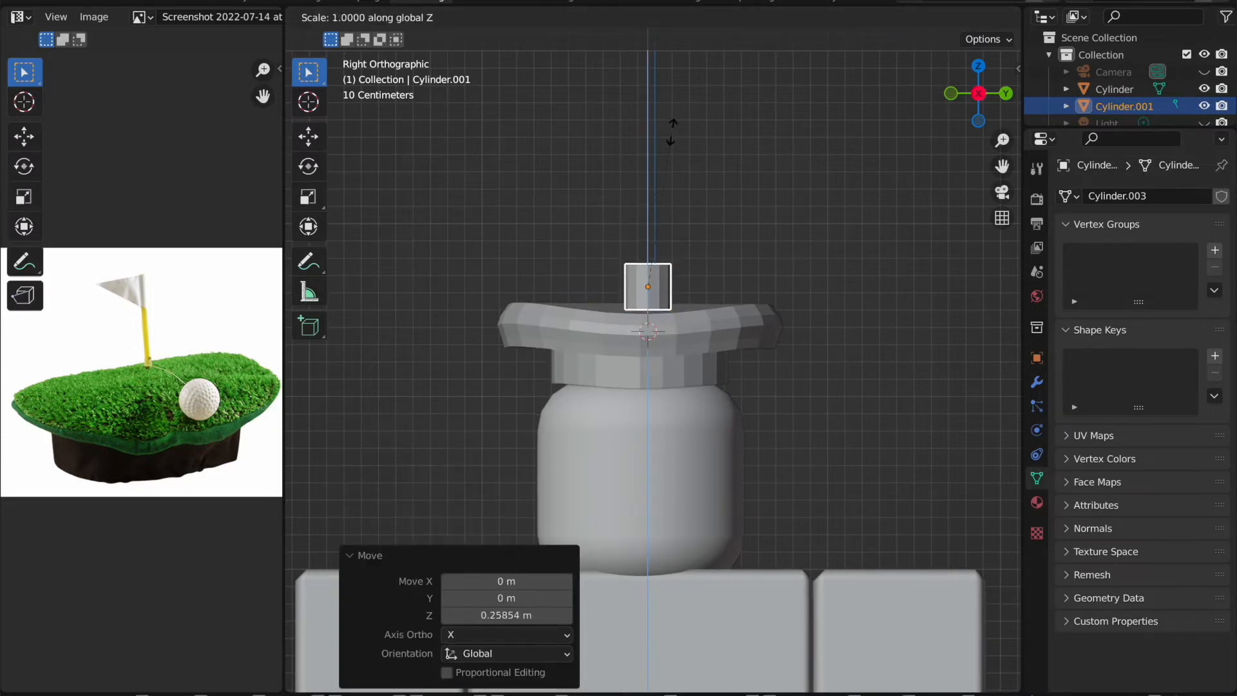
{"action": "key", "text": "s"}
{"action": "key", "text": "z"}
{"action": "left_click", "coordinate": [679, 447]}
{"action": "key", "text": "g"}
{"action": "key", "text": "z"}
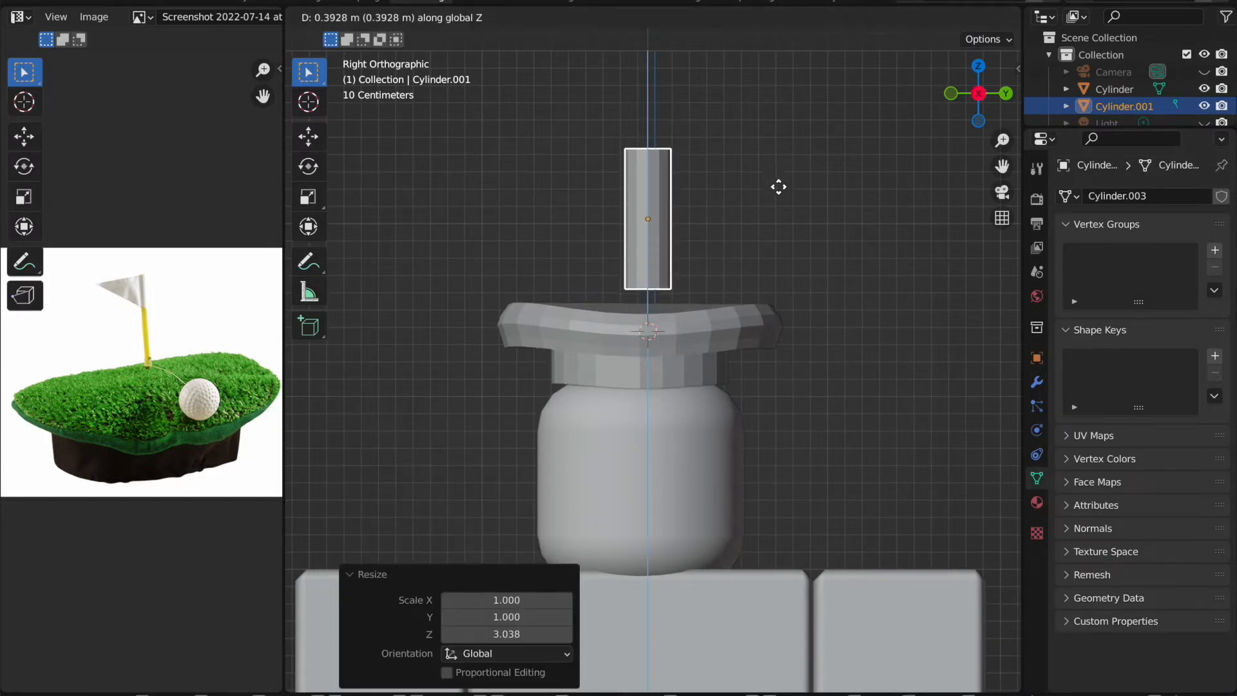
{"action": "left_click", "coordinate": [797, 182]}
Step: Thin the cylinder into a flagpole by scaling it about 0.273, then stretch it about 3.245 times along Z
{"action": "key", "text": "s"}
{"action": "left_click", "coordinate": [694, 220]}
{"action": "key", "text": "s"}
{"action": "key", "text": "z"}
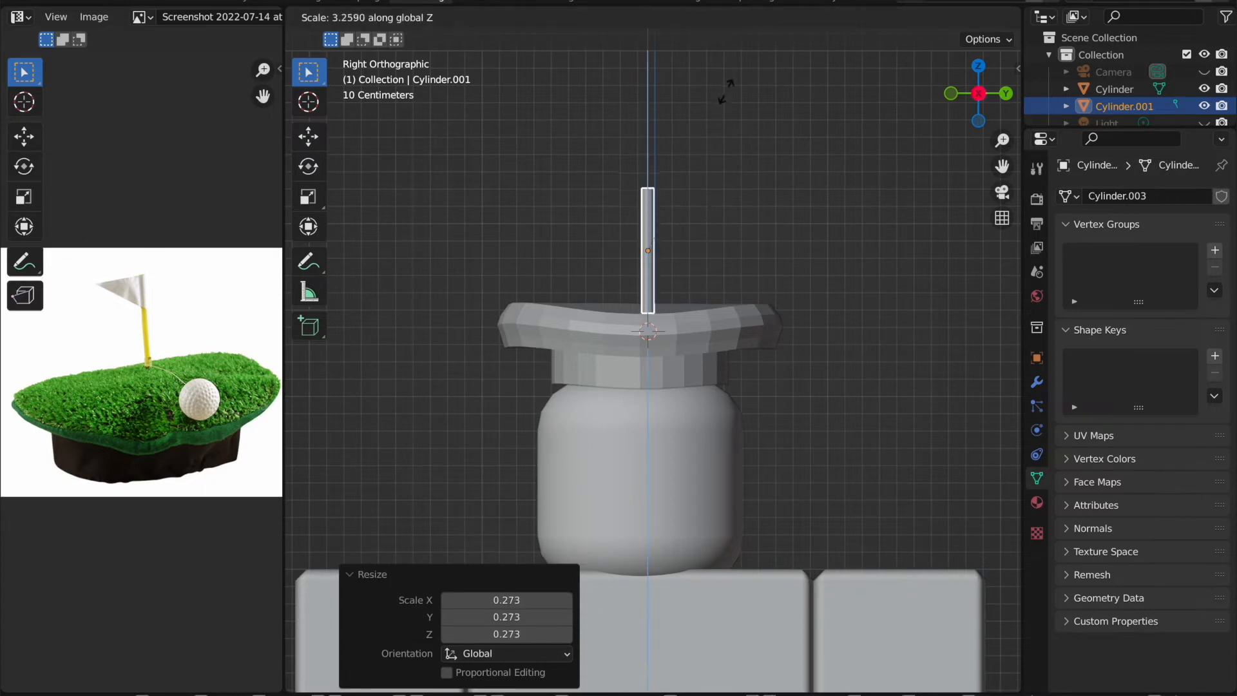
{"action": "left_click", "coordinate": [726, 96]}
{"action": "scroll", "coordinate": [707, 136], "scroll_direction": "up", "scroll_amount": 3}
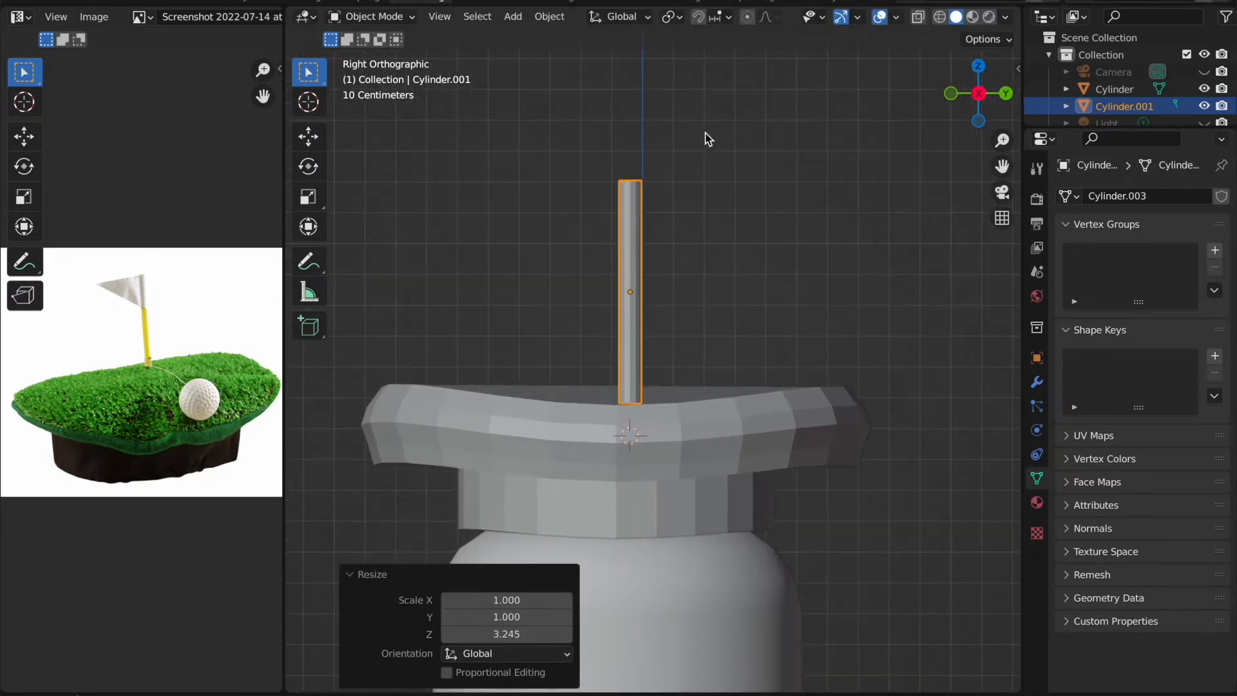
Step: Add one loop cut around the flagpole and slide it upward with a factor of about -0.340
{"action": "key", "text": "Tab"}
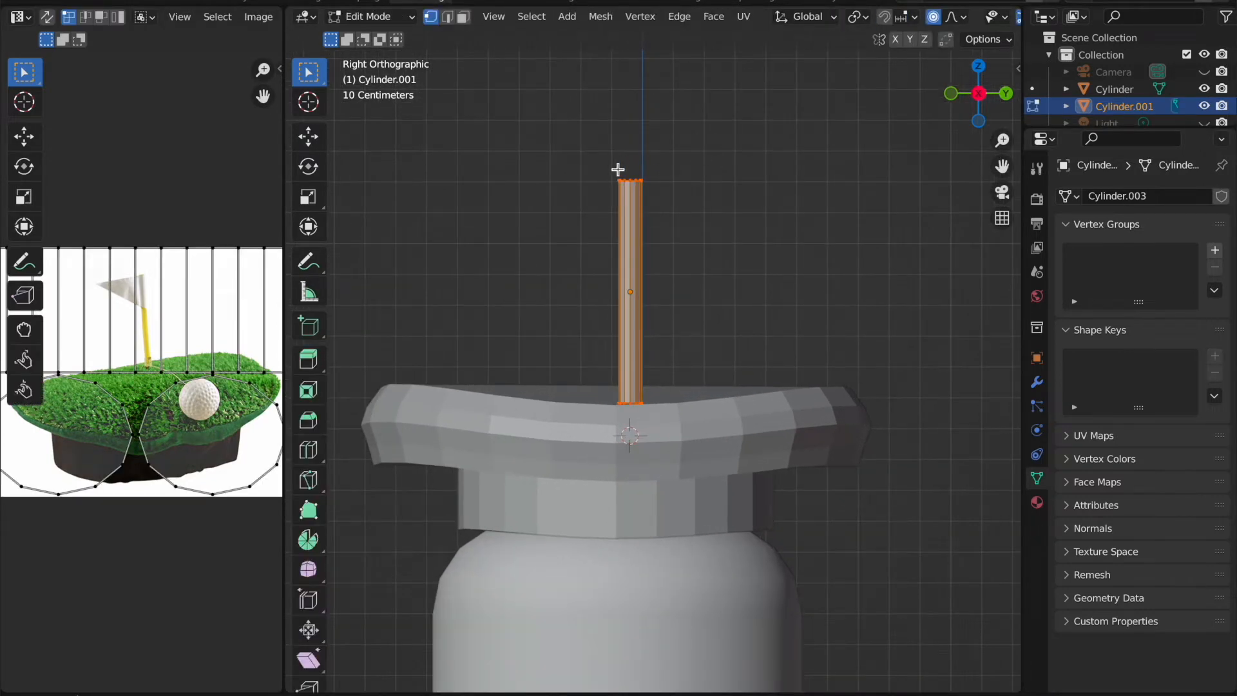
{"action": "left_click", "coordinate": [308, 451]}
{"action": "left_click", "coordinate": [669, 256]}
{"action": "key", "text": "g"}
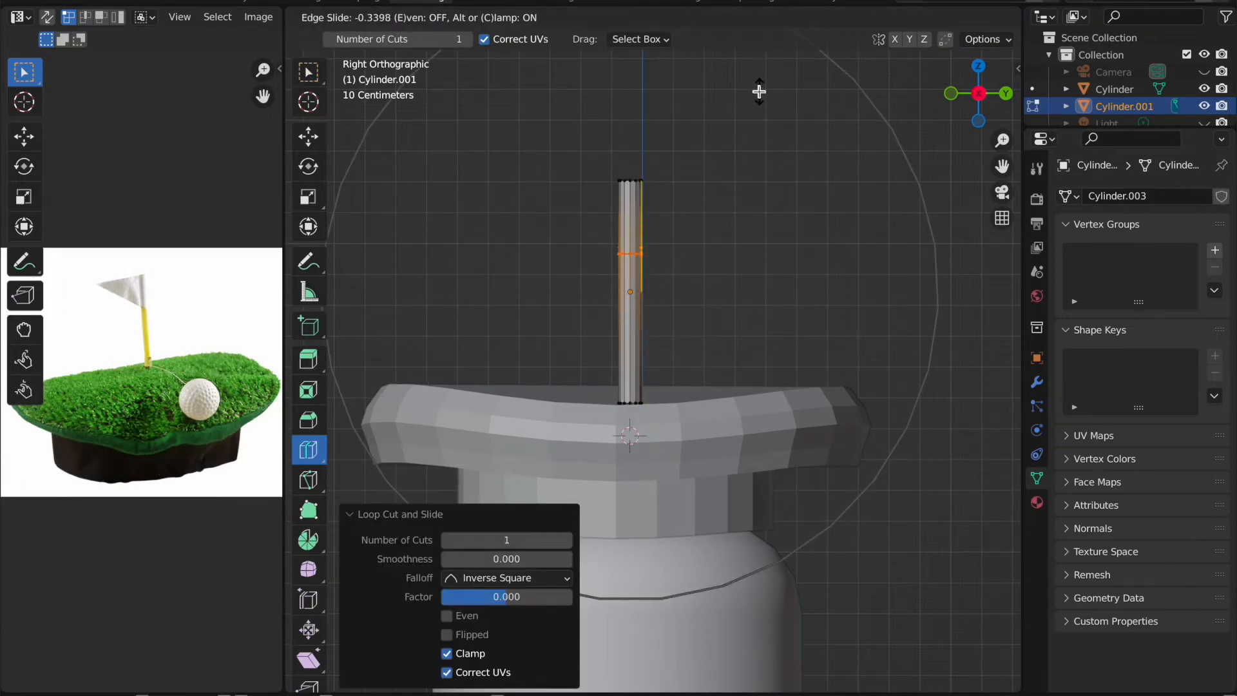
{"action": "left_click", "coordinate": [760, 91]}
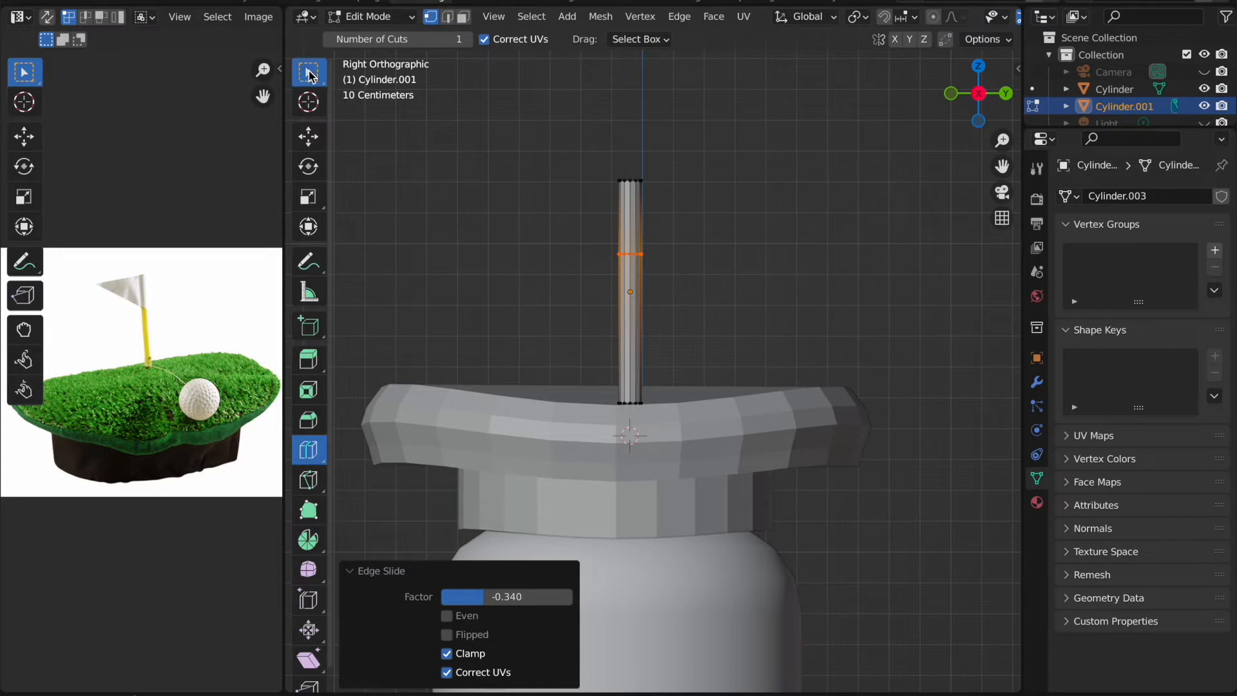
{"action": "left_click", "coordinate": [309, 76]}
Step: Extrude two adjacent side faces of the pole's upper section outward about 0.349 m to form the flag
{"action": "key", "text": "z"}
{"action": "middle_click_drag", "start_coordinate": [709, 261], "coordinate": [755, 261]}
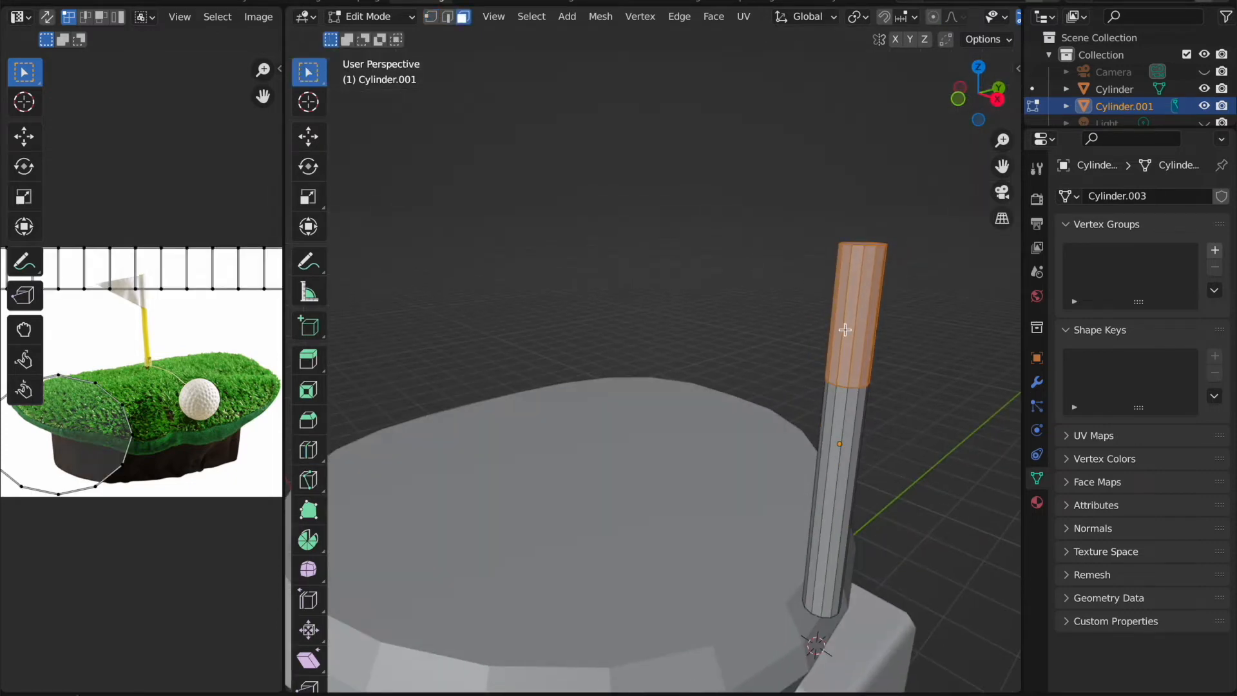
{"action": "left_click", "coordinate": [841, 326]}
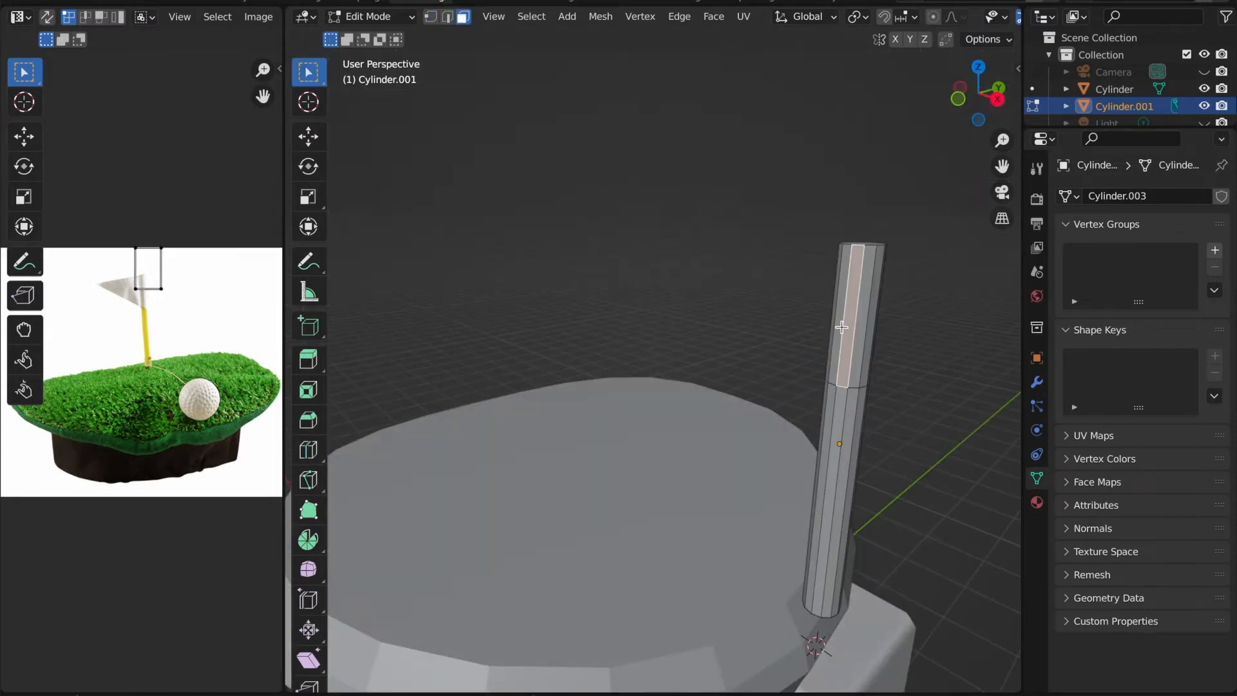
{"action": "left_click", "coordinate": [839, 319], "text": "shift"}
{"action": "middle_click_drag", "start_coordinate": [839, 319], "coordinate": [884, 246]}
{"action": "key", "text": "e"}
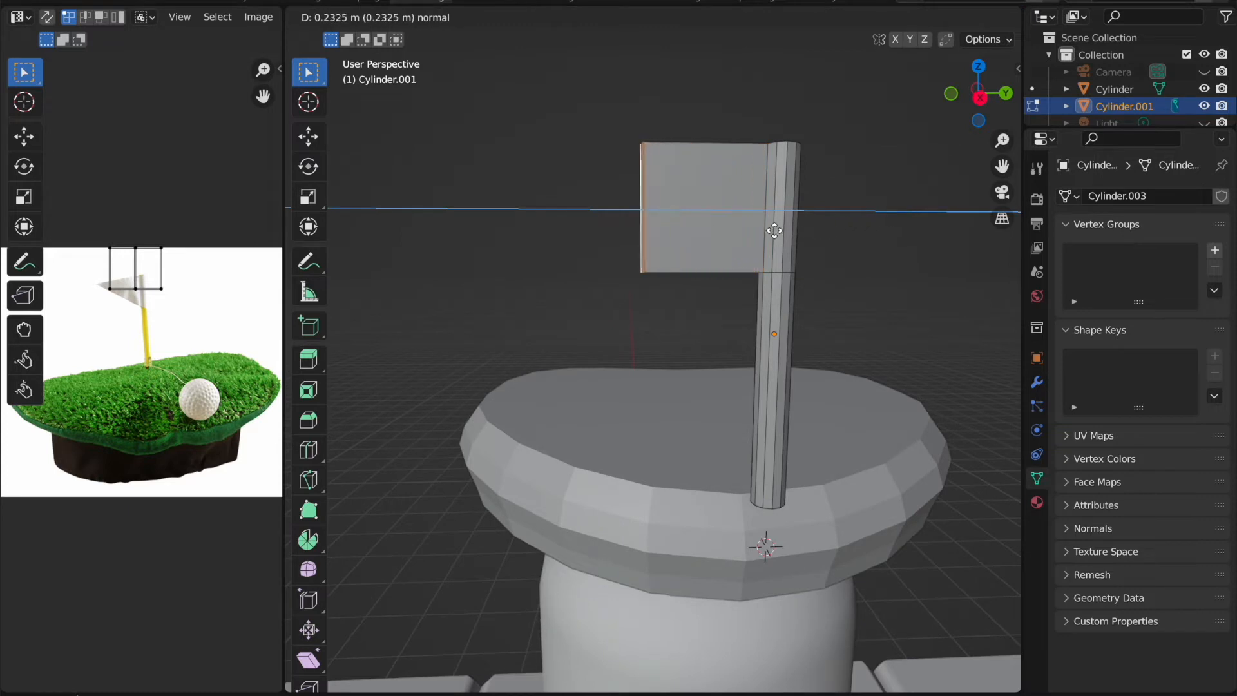
{"action": "left_click", "coordinate": [713, 223]}
{"action": "middle_click_drag", "start_coordinate": [713, 224], "coordinate": [712, 225]}
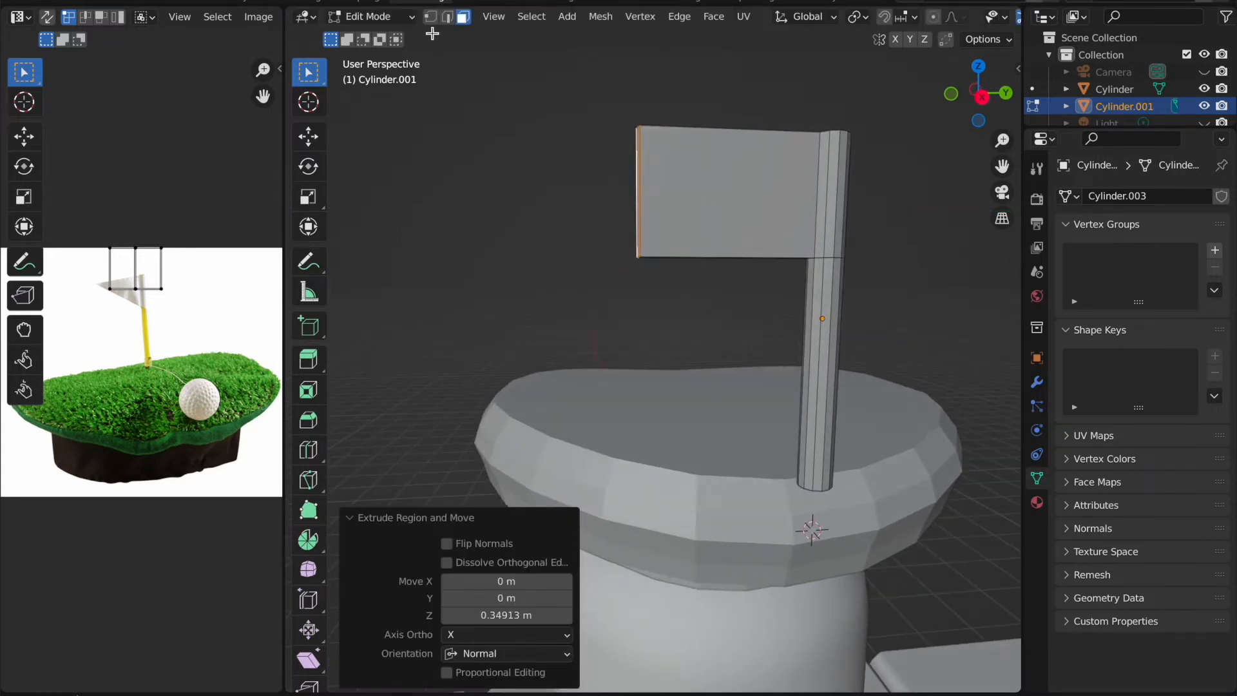
Step: Raise the flag's lower outer corner vertices about 0.216 m along Z to taper it into a pennant
{"action": "left_click", "coordinate": [647, 257]}
{"action": "key", "text": "g"}
{"action": "key", "text": "z"}
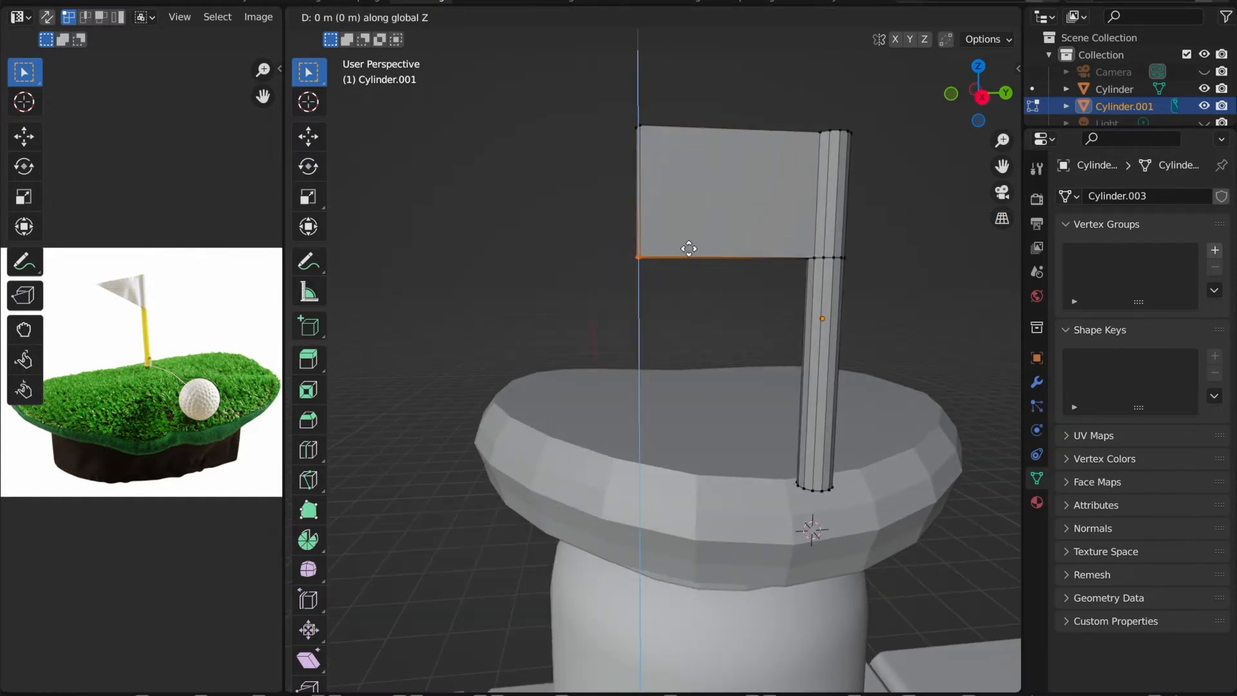
{"action": "left_click", "coordinate": [690, 167]}
{"action": "scroll", "coordinate": [683, 161], "scroll_direction": "up", "scroll_amount": 5}
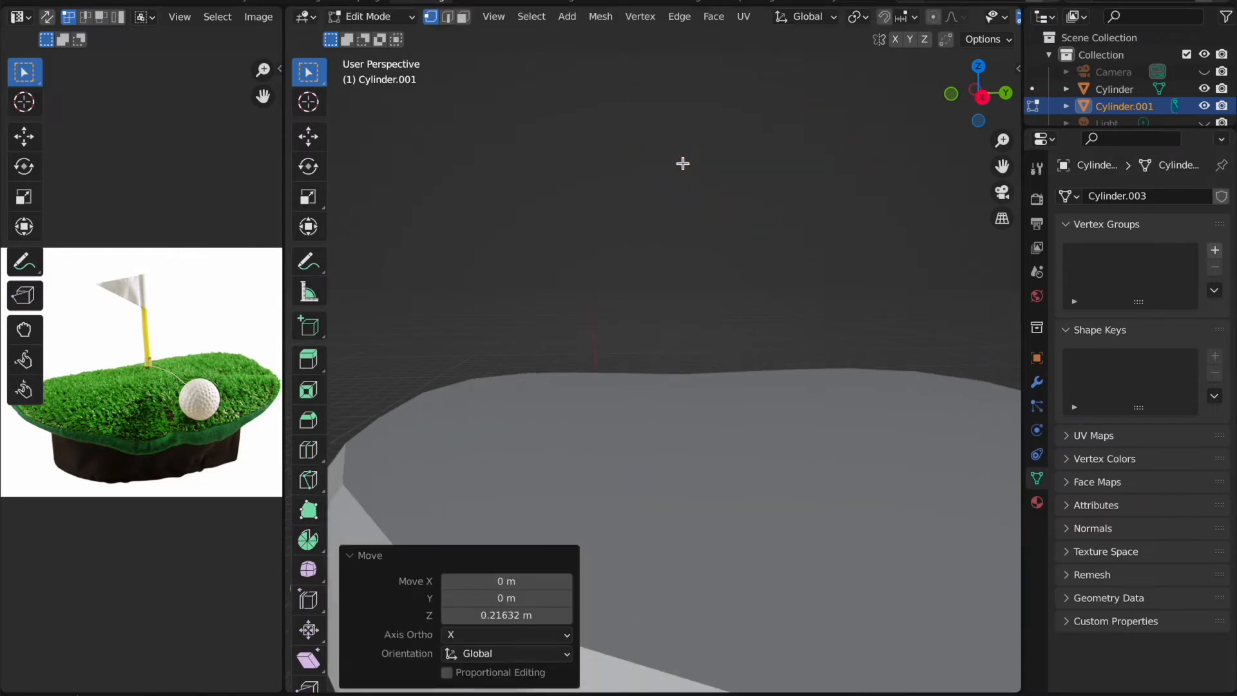
{"action": "key", "text": "Tab"}
Step: Turn on snapping for the flag mesh in Edit Mode and set it to snap to vertices
{"action": "scroll", "coordinate": [671, 91], "scroll_direction": "down", "scroll_amount": 6}
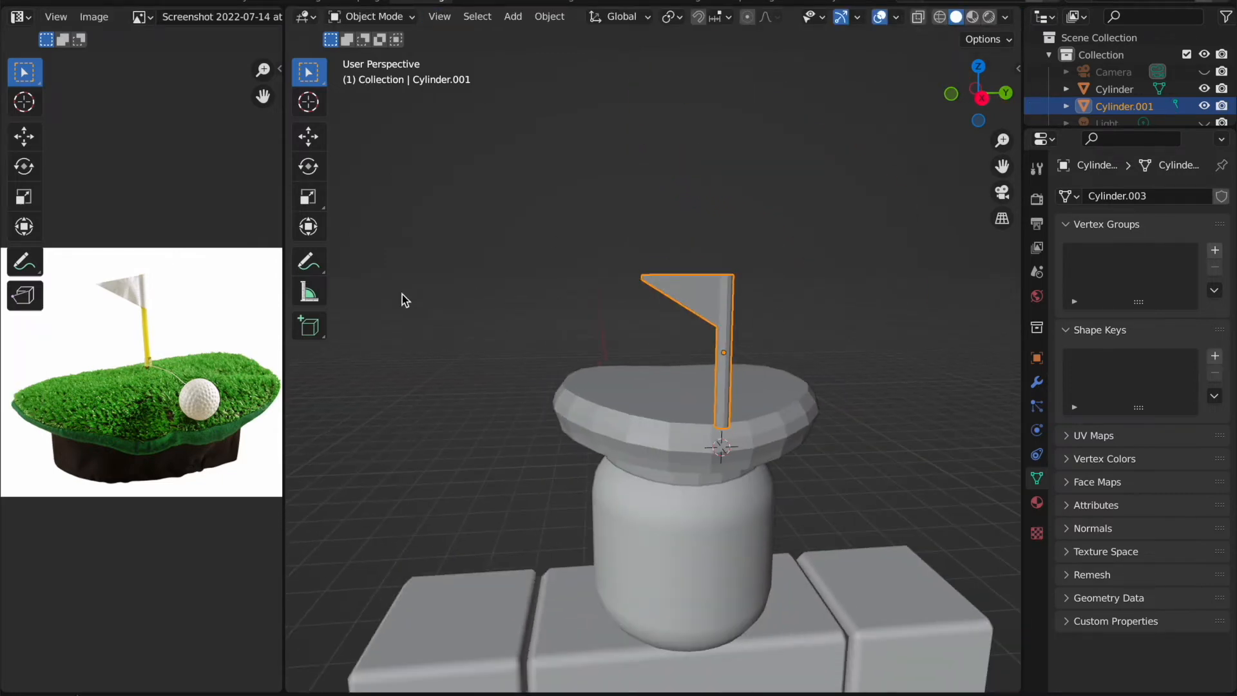
{"action": "scroll", "coordinate": [159, 370], "scroll_direction": "up", "scroll_amount": 1}
{"action": "scroll", "coordinate": [160, 370], "scroll_direction": "up", "scroll_amount": 1}
{"action": "scroll", "coordinate": [532, 151], "scroll_direction": "left", "scroll_amount": 8}
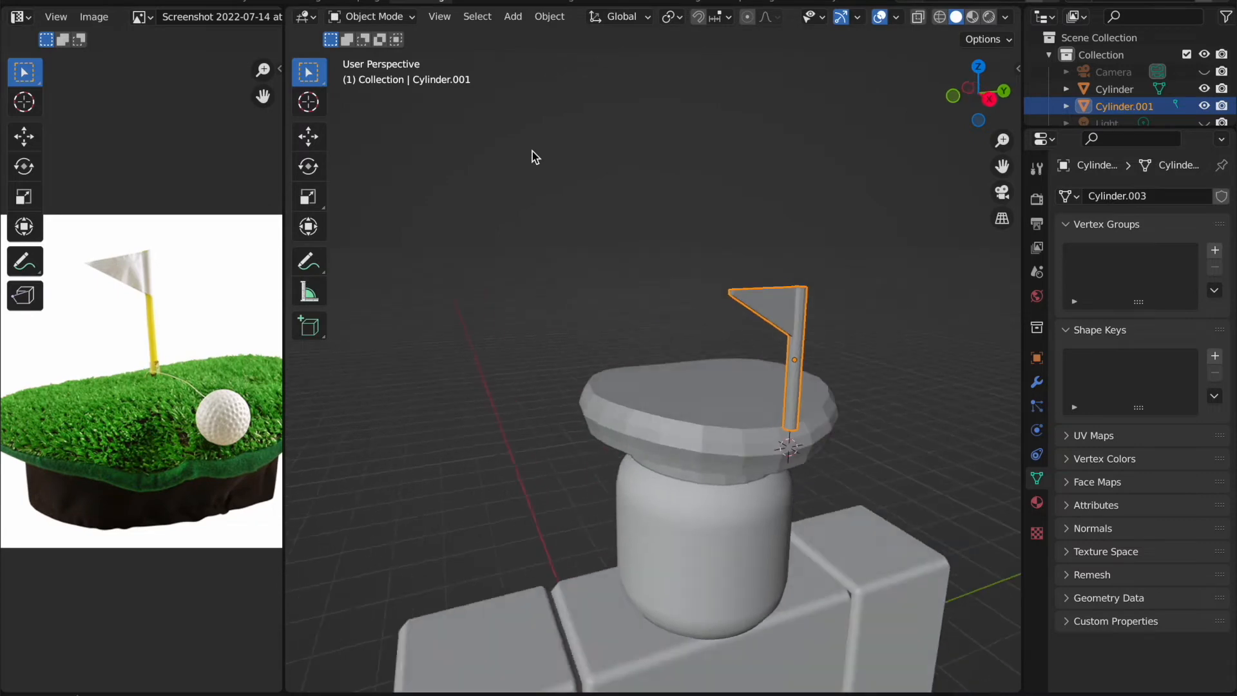
{"action": "scroll", "coordinate": [532, 151], "scroll_direction": "left", "scroll_amount": 3}
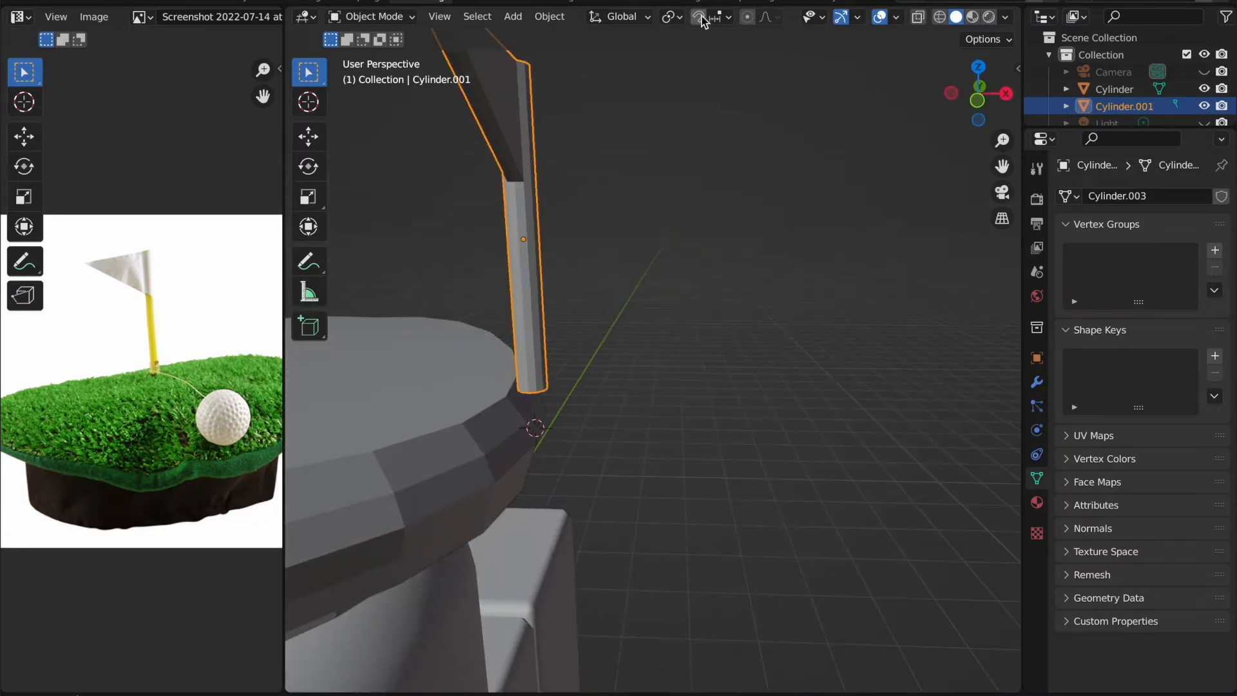
{"action": "key", "text": "KP_Decimal"}
{"action": "key", "text": "Tab"}
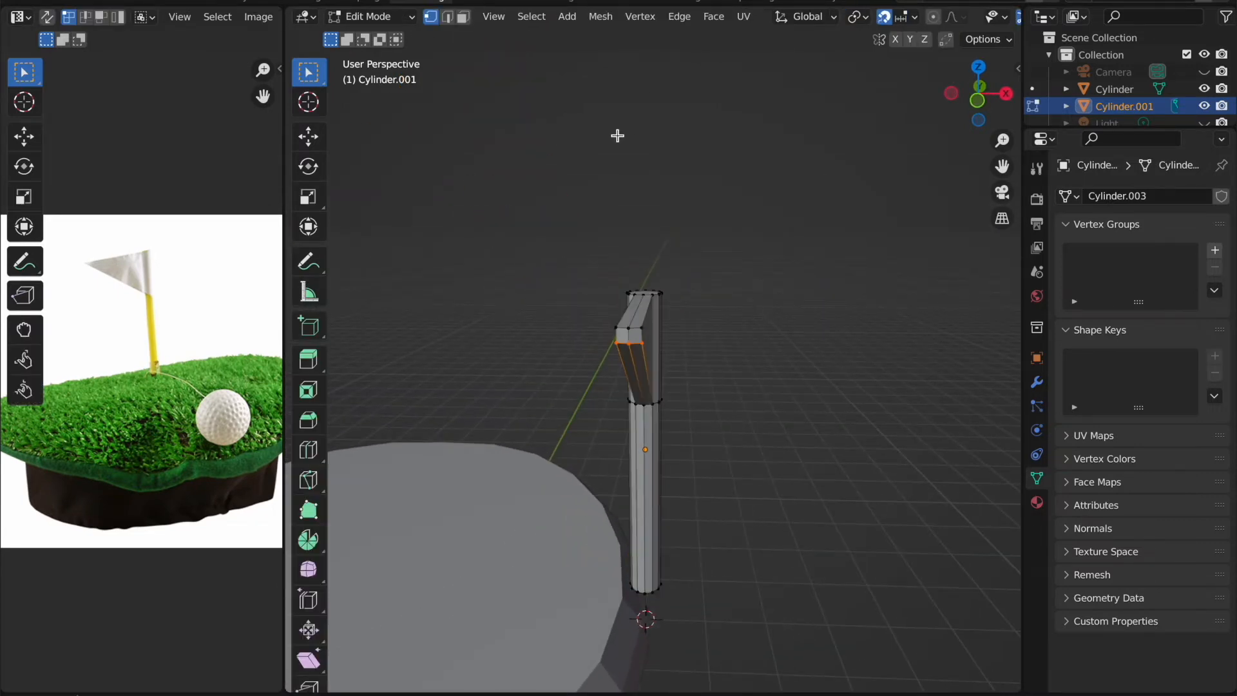
{"action": "scroll", "coordinate": [616, 135], "scroll_direction": "up", "scroll_amount": 5}
{"action": "scroll", "coordinate": [615, 131], "scroll_direction": "down", "scroll_amount": 5}
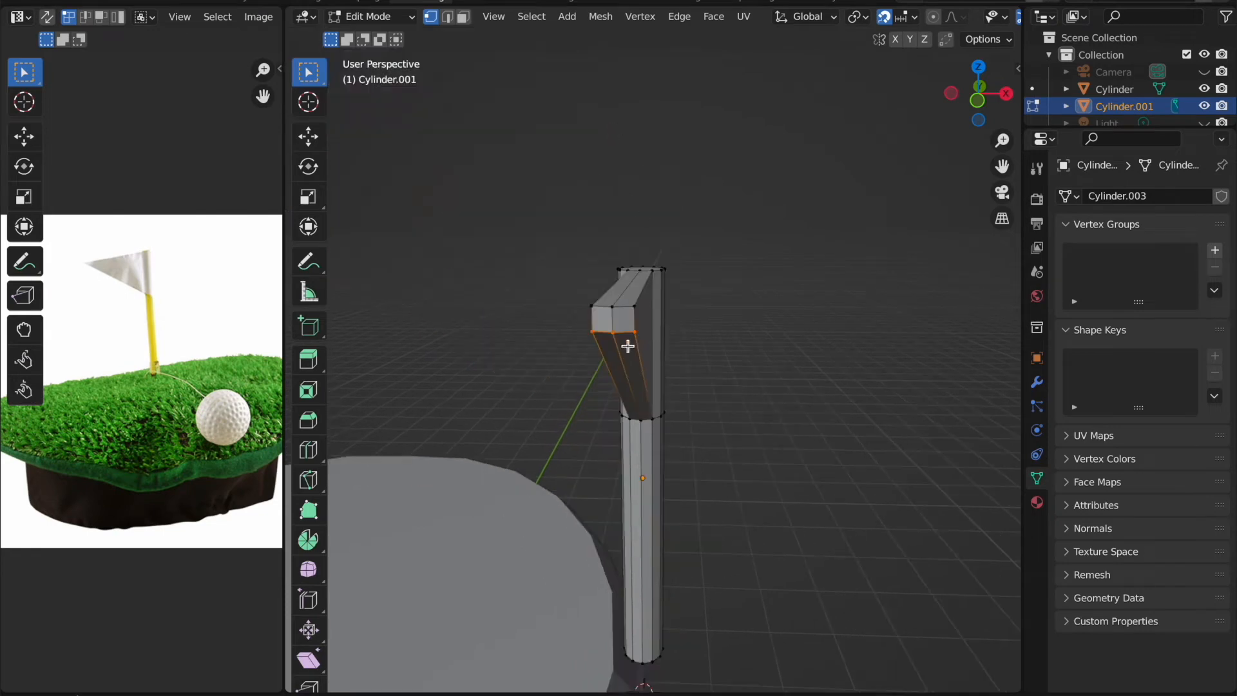
{"action": "left_click", "coordinate": [635, 302]}
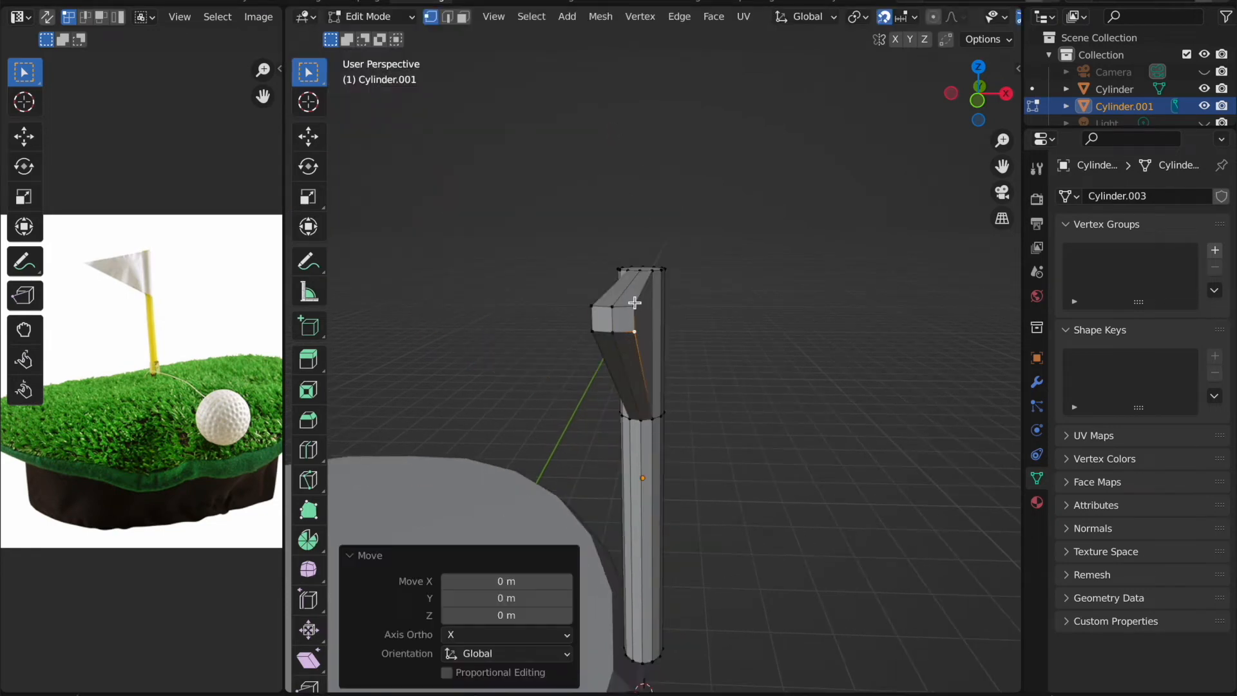
{"action": "left_click", "coordinate": [908, 18]}
{"action": "left_click", "coordinate": [872, 91]}
Step: Snap each of the three lower vertices at the flag's tip onto the vertex directly above it
{"action": "key", "text": "g"}
{"action": "left_click", "coordinate": [633, 307]}
{"action": "left_click", "coordinate": [613, 332]}
{"action": "key", "text": "g"}
{"action": "left_click", "coordinate": [612, 308]}
{"action": "left_click", "coordinate": [593, 330]}
{"action": "key", "text": "g"}
{"action": "left_click", "coordinate": [593, 304]}
Step: Merge all vertices of the flag and pole mesh by distance, and return to Object Mode
{"action": "key", "text": "alt+a"}
{"action": "key", "text": "a"}
{"action": "key", "text": "m"}
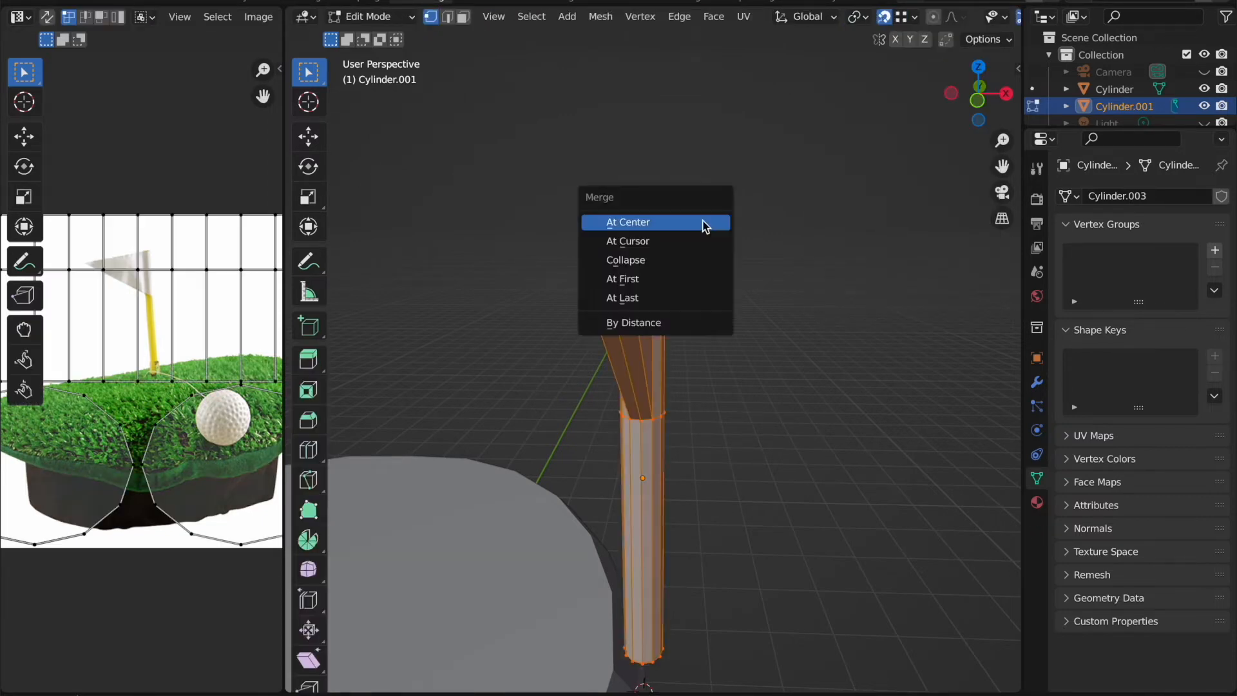
{"action": "left_click", "coordinate": [686, 322]}
{"action": "key", "text": "Tab"}
Step: Move the flag and pole along X from the hat's rim onto its top surface
{"action": "middle_click_drag", "start_coordinate": [801, 333], "coordinate": [801, 337]}
{"action": "scroll", "coordinate": [694, 329], "scroll_direction": "down", "scroll_amount": 3}
{"action": "middle_click_drag", "start_coordinate": [694, 328], "coordinate": [643, 311], "text": "shift"}
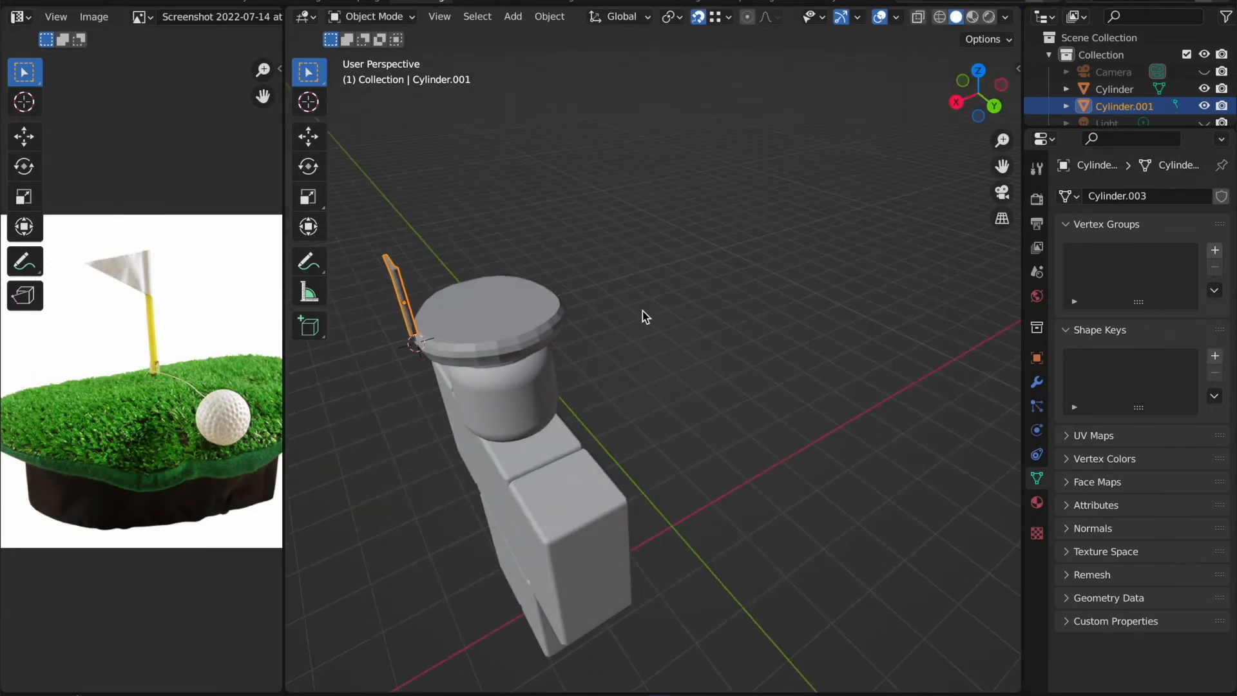
{"action": "key", "text": "g"}
{"action": "key", "text": "x"}
{"action": "left_click", "coordinate": [731, 269]}
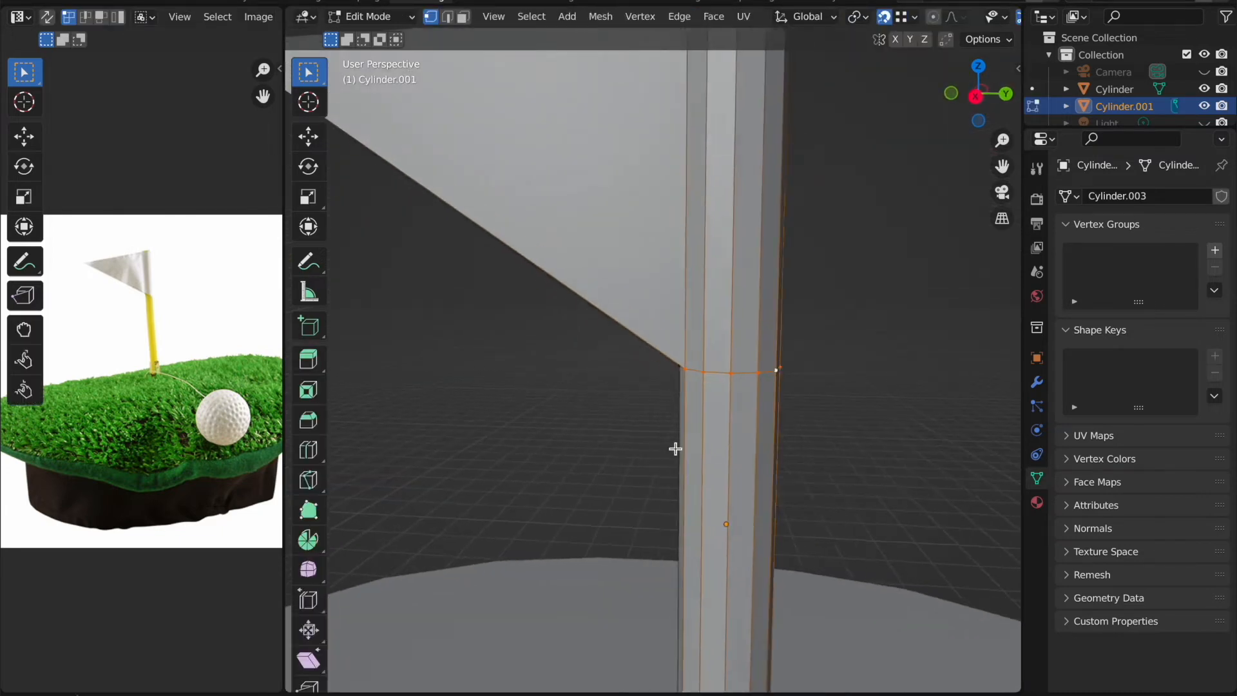
Step: In the right orthographic view, rotate the vertex ring where the flag's lower corner meets the pole by about 15.5°
{"action": "middle_click_drag", "start_coordinate": [674, 448], "coordinate": [664, 449], "text": "shift"}
{"action": "left_click", "coordinate": [976, 101]}
{"action": "key", "text": "r"}
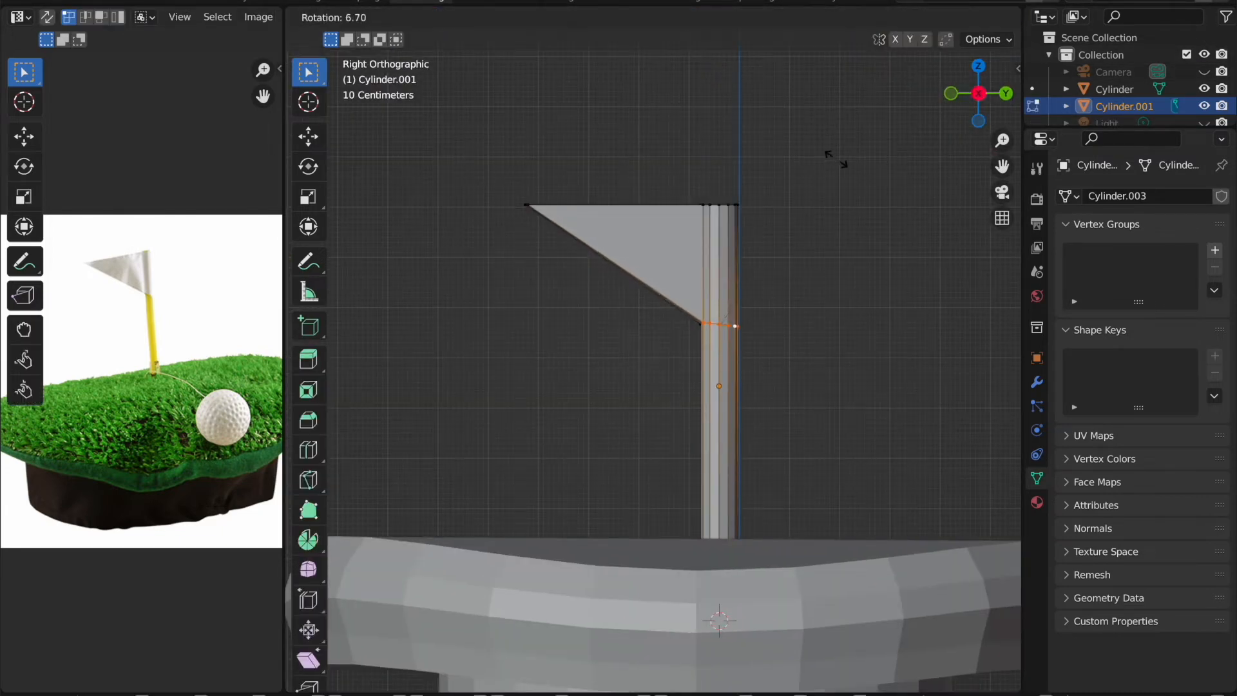
{"action": "left_click", "coordinate": [833, 208]}
{"action": "key", "text": "z"}
{"action": "left_click", "coordinate": [775, 215]}
{"action": "key", "text": "e"}
{"action": "right_click", "coordinate": [801, 254]}
{"action": "key", "text": "ctrl+z"}
{"action": "key", "text": "r"}
{"action": "left_click", "coordinate": [804, 268]}
Step: Edge-slide the tilted vertex ring slightly along the pole, restore solid shading and return to Object Mode
{"action": "key", "text": "g"}
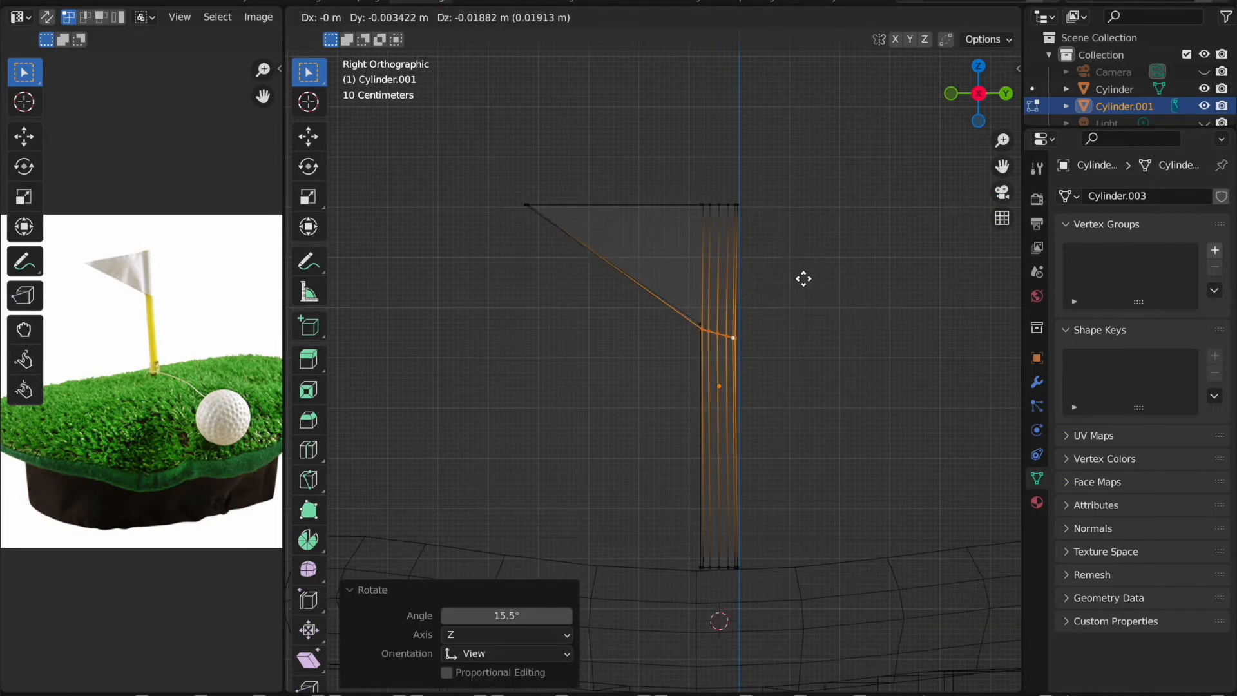
{"action": "key", "text": "g"}
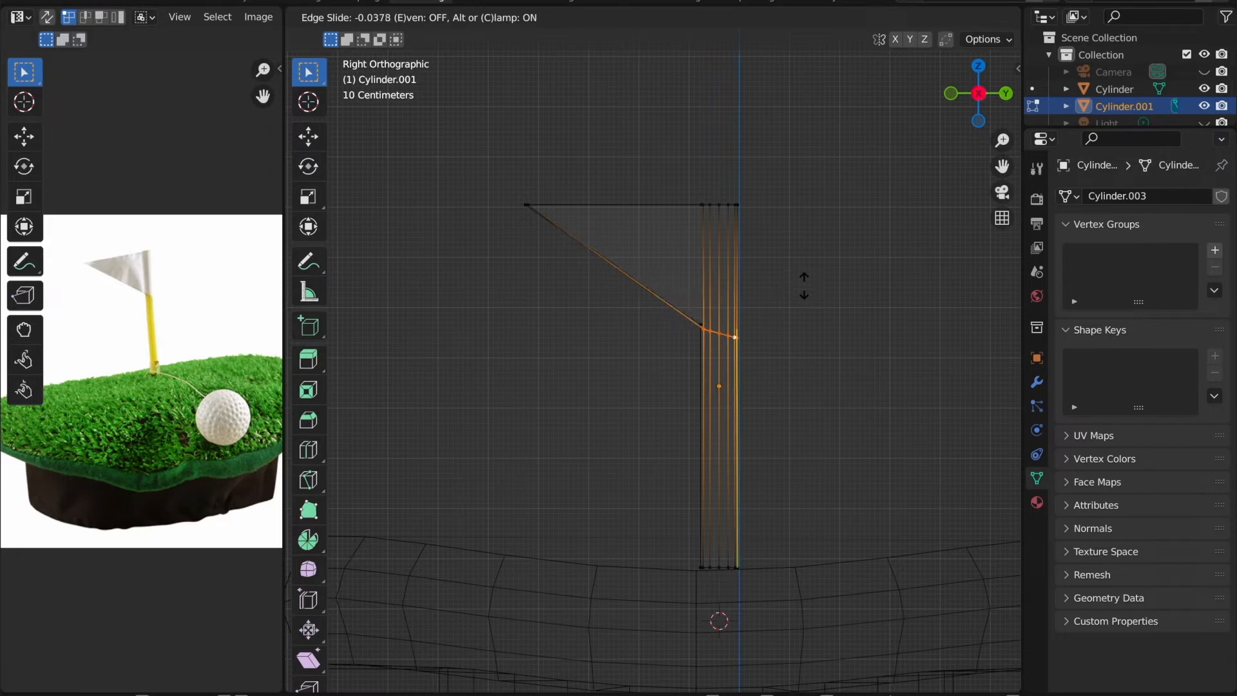
{"action": "left_click", "coordinate": [805, 284]}
{"action": "key", "text": "z"}
{"action": "left_click", "coordinate": [915, 284]}
{"action": "key", "text": "Tab"}
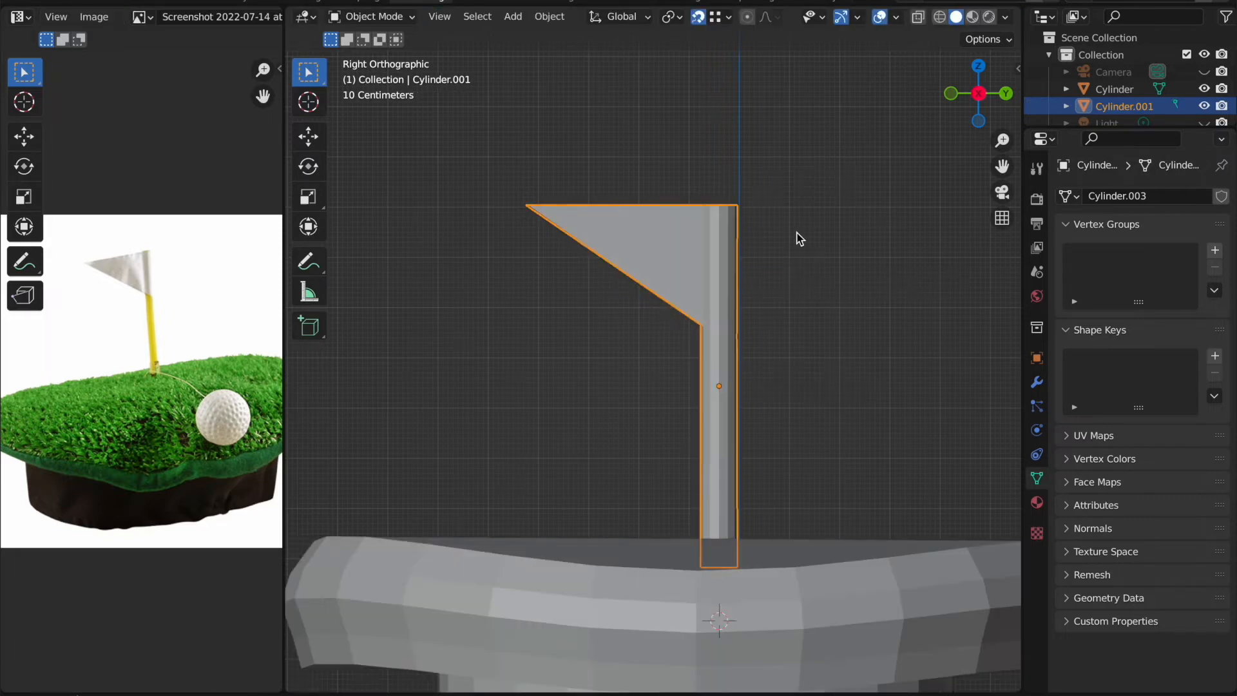
{"action": "left_click", "coordinate": [802, 245]}
Step: Add a UV sphere with 32 segments, 16 rings and a 1 m radius, and scale it down to golf-ball size
{"action": "middle_click_drag", "start_coordinate": [797, 199], "coordinate": [795, 208]}
{"action": "scroll", "coordinate": [794, 208], "scroll_direction": "down", "scroll_amount": 6}
{"action": "scroll", "coordinate": [795, 207], "scroll_direction": "down", "scroll_amount": 3}
{"action": "scroll", "coordinate": [795, 208], "scroll_direction": "down", "scroll_amount": 4, "text": "shift"}
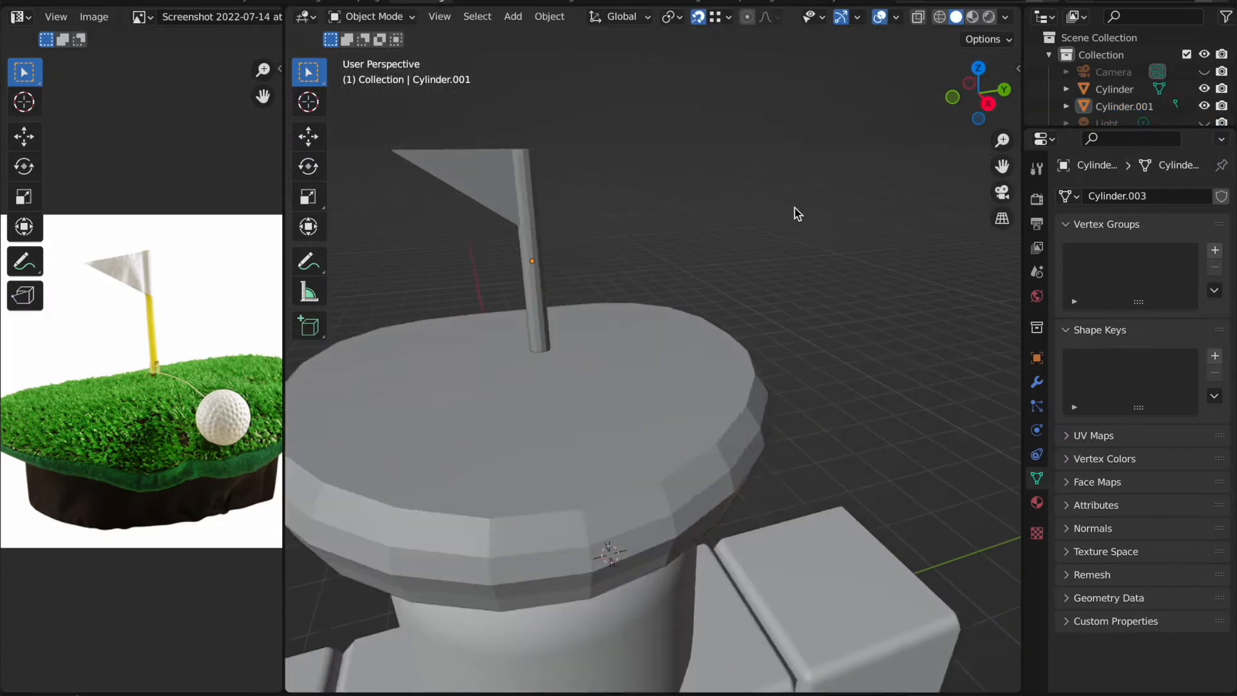
{"action": "scroll", "coordinate": [795, 207], "scroll_direction": "down", "scroll_amount": 1}
{"action": "key", "text": "shift+a"}
{"action": "mouse_move", "coordinate": [632, 191]}
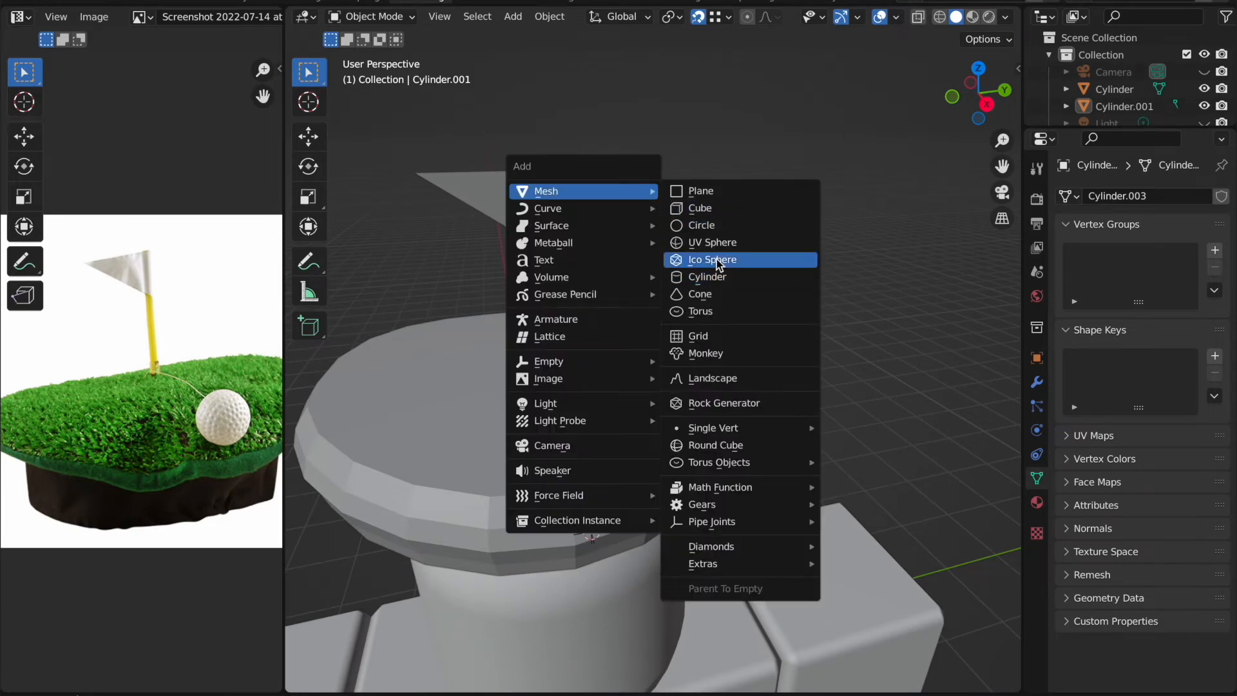
{"action": "left_click", "coordinate": [714, 244]}
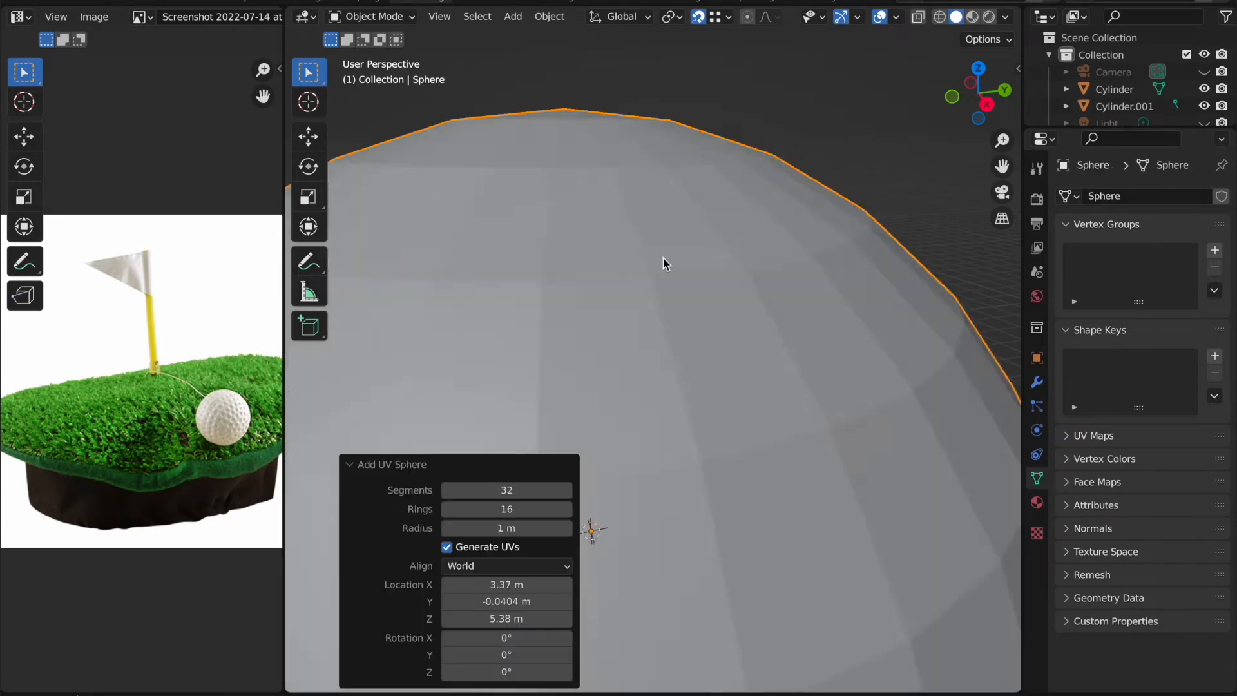
{"action": "key", "text": "s"}
{"action": "left_click", "coordinate": [649, 436]}
Step: Raise the sphere along Z above the hat and shade it smooth
{"action": "key", "text": "g"}
{"action": "key", "text": "z"}
{"action": "left_click", "coordinate": [677, 166]}
{"action": "right_click", "coordinate": [677, 165]}
{"action": "left_click", "coordinate": [677, 163]}
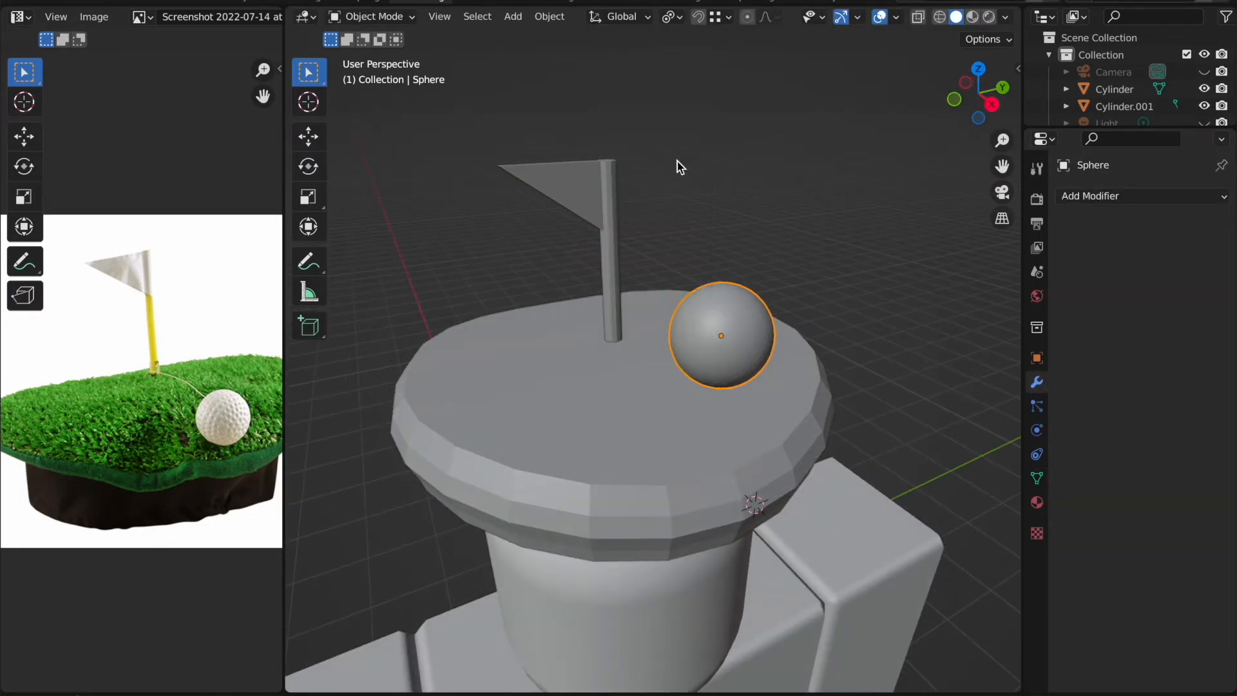
Step: In the front view, place the ball on the hat beside the flagpole, scale it by 0.692 and adjust its height along Z
{"action": "left_click", "coordinate": [956, 101]}
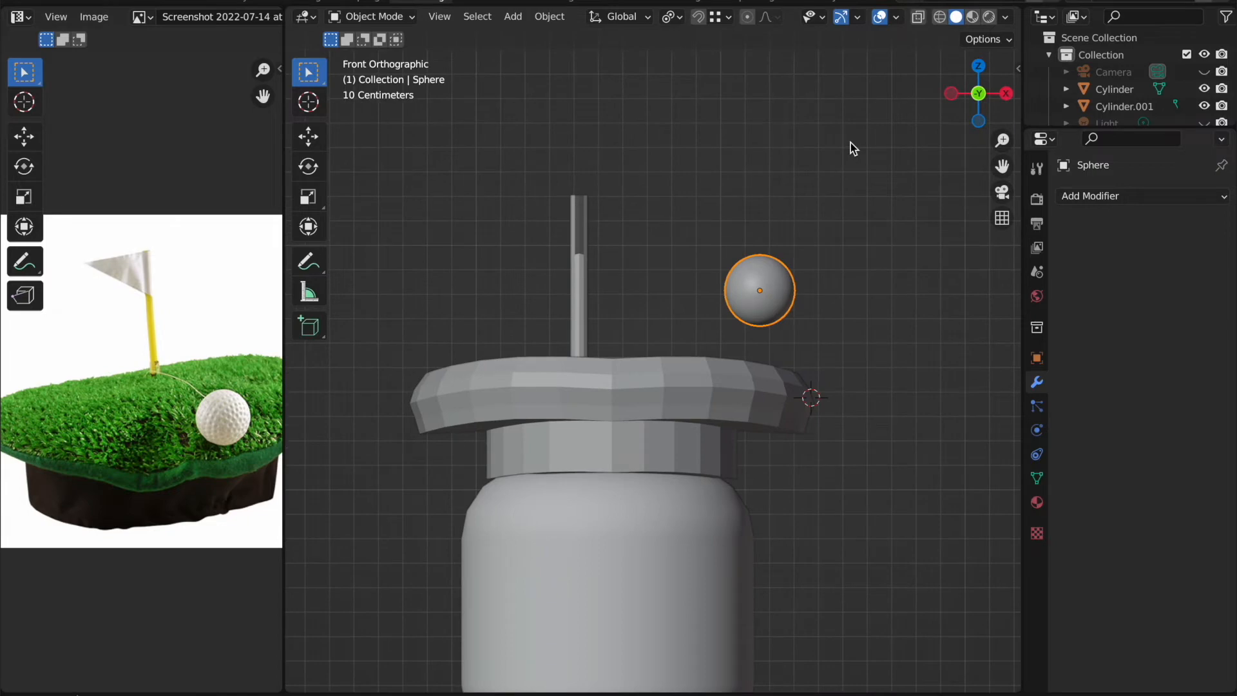
{"action": "key", "text": "g"}
{"action": "left_click", "coordinate": [785, 187]}
{"action": "key", "text": "s"}
{"action": "left_click", "coordinate": [713, 220]}
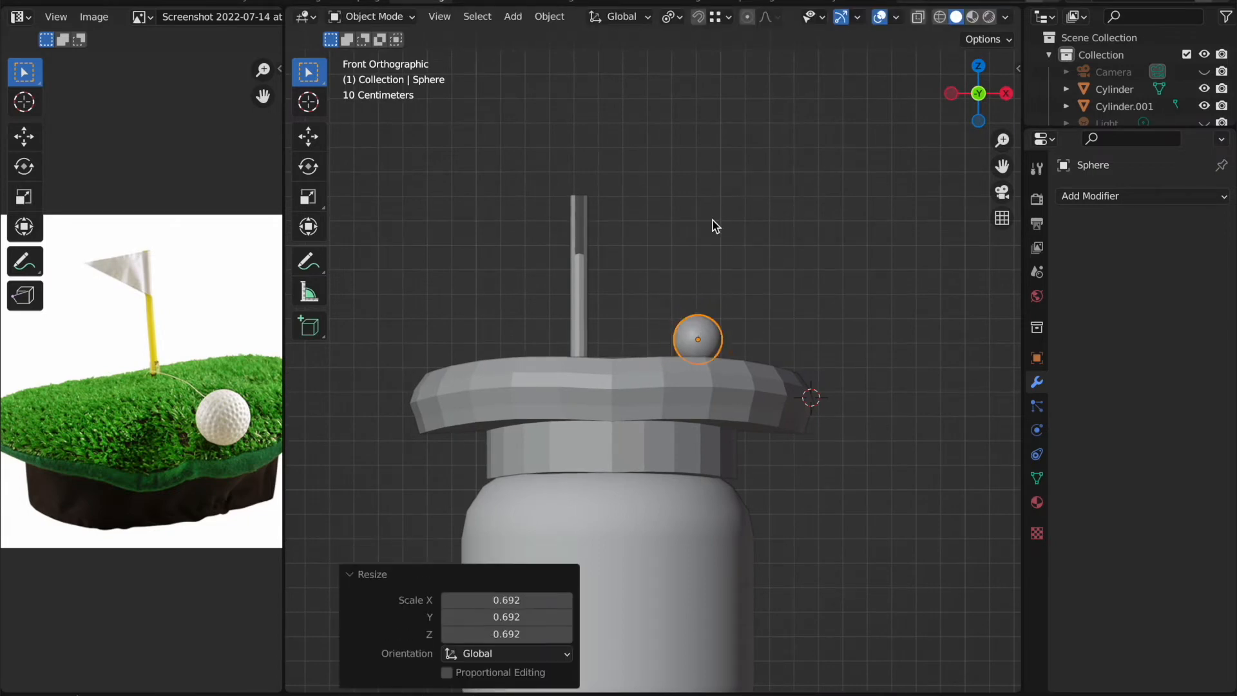
{"action": "key", "text": "g"}
{"action": "key", "text": "z"}
{"action": "left_click", "coordinate": [716, 232]}
{"action": "middle_click_drag", "start_coordinate": [713, 227], "coordinate": [714, 229]}
{"action": "key", "text": "r"}
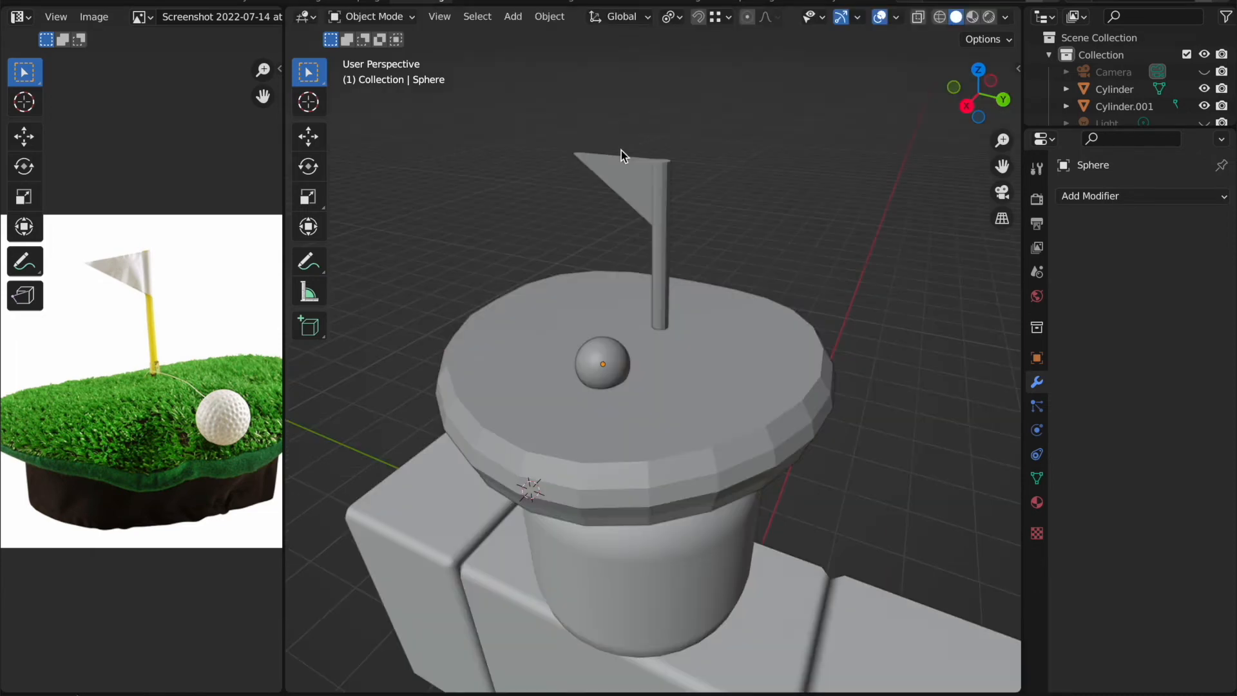
Step: Inset the hat's top face by about 0.71 m in Edit Mode
{"action": "scroll", "coordinate": [622, 150], "scroll_direction": "up", "scroll_amount": 3}
{"action": "left_click", "coordinate": [632, 334]}
{"action": "key", "text": "Tab"}
{"action": "middle_click_drag", "start_coordinate": [633, 334], "coordinate": [647, 354]}
{"action": "left_click", "coordinate": [647, 355]}
{"action": "key", "text": "i"}
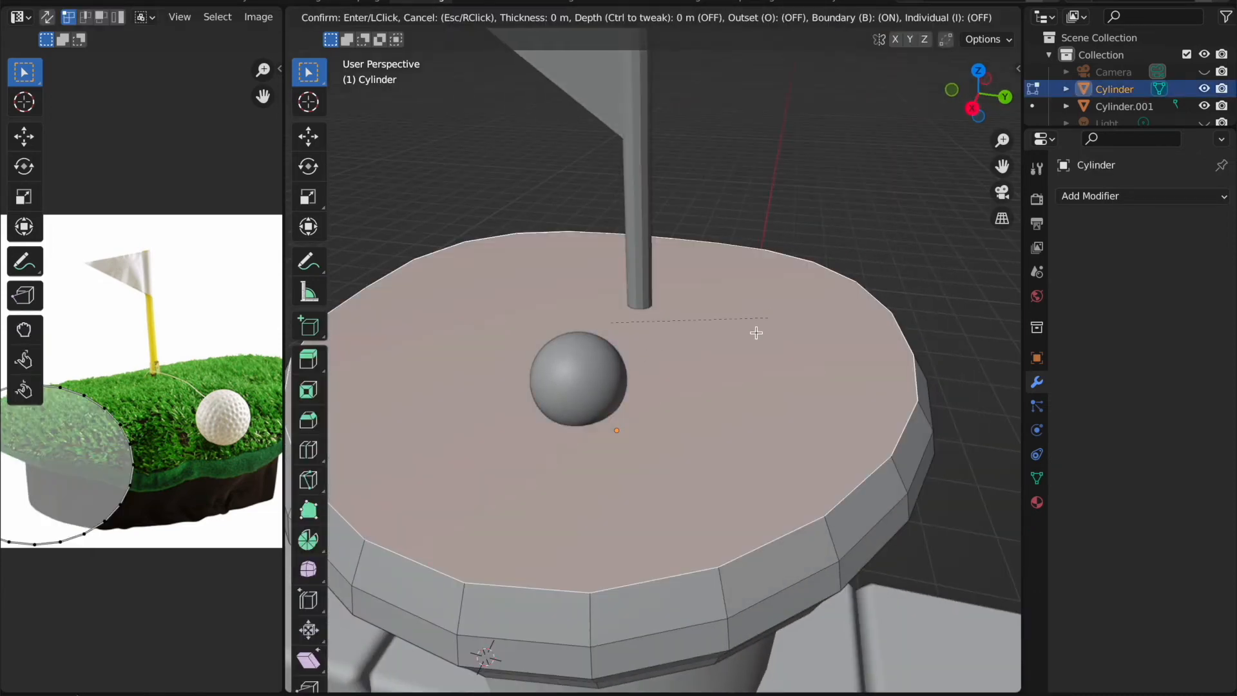
{"action": "left_click", "coordinate": [713, 326]}
Step: Move the inset face about 0.31 m along X beneath the ball
{"action": "key", "text": "g"}
{"action": "key", "text": "y"}
{"action": "key", "text": "x"}
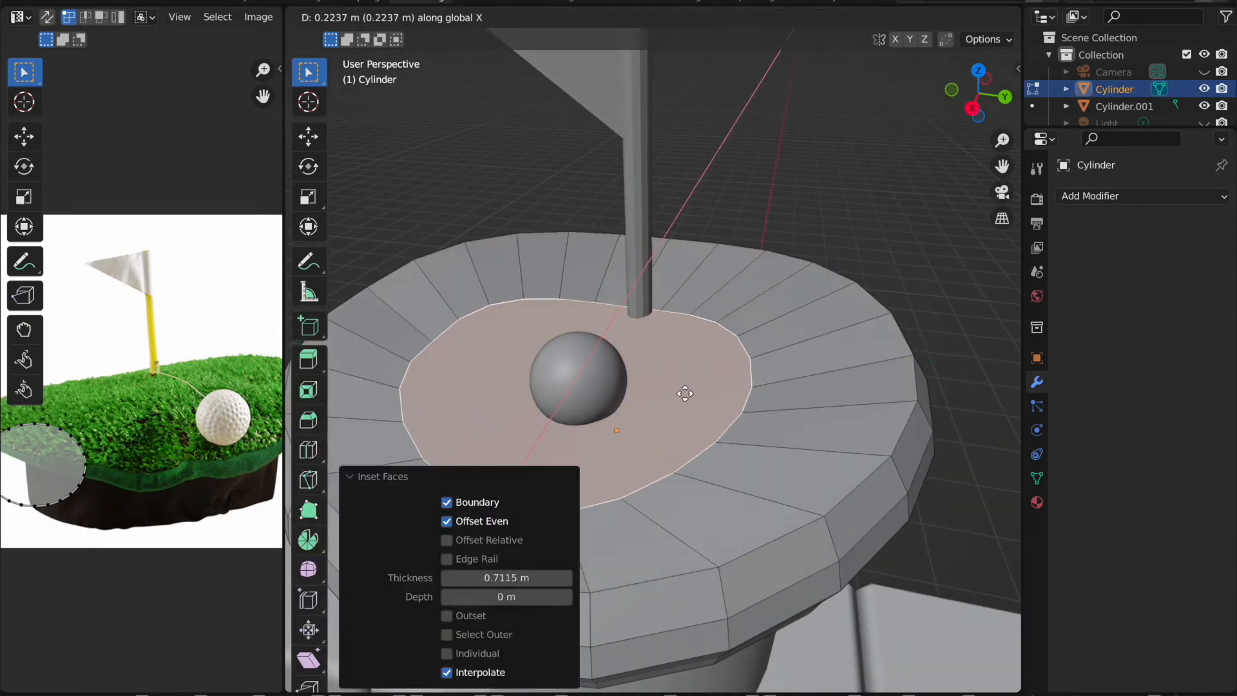
{"action": "left_click", "coordinate": [681, 403]}
{"action": "middle_click_drag", "start_coordinate": [623, 423], "coordinate": [681, 404], "text": "shift"}
Step: Try a second inset of about 0.34 m with a shallow downward extrusion under the ball, and undo both
{"action": "key", "text": "i"}
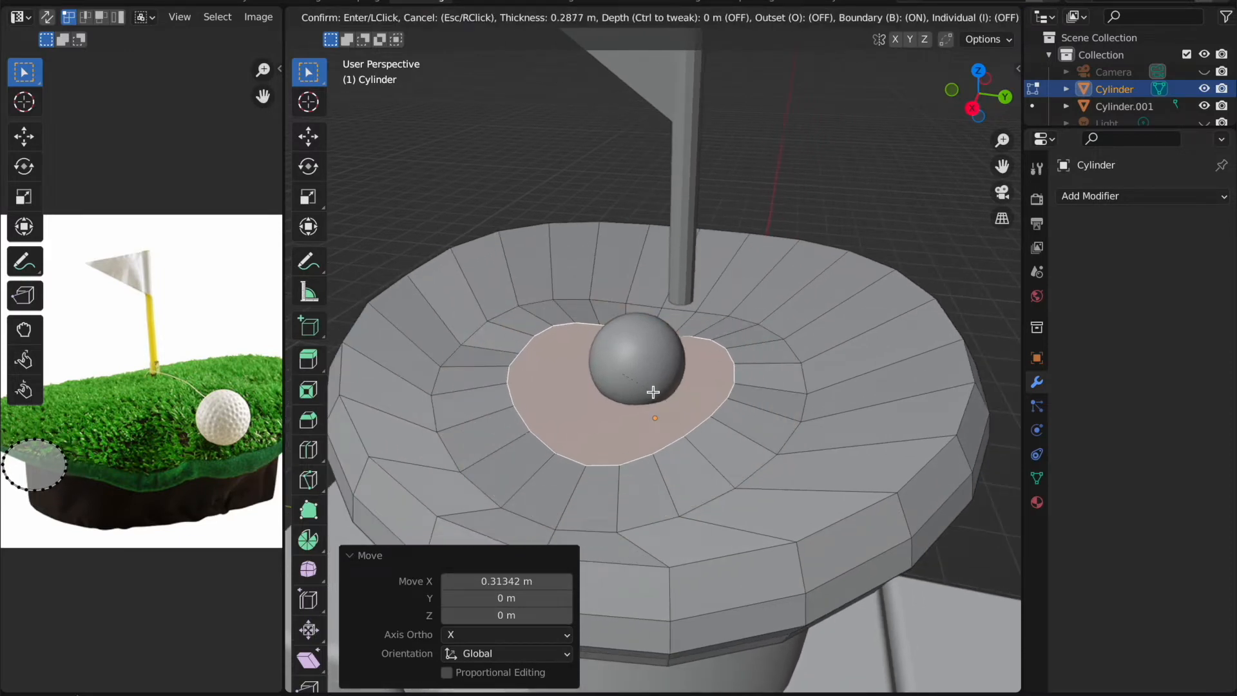
{"action": "left_click", "coordinate": [713, 263]}
{"action": "key", "text": "e"}
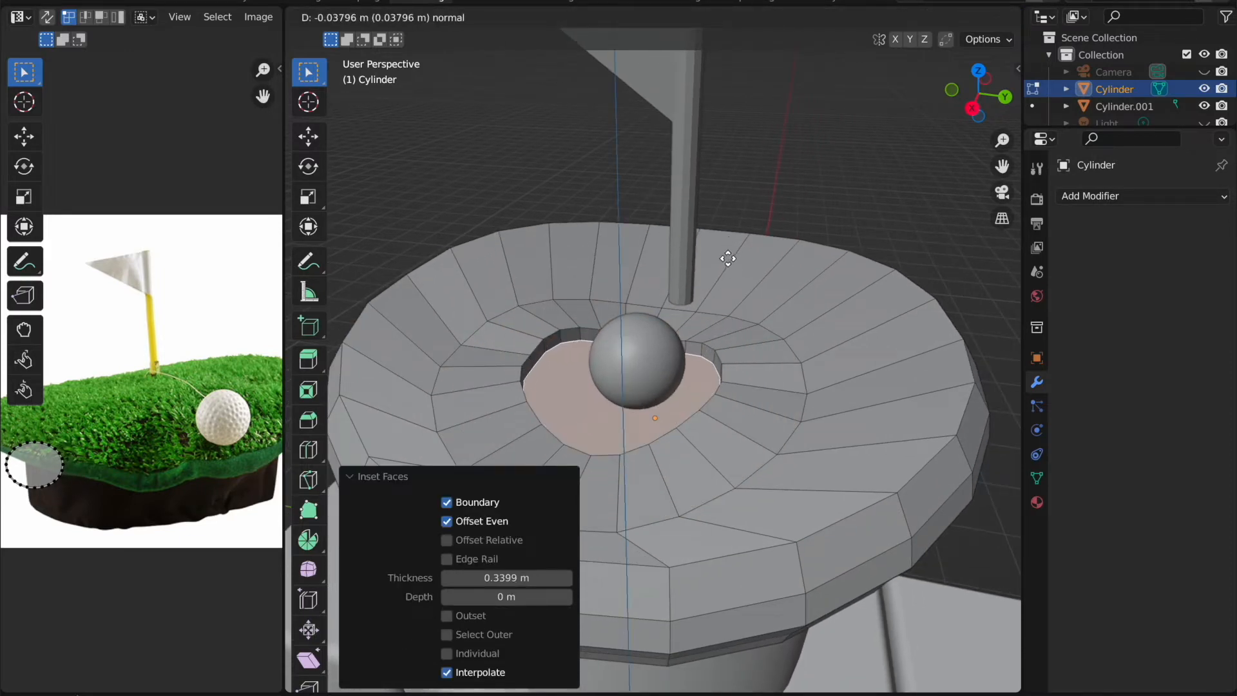
{"action": "left_click", "coordinate": [727, 257]}
{"action": "key", "text": "Tab"}
{"action": "scroll", "coordinate": [728, 258], "scroll_direction": "down", "scroll_amount": 4}
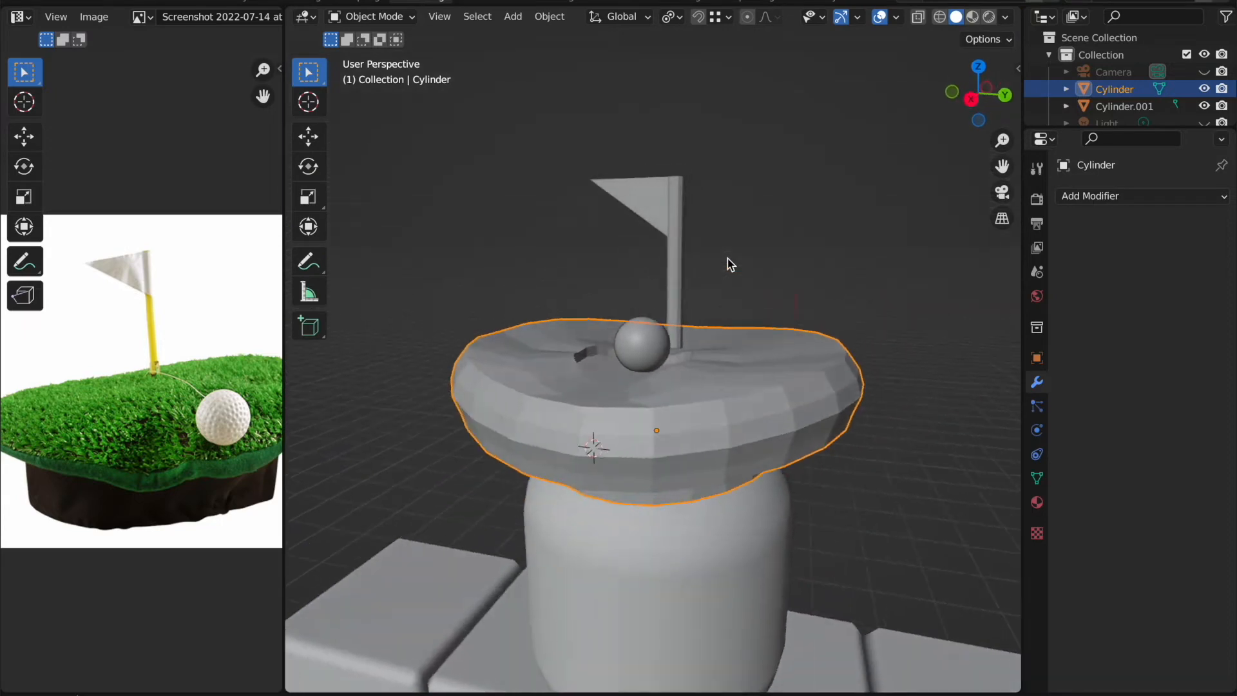
{"action": "scroll", "coordinate": [729, 257], "scroll_direction": "left", "scroll_amount": 2}
{"action": "key", "text": "ctrl+z"}
{"action": "key", "text": "ctrl+z"}
{"action": "key", "text": "ctrl+z"}
Step: Scale the inset face down around the ball, extrude it downward into a shallow hole and return to Object Mode
{"action": "key", "text": "s"}
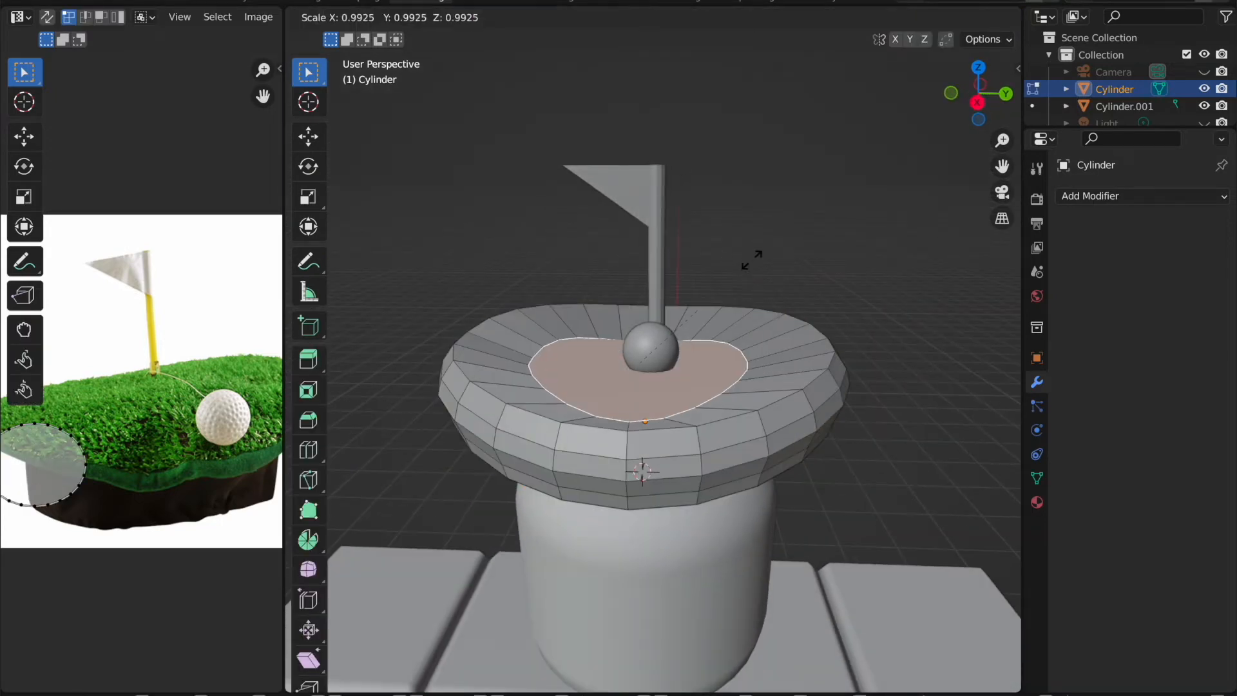
{"action": "left_click", "coordinate": [674, 312]}
{"action": "key", "text": "e"}
{"action": "left_click", "coordinate": [678, 318]}
{"action": "key", "text": "Tab"}
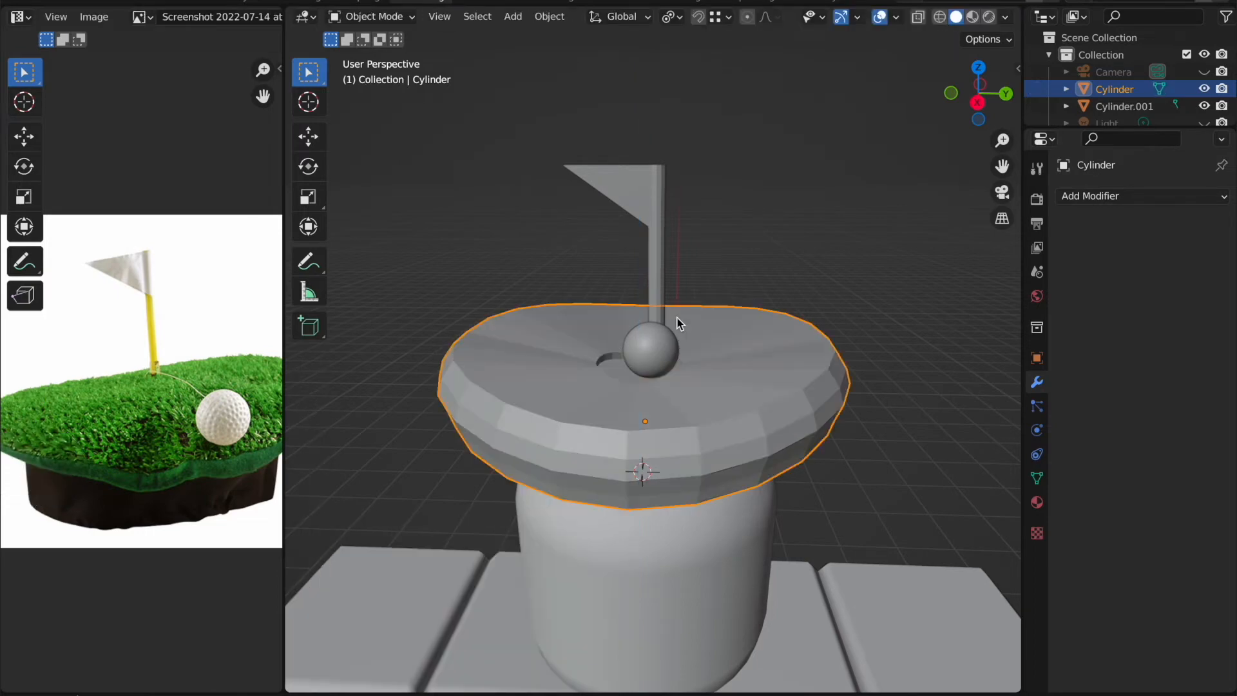
Step: Move the ball along Y over the hole and lower it about 0.02 m along Z
{"action": "scroll", "coordinate": [677, 316], "scroll_direction": "up", "scroll_amount": 4}
{"action": "left_click", "coordinate": [639, 350]}
{"action": "key", "text": "g"}
{"action": "key", "text": "y"}
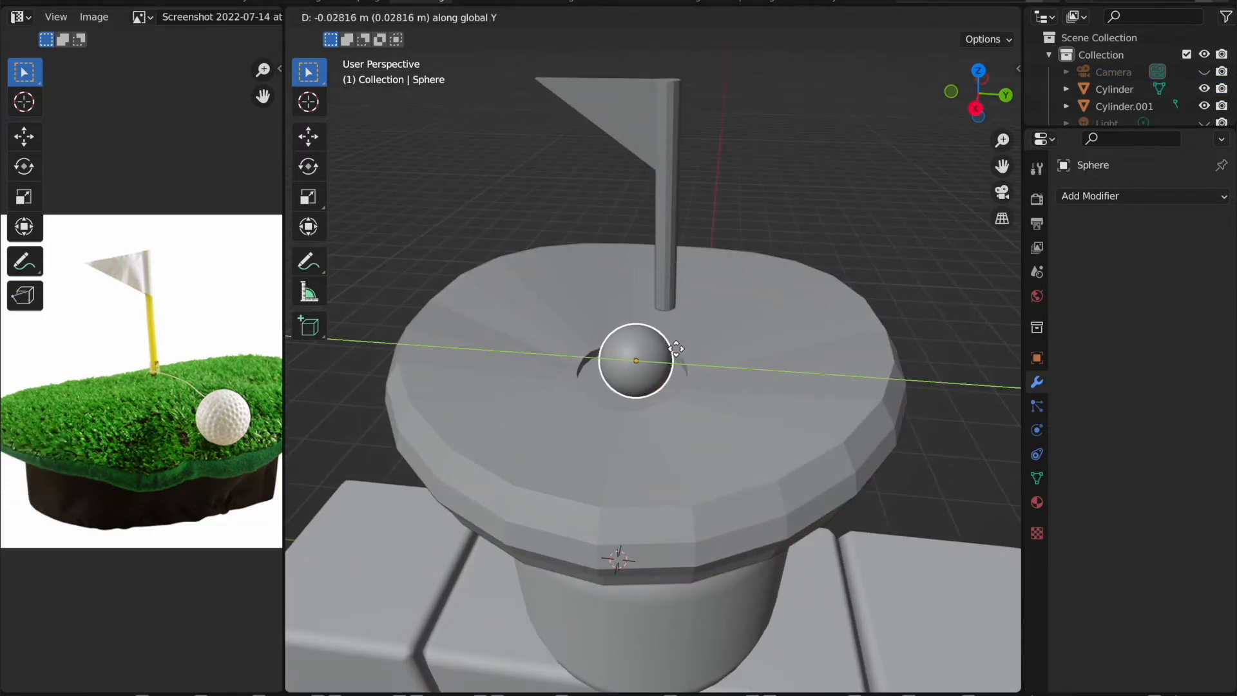
{"action": "left_click", "coordinate": [676, 347]}
{"action": "key", "text": "g"}
{"action": "key", "text": "z"}
{"action": "key", "text": "Escape"}
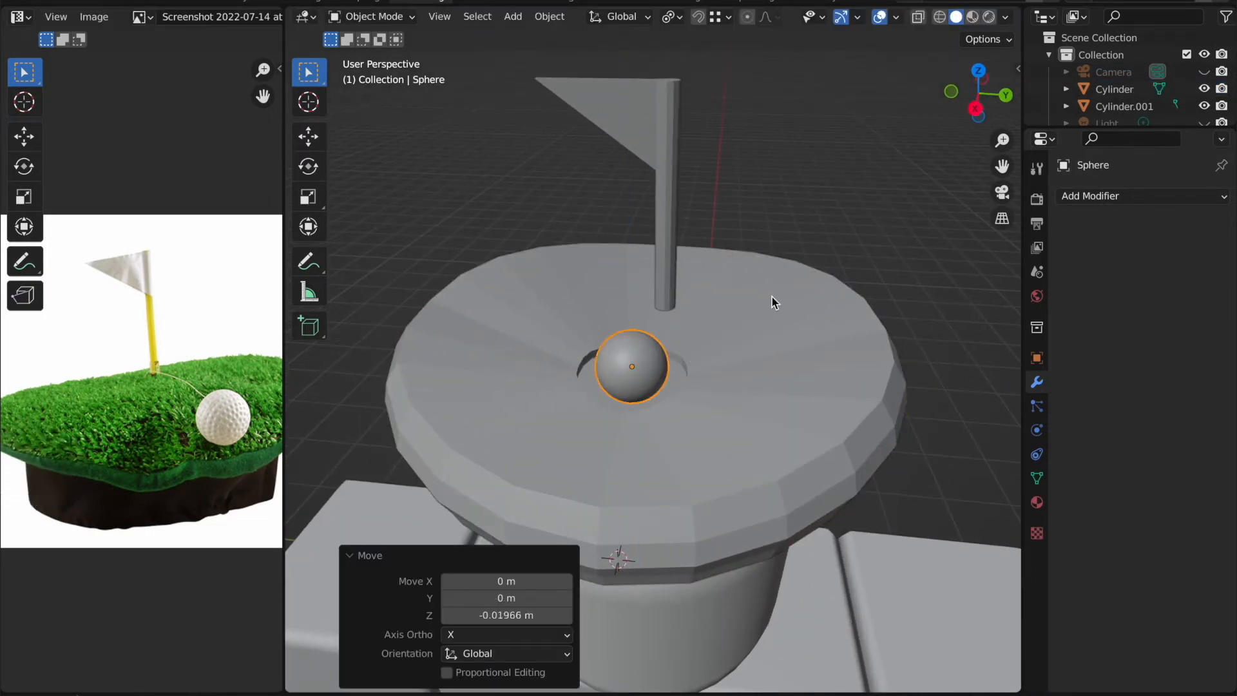
Step: Shade the hat smooth and enable Auto Smooth at 30° for its normals
{"action": "left_click", "coordinate": [772, 297]}
{"action": "right_click", "coordinate": [772, 296]}
{"action": "left_click", "coordinate": [1037, 482]}
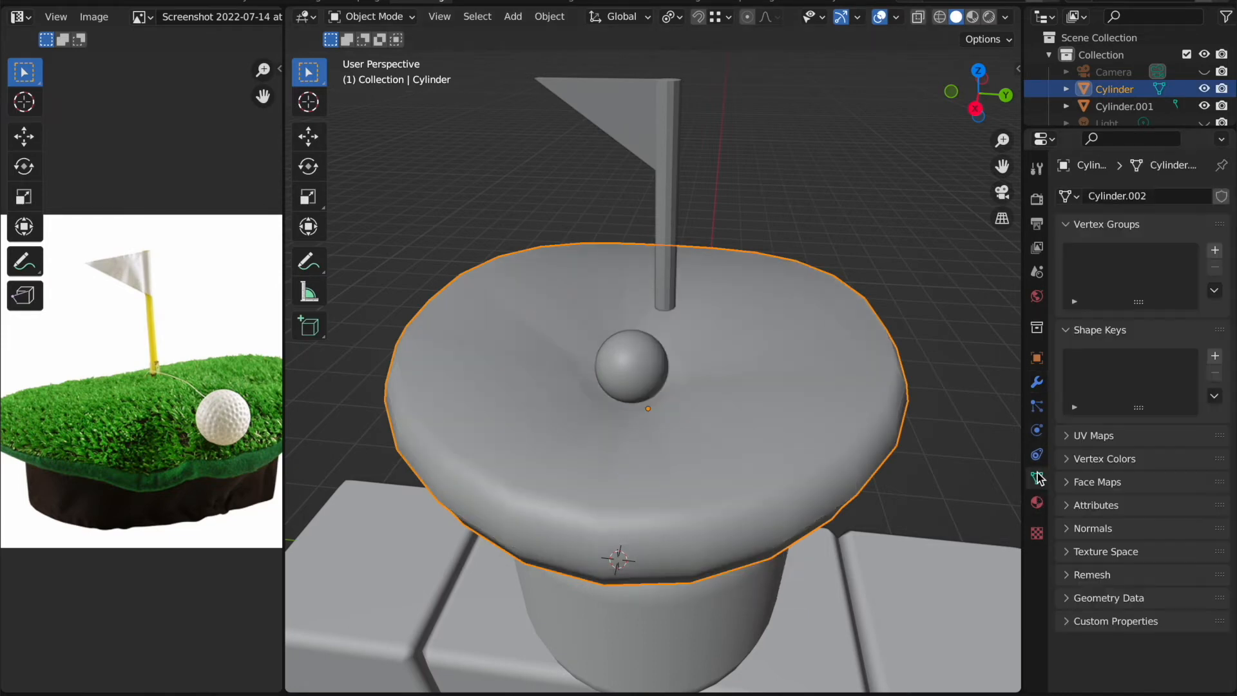
{"action": "left_click", "coordinate": [1073, 526]}
{"action": "left_click", "coordinate": [1129, 553]}
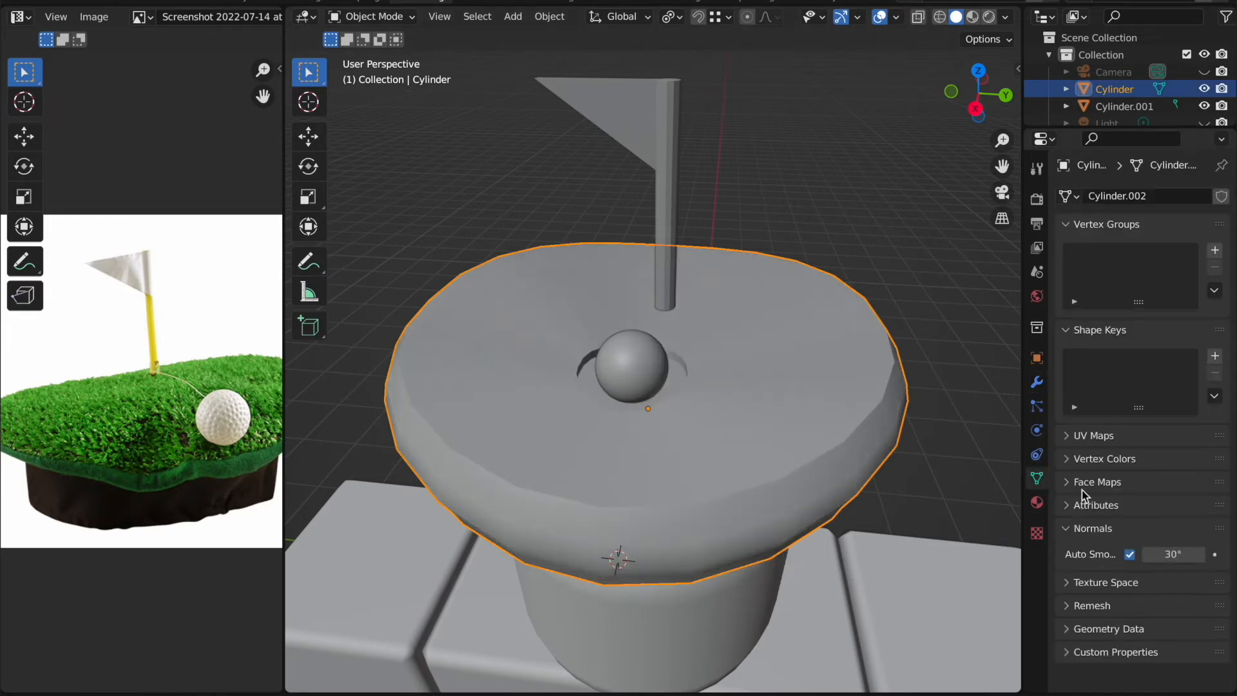
{"action": "left_click", "coordinate": [853, 189]}
Step: Select the face loop of the band beneath the hat's brim and separate it into its own object
{"action": "scroll", "coordinate": [854, 190], "scroll_direction": "down", "scroll_amount": 5}
{"action": "scroll", "coordinate": [854, 188], "scroll_direction": "down", "scroll_amount": 6}
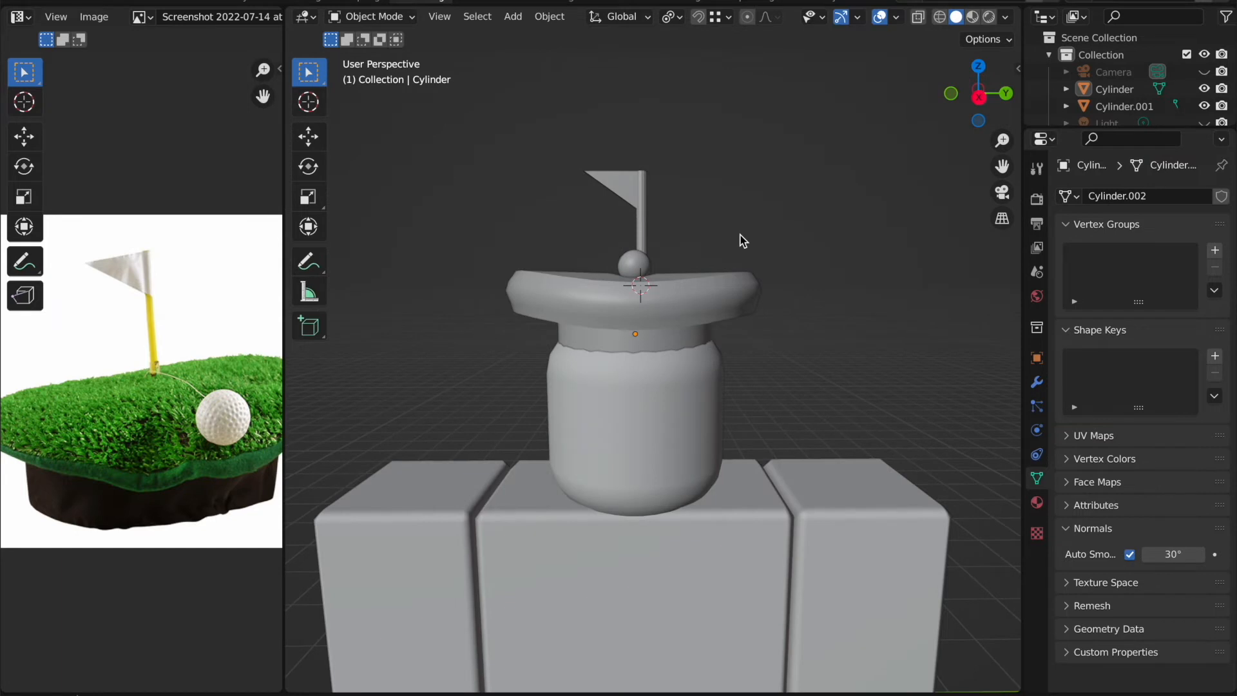
{"action": "scroll", "coordinate": [774, 285], "scroll_direction": "up", "scroll_amount": 2}
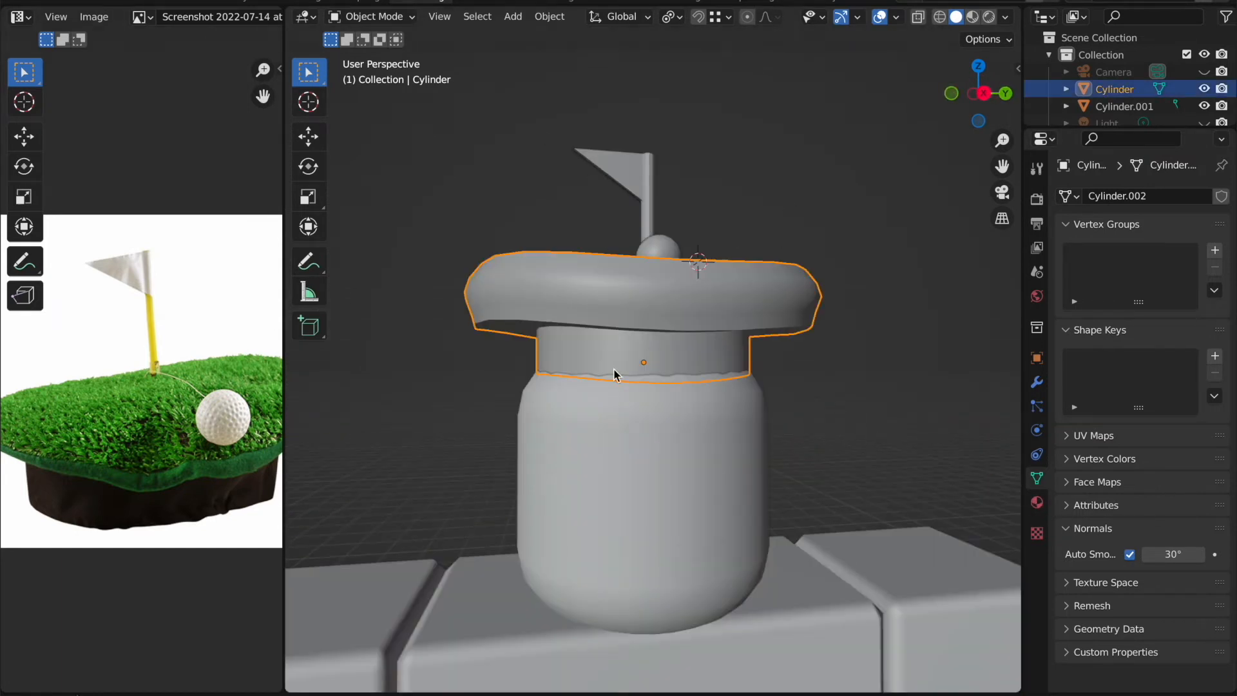
{"action": "key", "text": "Tab"}
{"action": "middle_click_drag", "start_coordinate": [545, 336], "coordinate": [552, 332]}
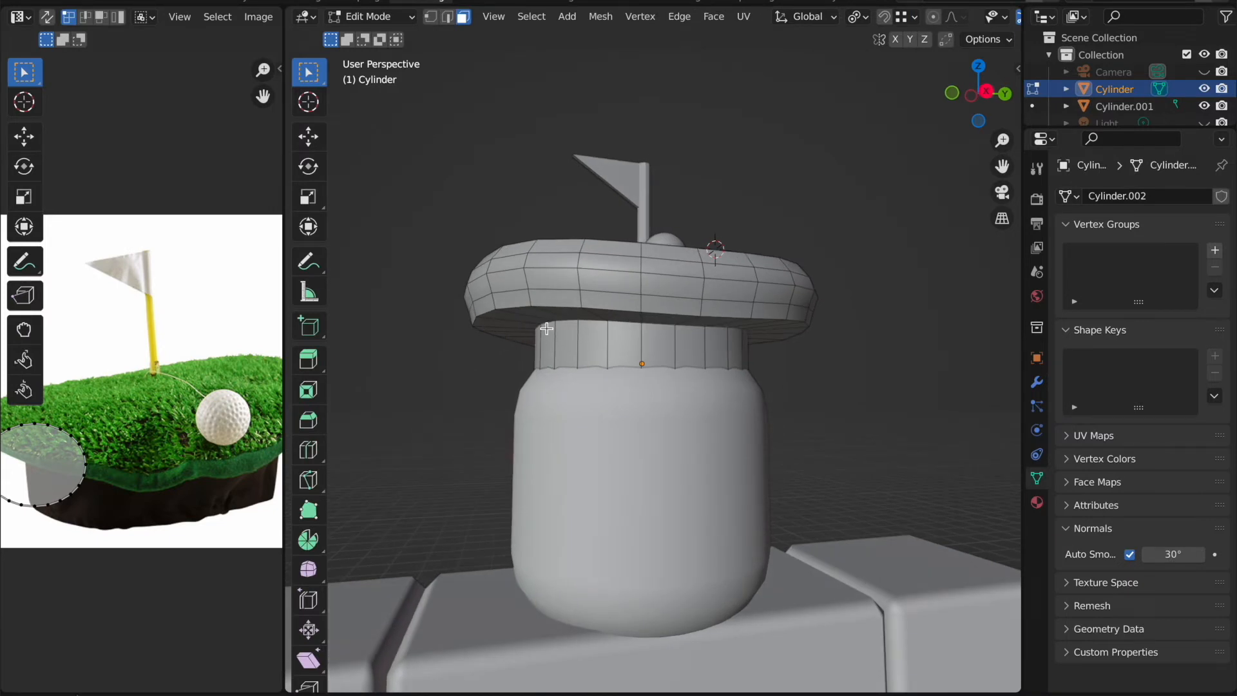
{"action": "middle_click_drag", "start_coordinate": [712, 271], "coordinate": [723, 282]}
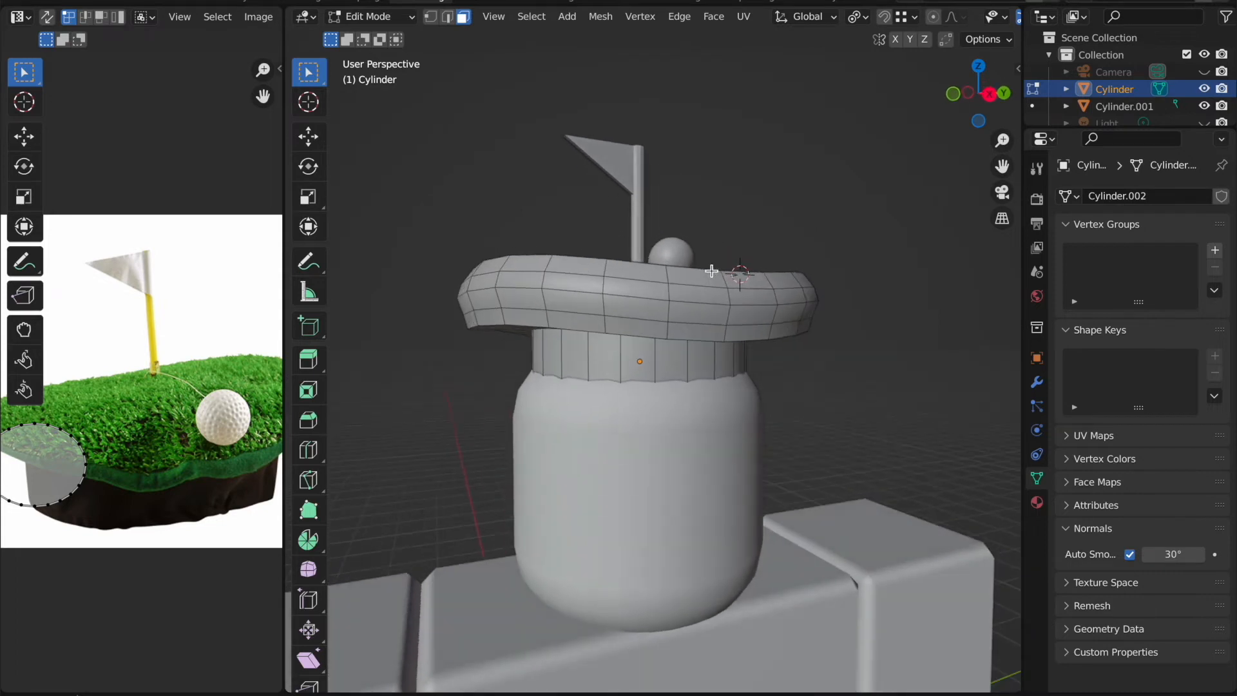
{"action": "left_click", "coordinate": [597, 353], "text": "alt"}
{"action": "middle_click_drag", "start_coordinate": [597, 353], "coordinate": [588, 353]}
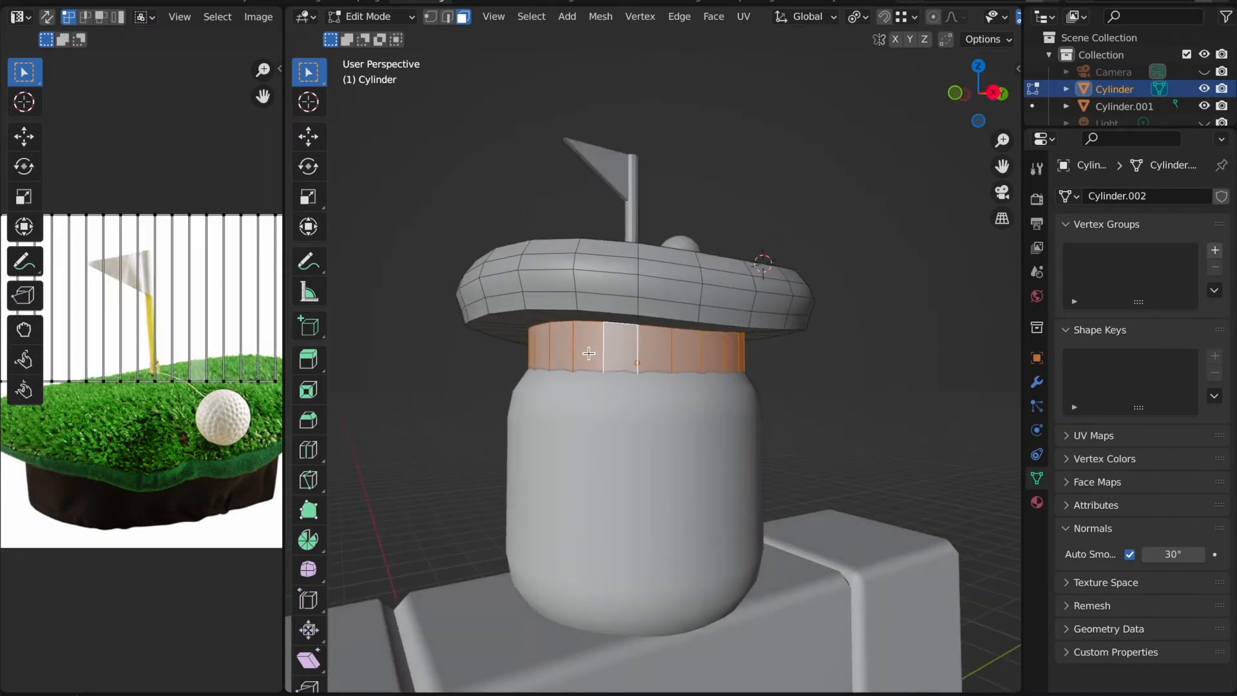
{"action": "key", "text": "p"}
{"action": "left_click", "coordinate": [702, 269]}
{"action": "key", "text": "Tab"}
{"action": "left_click", "coordinate": [755, 187]}
Step: Select the face loop around the hole on the hat's top and separate it into its own object
{"action": "left_click", "coordinate": [653, 308]}
{"action": "key", "text": "Tab"}
{"action": "middle_click_drag", "start_coordinate": [652, 307], "coordinate": [651, 307]}
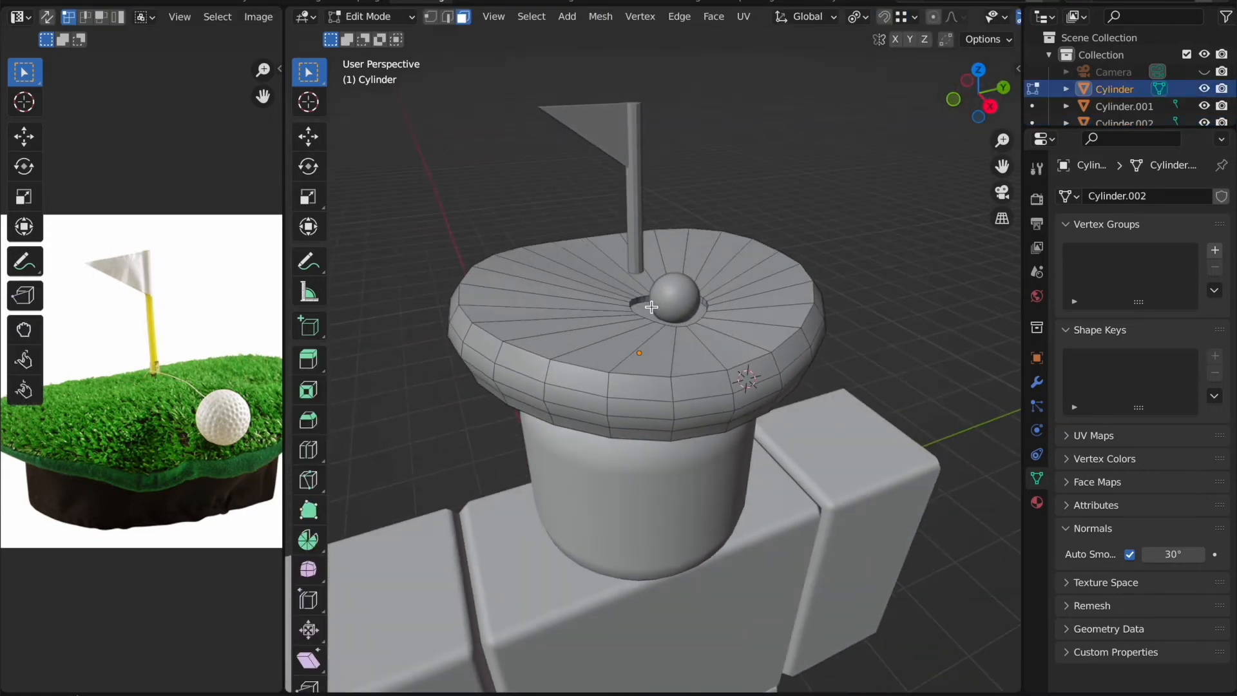
{"action": "left_click", "coordinate": [644, 351], "text": "alt"}
{"action": "key", "text": "KP_Decimal"}
{"action": "key", "text": "p"}
{"action": "left_click", "coordinate": [649, 351]}
{"action": "key", "text": "Tab"}
Step: Switch the viewport shading to Material Preview
{"action": "middle_click_drag", "start_coordinate": [693, 248], "coordinate": [694, 245]}
{"action": "key", "text": "z"}
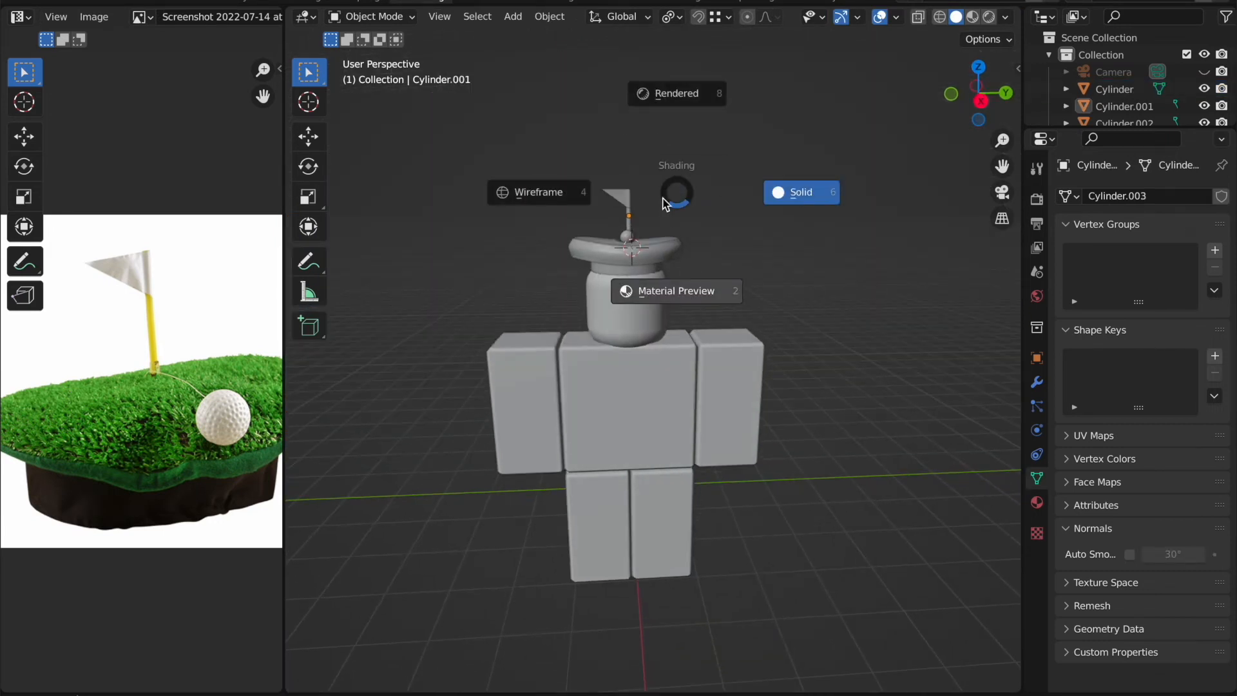
{"action": "left_click", "coordinate": [666, 198]}
{"action": "scroll", "coordinate": [605, 203], "scroll_direction": "up", "scroll_amount": 2}
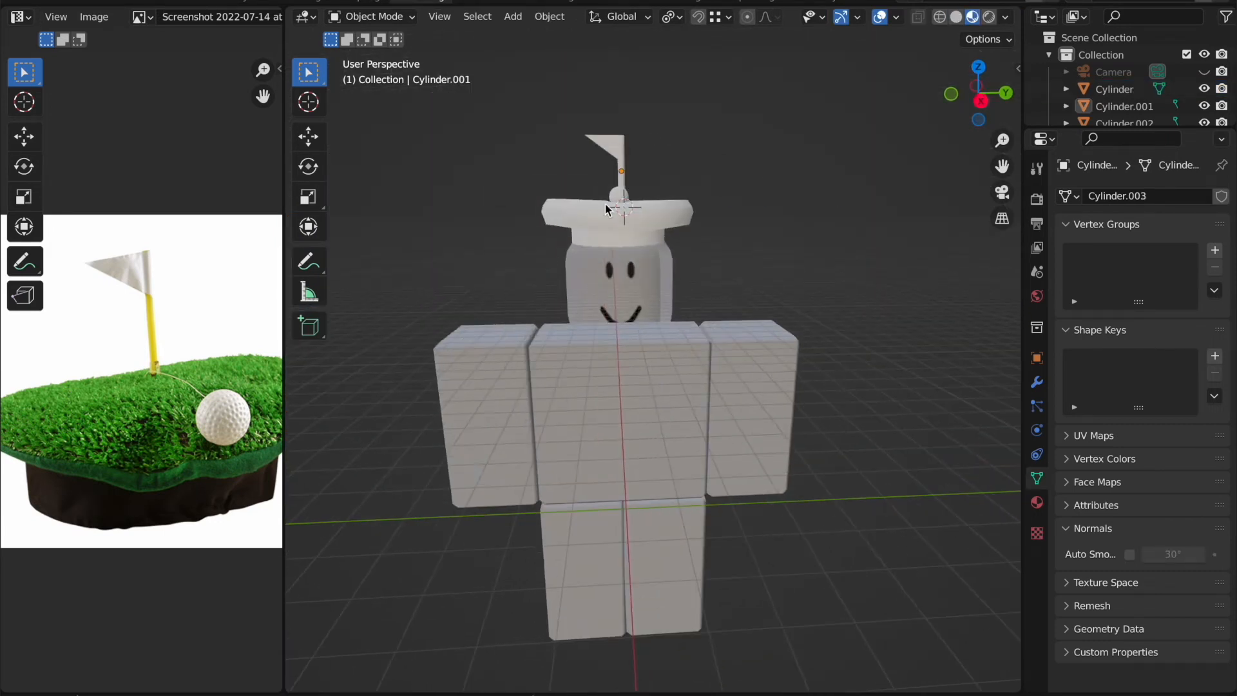
Step: Select the R6 dummy and examine its surfaces and the hat from several angles in Material Preview
{"action": "left_click", "coordinate": [614, 335]}
{"action": "scroll", "coordinate": [732, 256], "scroll_direction": "right", "scroll_amount": 5}
{"action": "scroll", "coordinate": [732, 255], "scroll_direction": "left", "scroll_amount": 5}
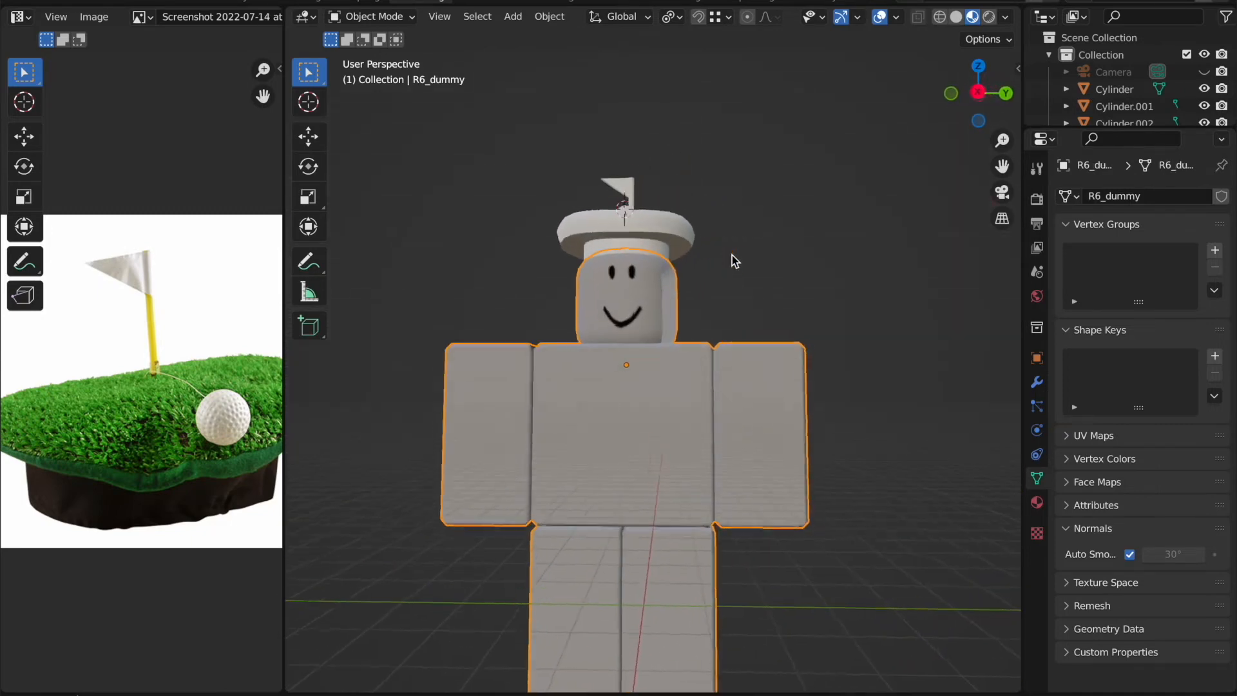
{"action": "scroll", "coordinate": [732, 256], "scroll_direction": "right", "scroll_amount": 5}
{"action": "scroll", "coordinate": [733, 256], "scroll_direction": "right", "scroll_amount": 5}
{"action": "scroll", "coordinate": [732, 255], "scroll_direction": "left", "scroll_amount": 5}
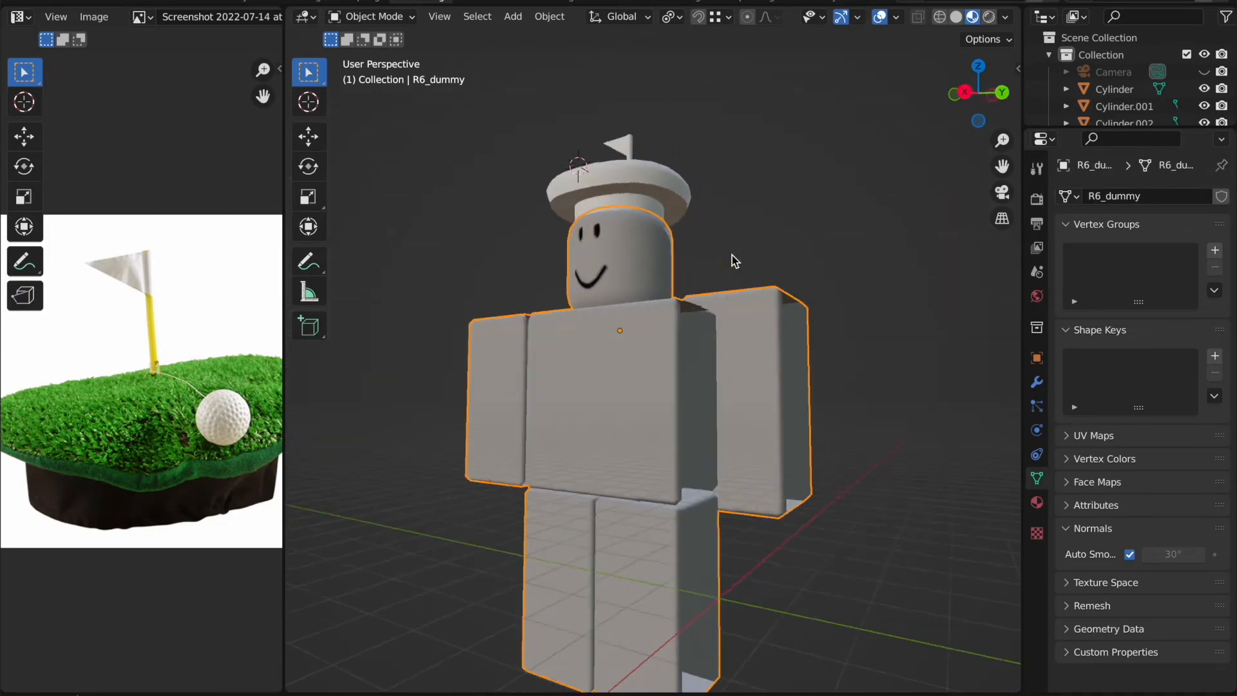
{"action": "scroll", "coordinate": [732, 255], "scroll_direction": "right", "scroll_amount": 8}
{"action": "scroll", "coordinate": [732, 255], "scroll_direction": "left", "scroll_amount": 8}
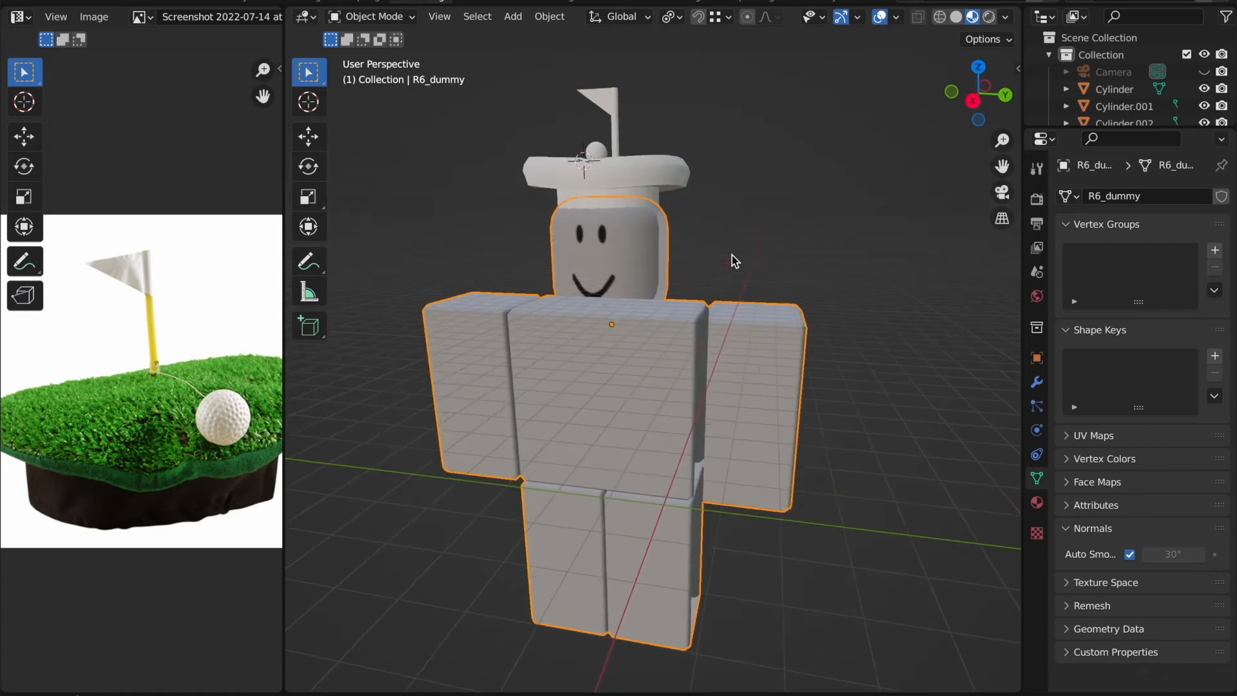
Step: Change the blend mode in the R6 dummy's material settings so the body renders solid instead of see-through
{"action": "left_click", "coordinate": [1033, 498]}
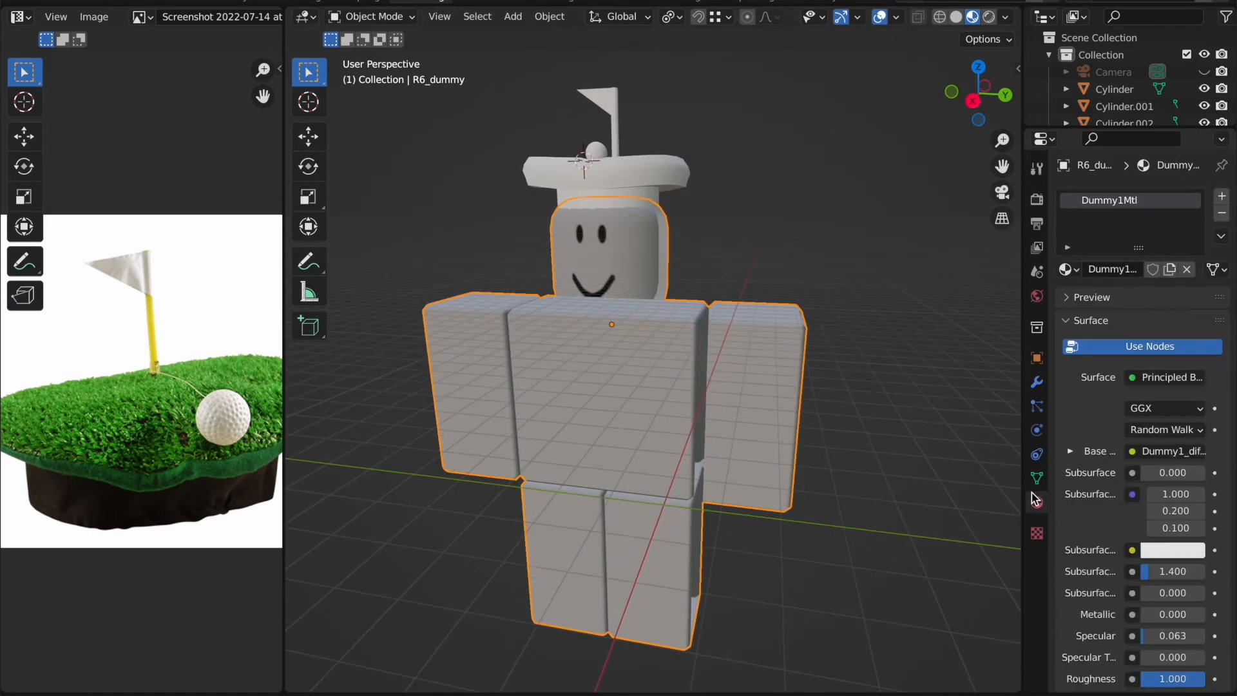
{"action": "scroll", "coordinate": [1092, 435], "scroll_direction": "down", "scroll_amount": 1}
{"action": "scroll", "coordinate": [1091, 435], "scroll_direction": "down", "scroll_amount": 15}
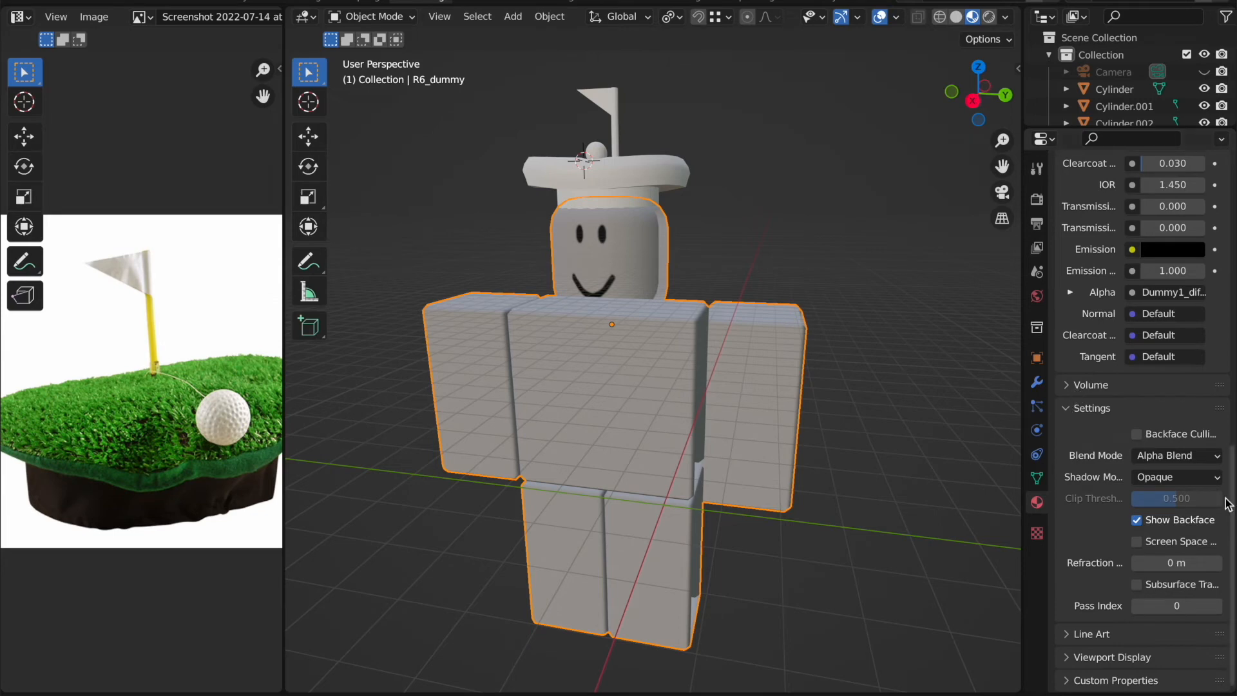
{"action": "left_click", "coordinate": [1151, 455]}
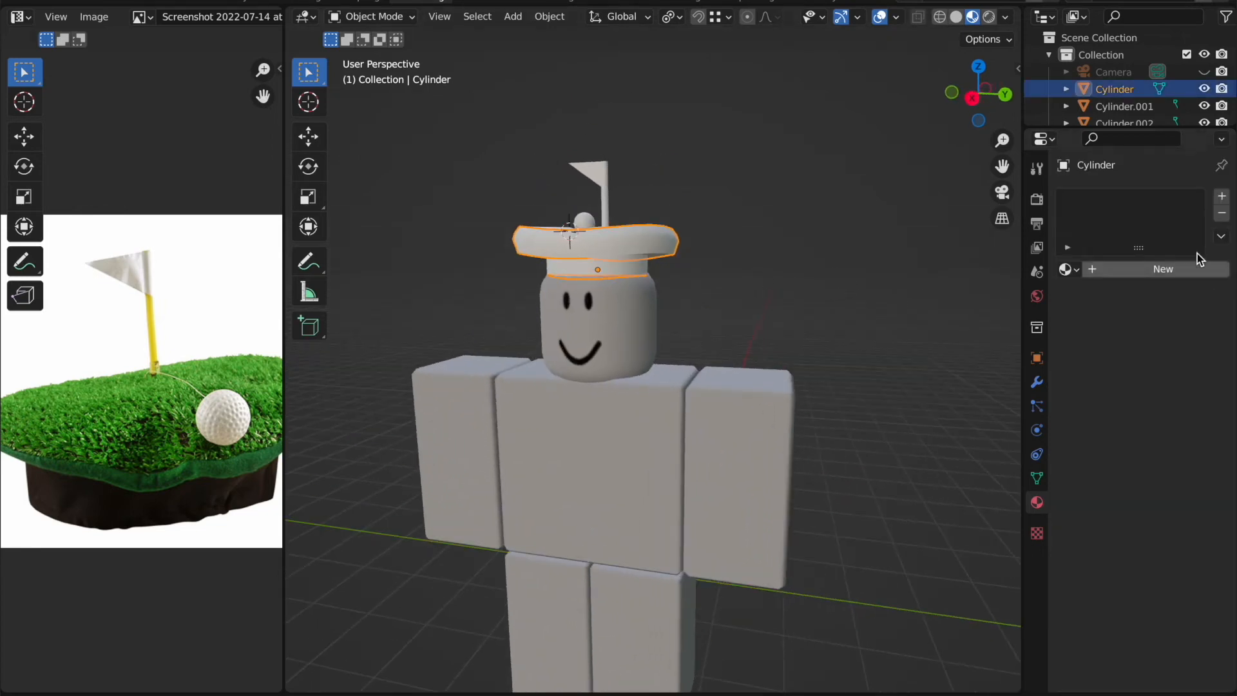
Step: Give the hat's brim a new material with the grass reference screenshot as the Base Color image texture
{"action": "left_click", "coordinate": [1163, 270]}
{"action": "left_click", "coordinate": [1133, 452]}
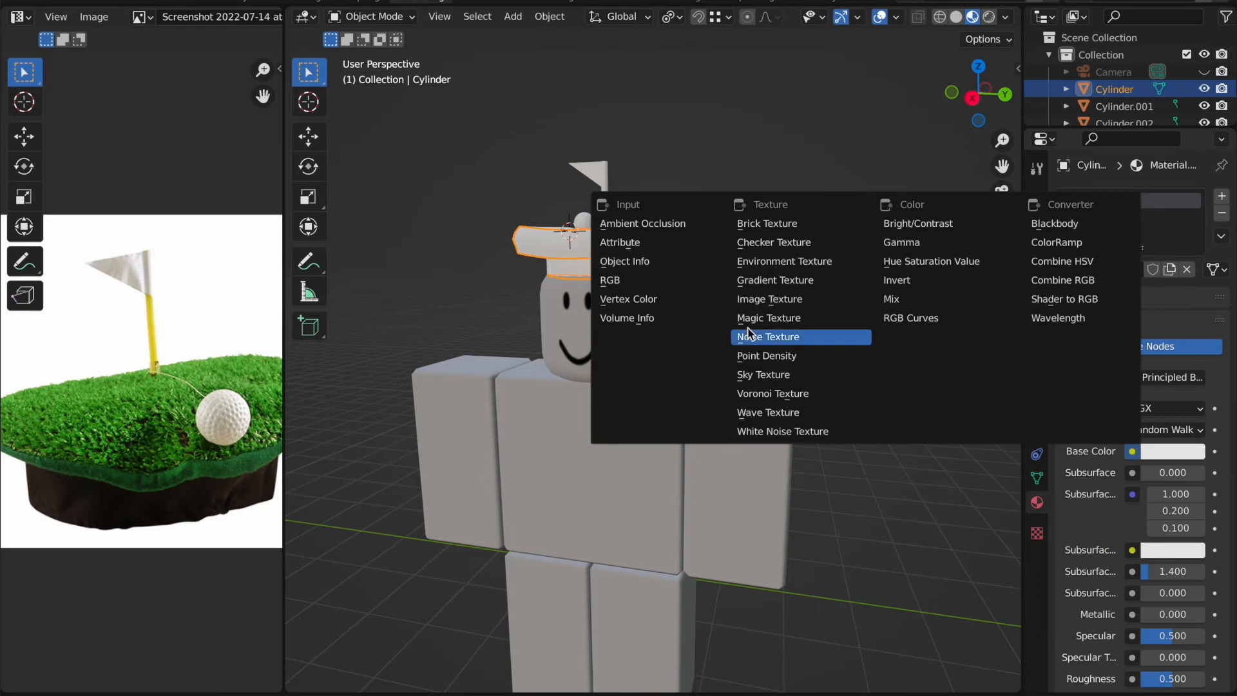
{"action": "left_click", "coordinate": [769, 299]}
{"action": "left_click", "coordinate": [1107, 471]}
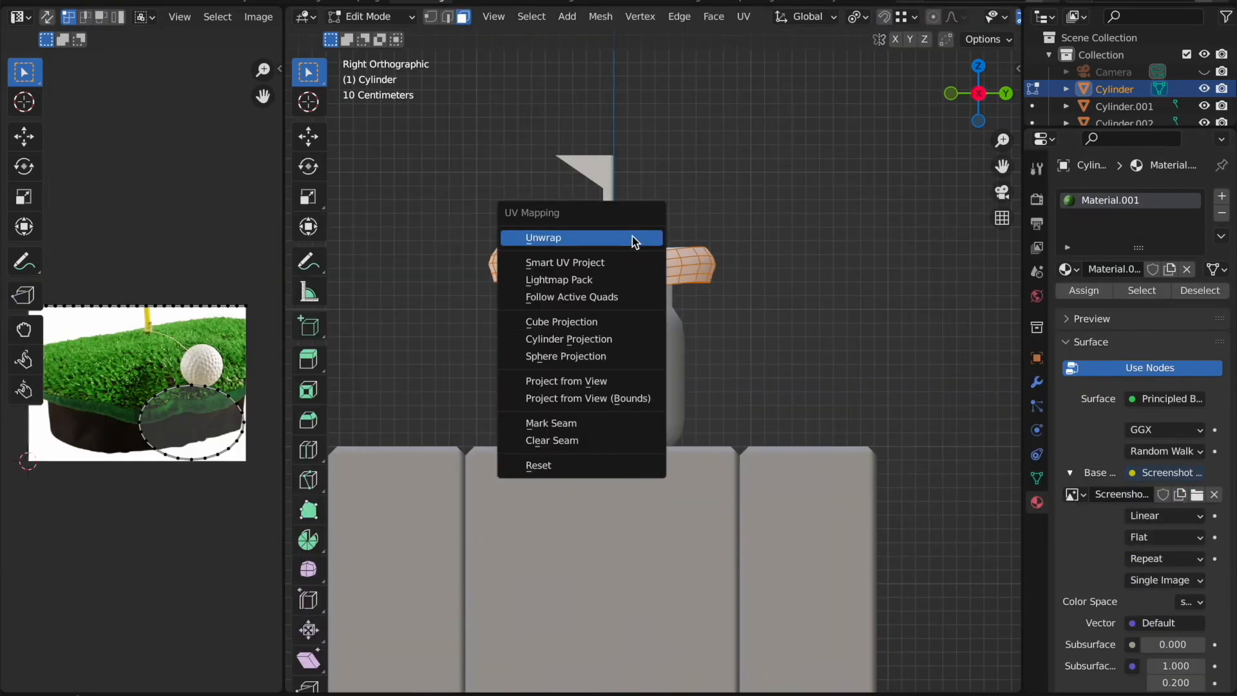
Step: Project the brim's UVs from the right view and scale the whole island down over the grass image
{"action": "left_click", "coordinate": [599, 381]}
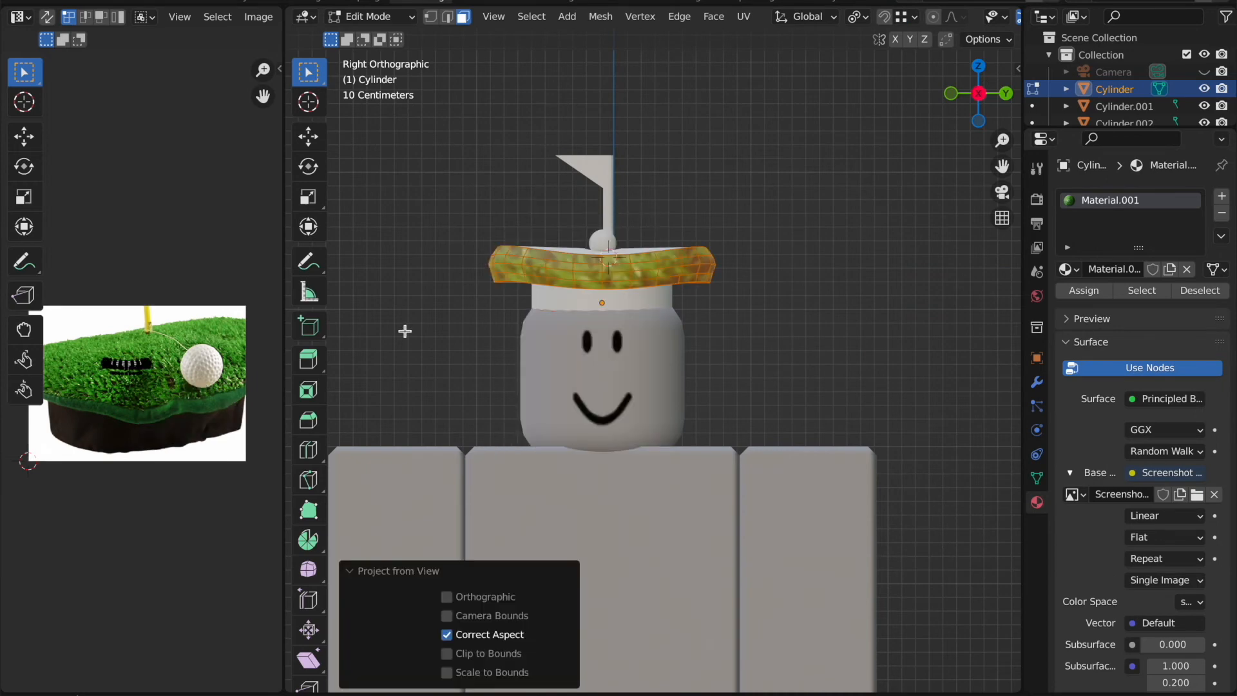
{"action": "scroll", "coordinate": [234, 313], "scroll_direction": "up", "scroll_amount": 3}
{"action": "key", "text": "a"}
{"action": "key", "text": "s"}
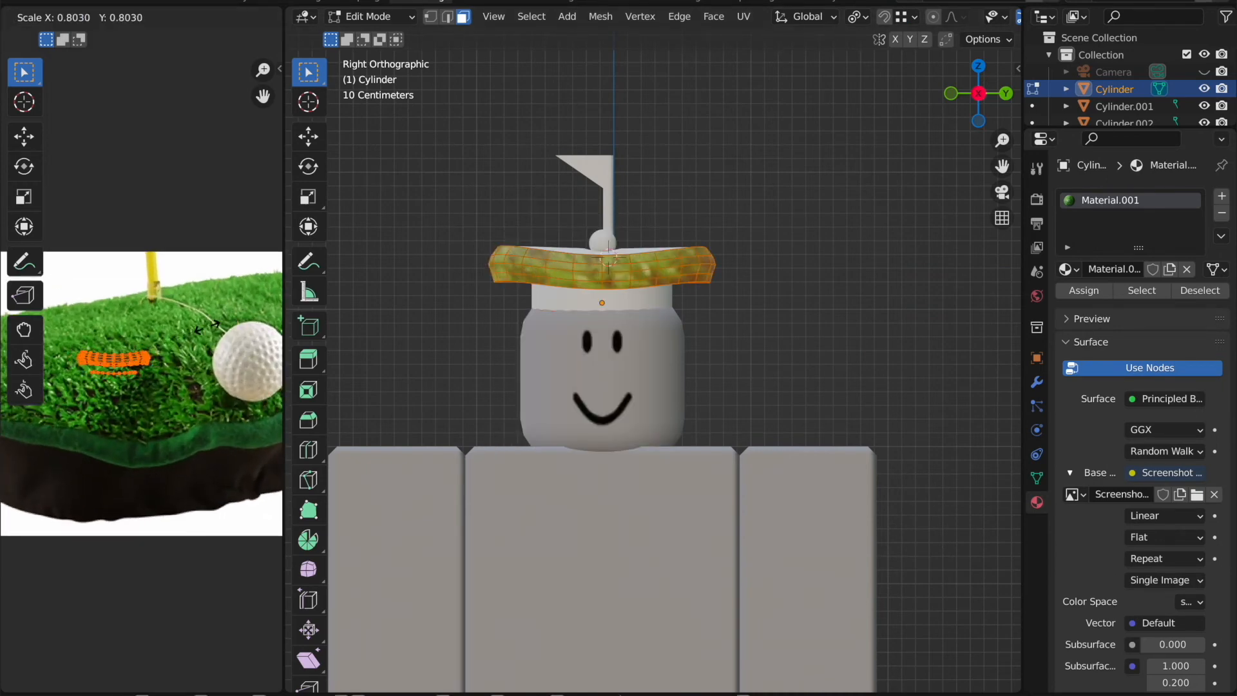
{"action": "left_click", "coordinate": [172, 334]}
Step: Move the brim's UVs onto the dark green edge of the grass and shrink them to a tiny spot
{"action": "key", "text": "g"}
{"action": "left_click", "coordinate": [206, 426]}
{"action": "key", "text": "s"}
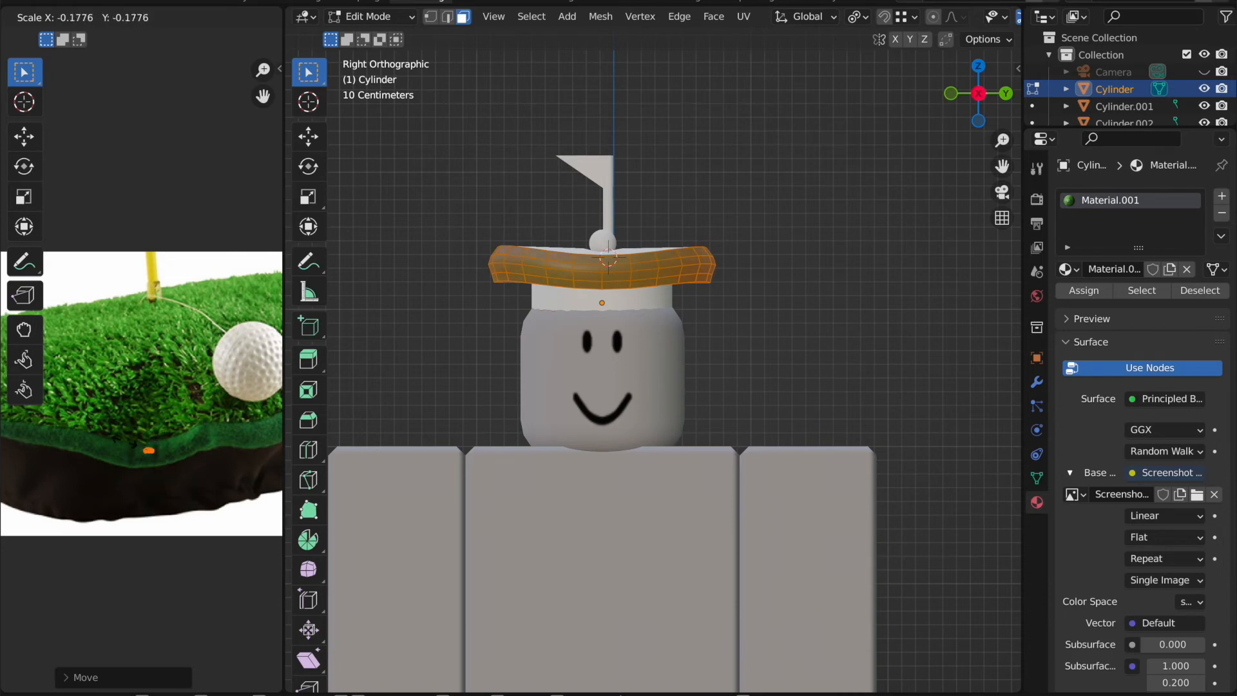
{"action": "left_click", "coordinate": [151, 455]}
{"action": "key", "text": "s"}
{"action": "left_click", "coordinate": [155, 436]}
{"action": "key", "text": "Tab"}
{"action": "left_click", "coordinate": [668, 162]}
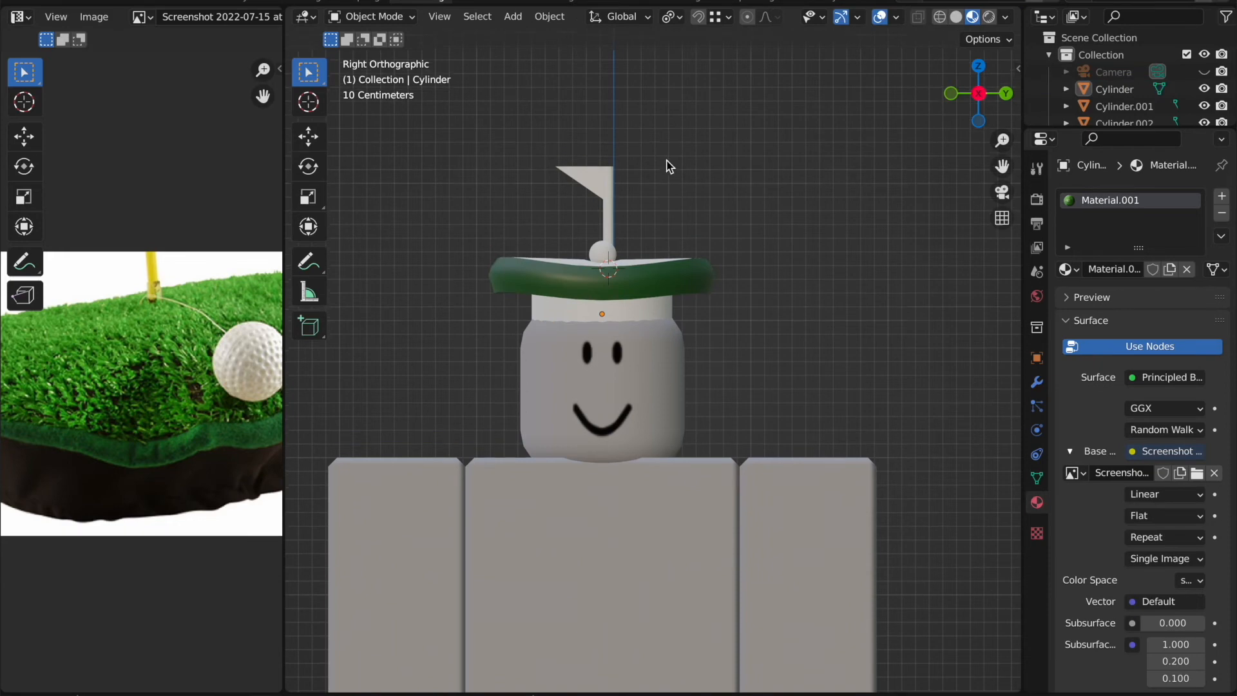
Step: Select the hat's flat top surface and give it a new material
{"action": "scroll", "coordinate": [668, 166], "scroll_direction": "up", "scroll_amount": 5}
{"action": "left_click", "coordinate": [694, 317]}
{"action": "key", "text": "Tab"}
{"action": "scroll", "coordinate": [693, 318], "scroll_direction": "right", "scroll_amount": 2}
{"action": "scroll", "coordinate": [693, 318], "scroll_direction": "down", "scroll_amount": 1}
{"action": "key", "text": "Tab"}
{"action": "key", "text": "Tab"}
{"action": "scroll", "coordinate": [693, 317], "scroll_direction": "up", "scroll_amount": 1}
{"action": "key", "text": "Tab"}
{"action": "left_click", "coordinate": [1139, 268]}
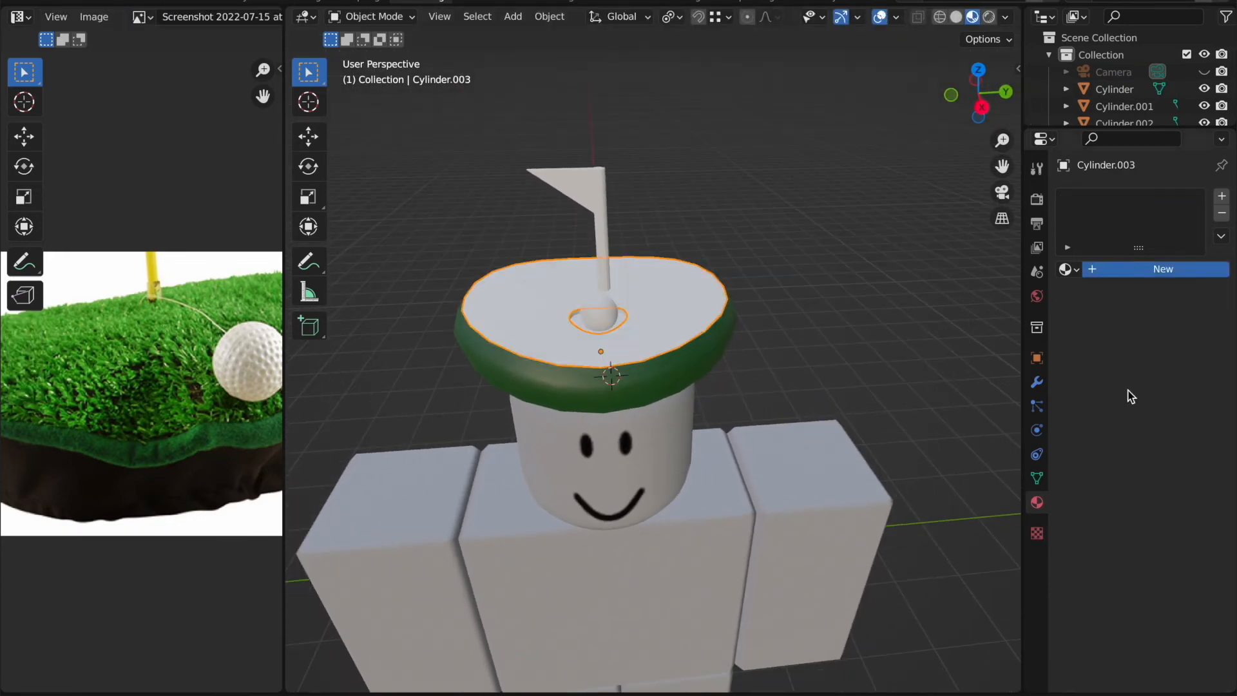
Step: Use an image texture with Screenshot 2022-07-15 at 08.37.51 as the top surface's Base Color
{"action": "left_click", "coordinate": [1130, 449]}
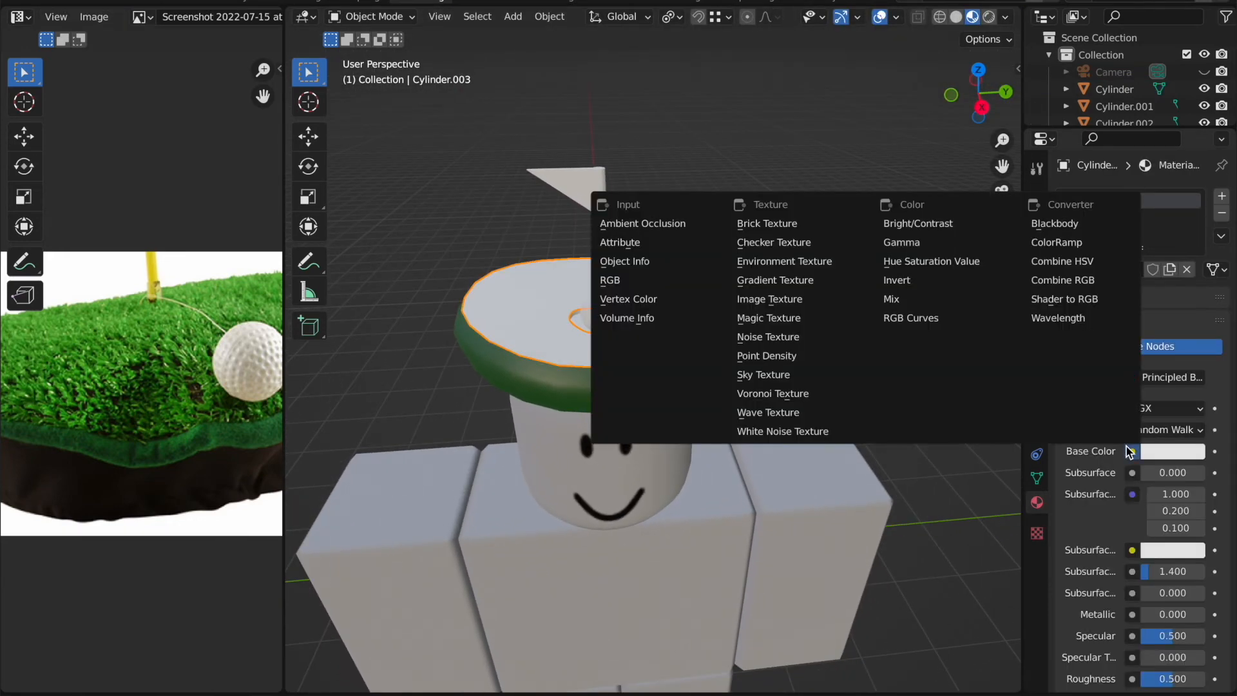
{"action": "left_click", "coordinate": [826, 301]}
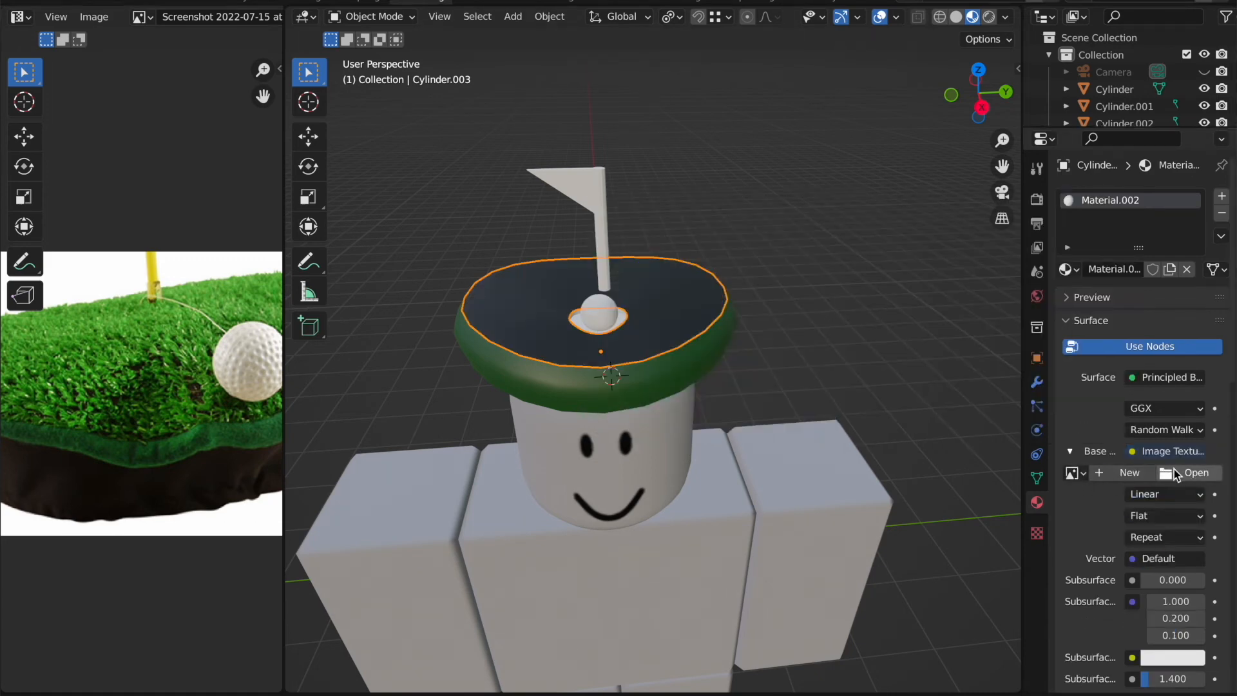
{"action": "left_click", "coordinate": [1074, 473]}
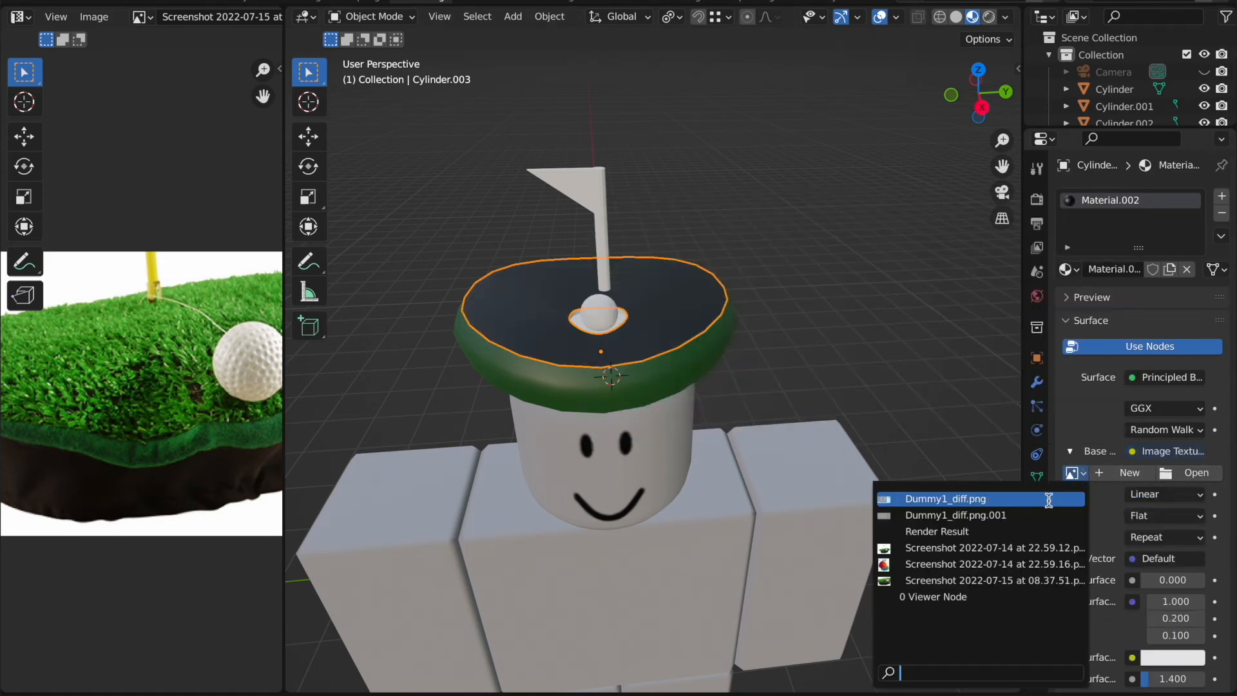
{"action": "left_click", "coordinate": [940, 581]}
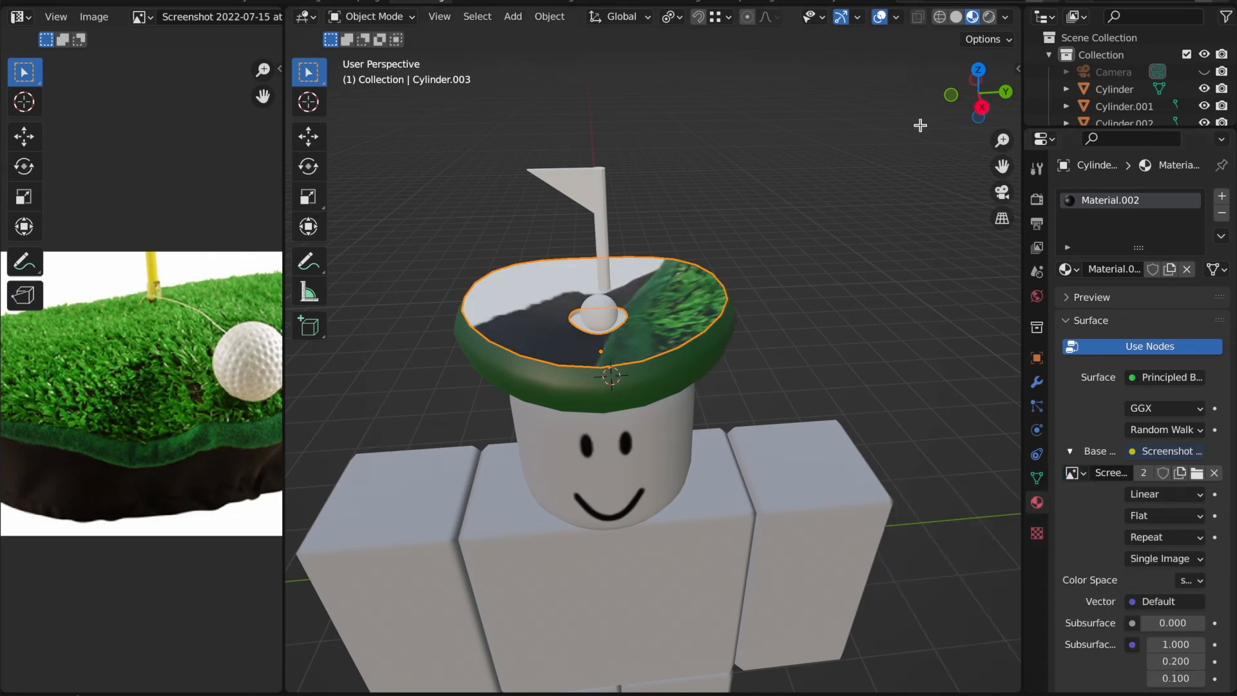
Step: Project the top surface's UVs from the right view and scale them down to a small patch
{"action": "key", "text": "Tab"}
{"action": "key", "text": "KP_3"}
{"action": "key", "text": "u"}
{"action": "left_click", "coordinate": [714, 172]}
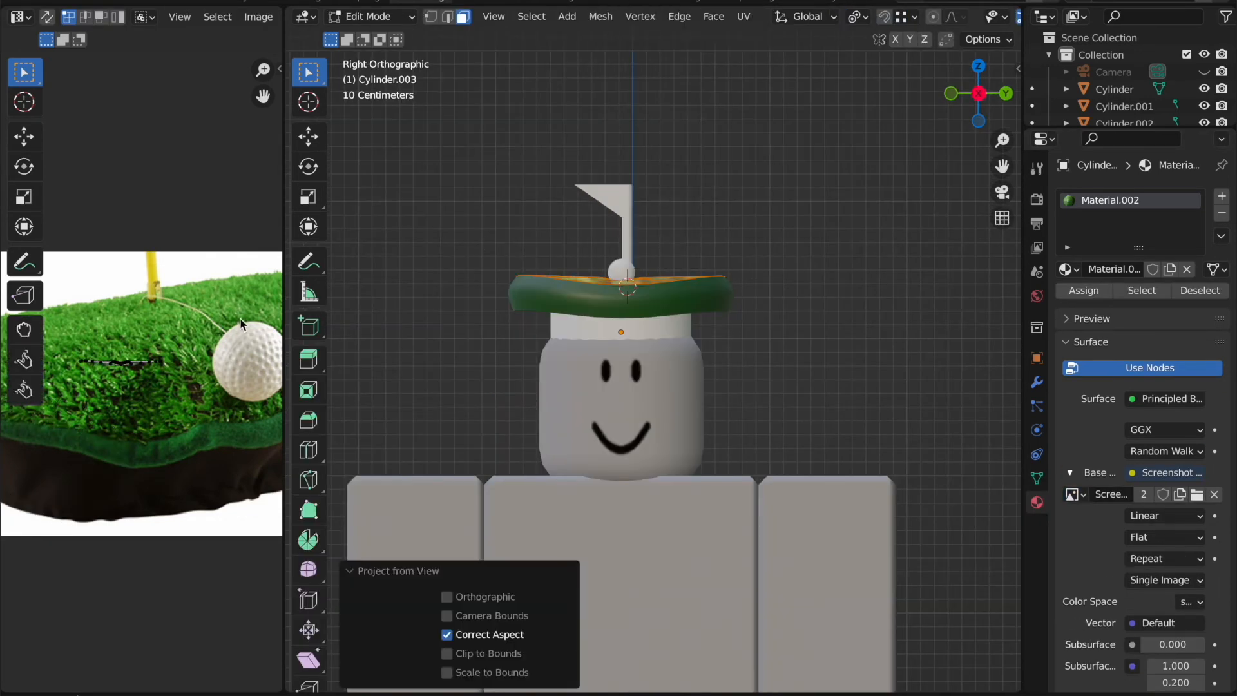
{"action": "key", "text": "a"}
{"action": "key", "text": "s"}
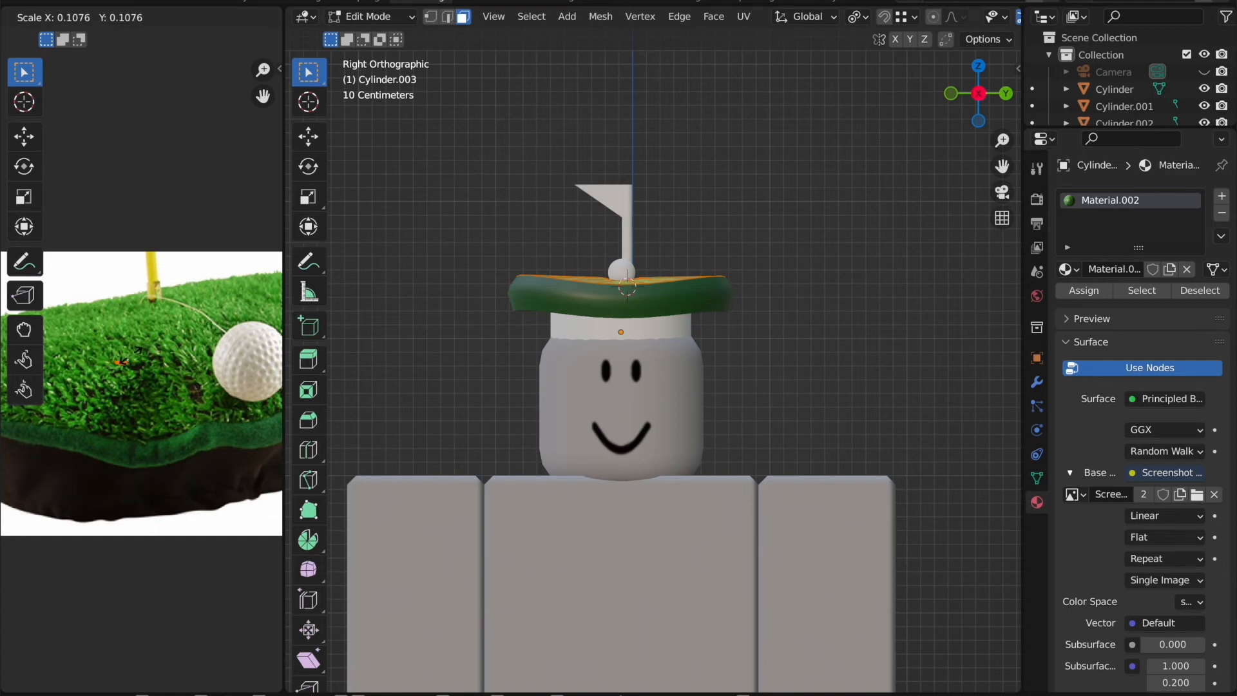
{"action": "left_click", "coordinate": [121, 367]}
Step: Move the top surface's UVs onto the light green grass and shrink them to a single spot of colour
{"action": "key", "text": "g"}
{"action": "left_click", "coordinate": [206, 289]}
{"action": "key", "text": "s"}
{"action": "left_click", "coordinate": [152, 335]}
{"action": "key", "text": "Tab"}
{"action": "middle_click_drag", "start_coordinate": [635, 258], "coordinate": [674, 206]}
{"action": "scroll", "coordinate": [674, 206], "scroll_direction": "down", "scroll_amount": 5}
Step: Give the band under the brim a new material with Screenshot 2022-07-15 at 08.37.51 as its Base Color image texture
{"action": "left_click", "coordinate": [636, 315]}
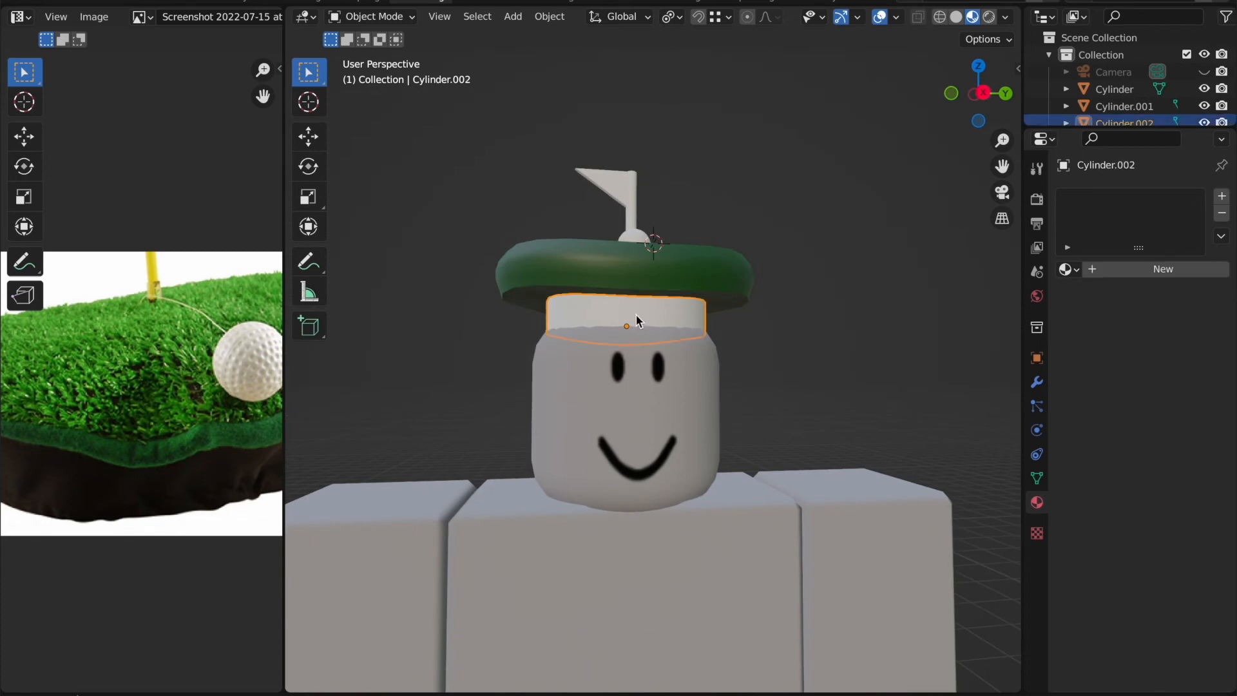
{"action": "scroll", "coordinate": [636, 315], "scroll_direction": "up", "scroll_amount": 1}
{"action": "left_click", "coordinate": [1138, 270]}
{"action": "left_click", "coordinate": [1133, 473]}
{"action": "left_click", "coordinate": [1132, 451]}
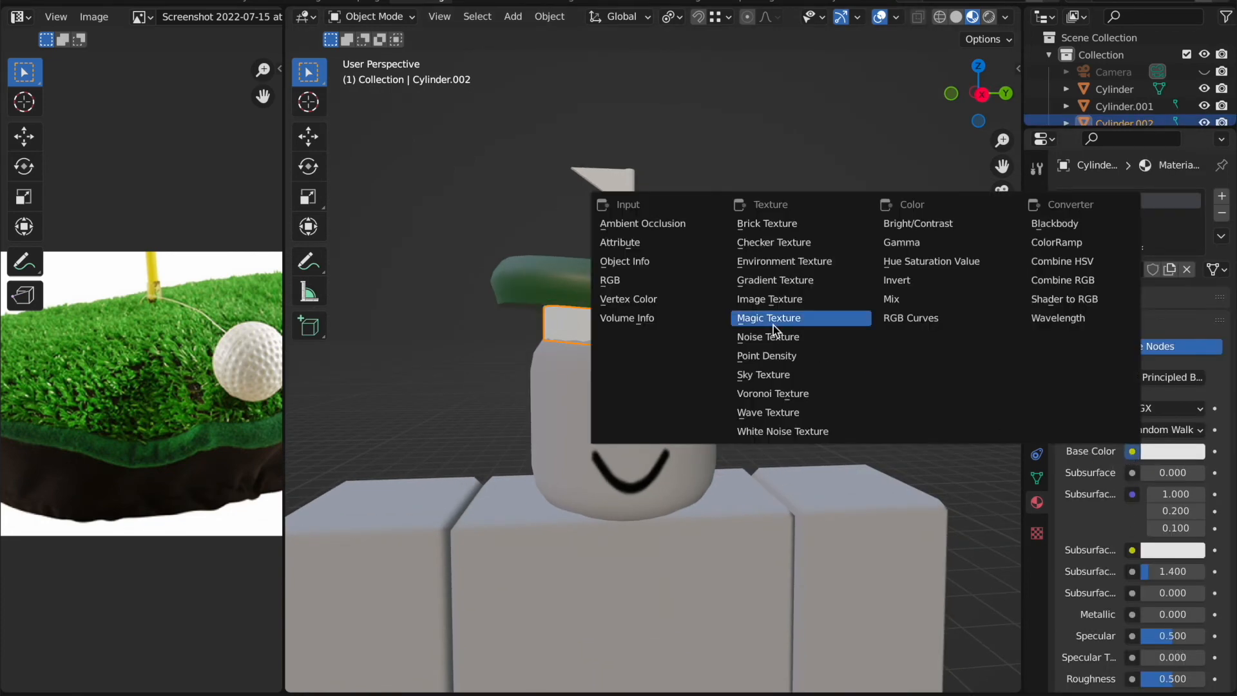
{"action": "left_click", "coordinate": [798, 304]}
{"action": "left_click", "coordinate": [1073, 474]}
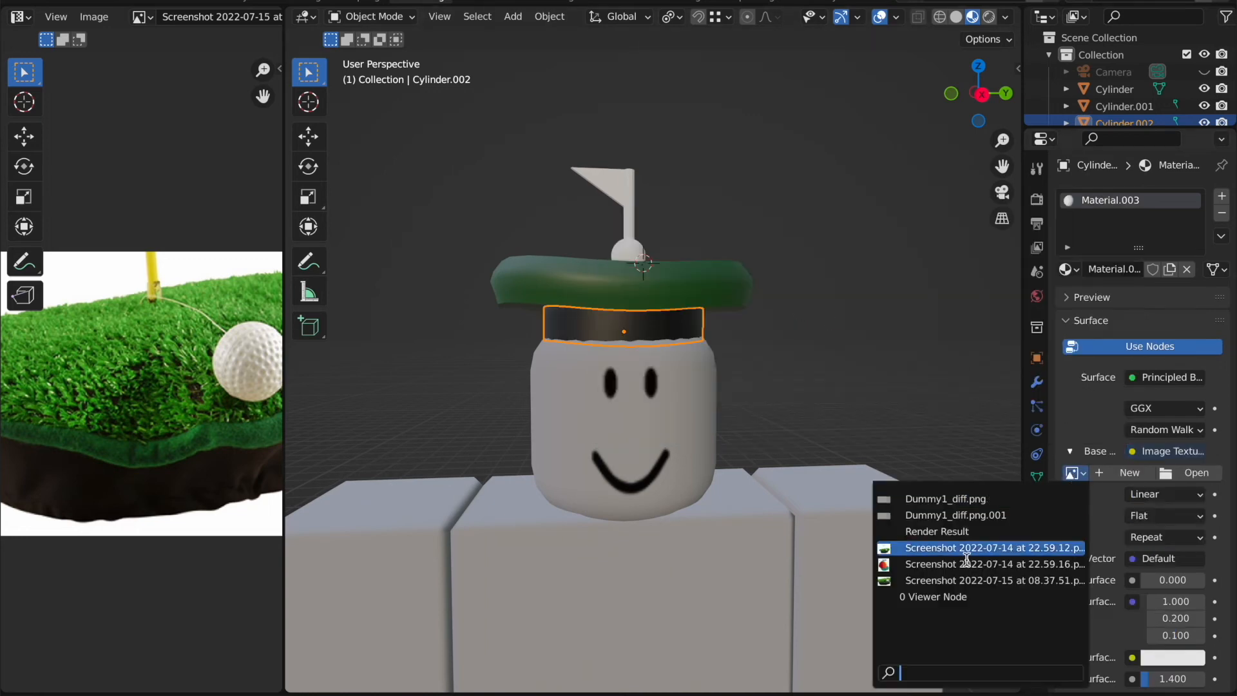
{"action": "left_click", "coordinate": [948, 581]}
Step: Select all of the band's faces from the right view and scale their UVs down over the grass image
{"action": "left_click", "coordinate": [982, 97]}
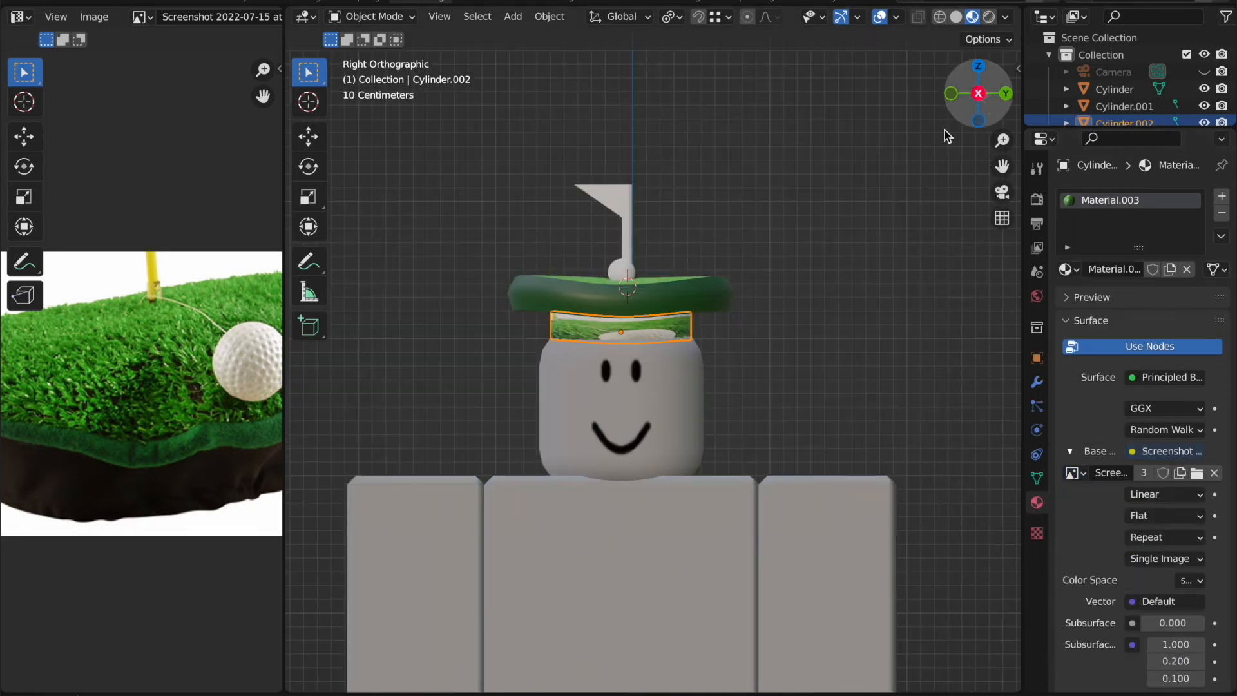
{"action": "key", "text": "Tab"}
{"action": "key", "text": "a"}
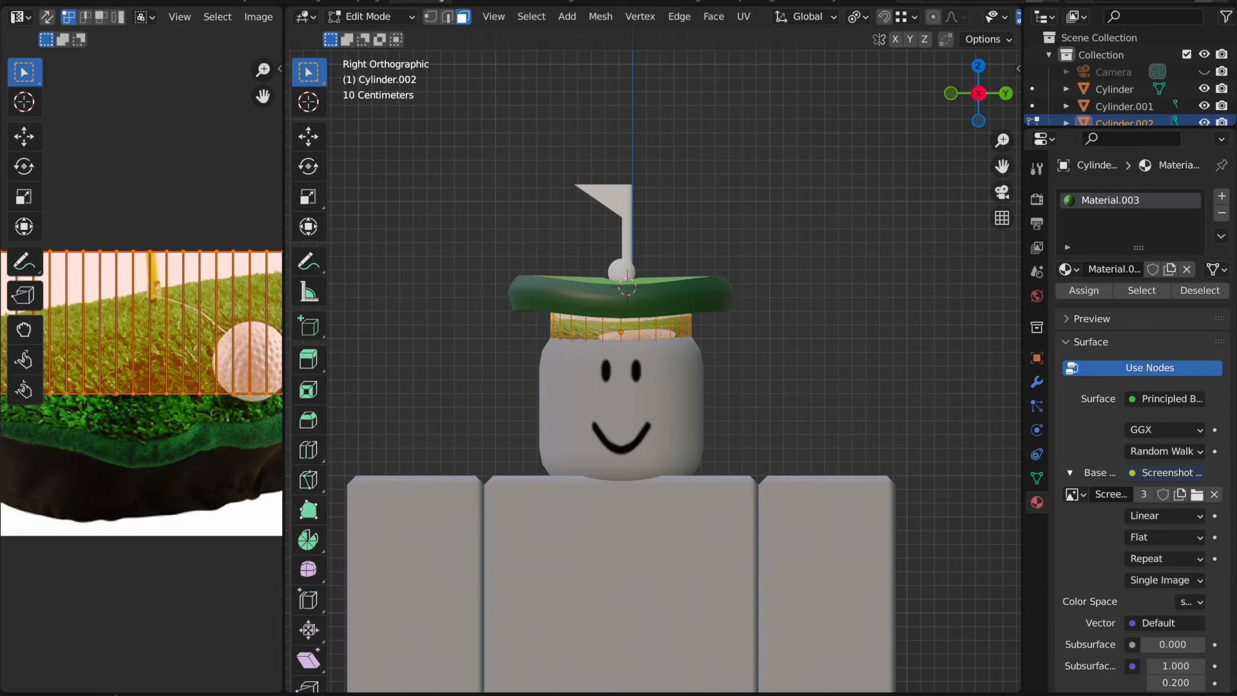
{"action": "key", "text": "s"}
{"action": "left_click", "coordinate": [137, 308]}
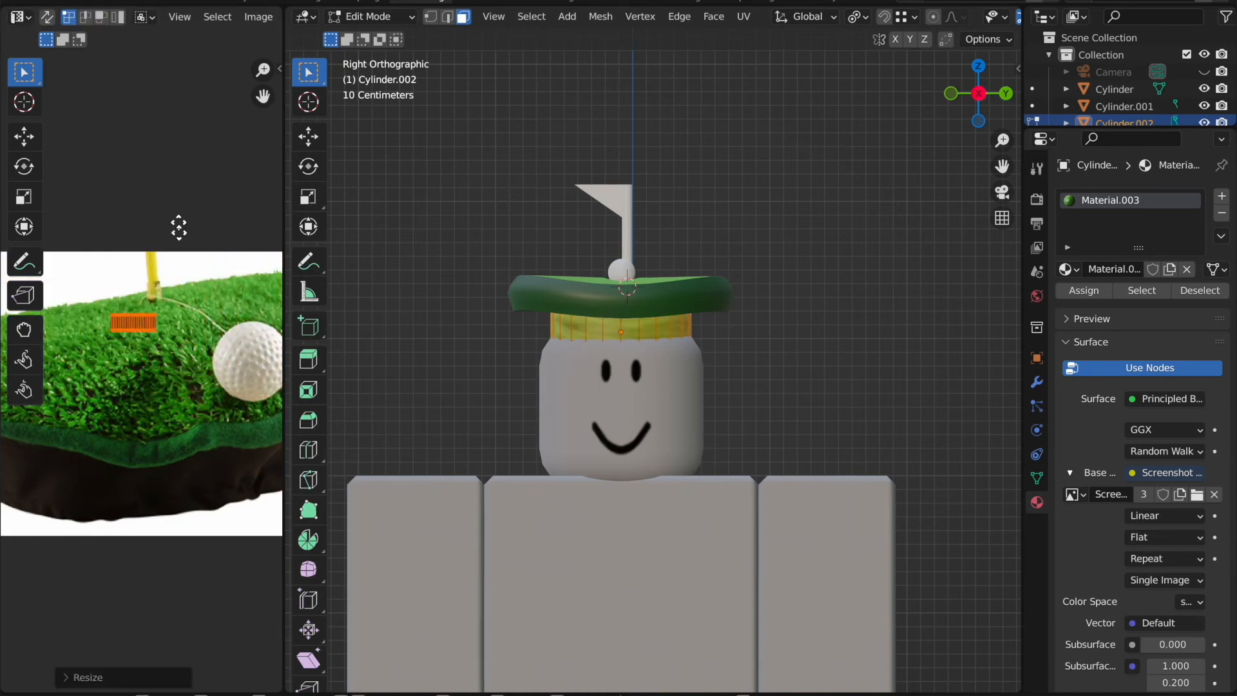
Step: Move the band's UVs onto the dark brown soil in the image and shrink them to a tiny spot
{"action": "key", "text": "g"}
{"action": "left_click", "coordinate": [171, 382]}
{"action": "key", "text": "s"}
{"action": "left_click", "coordinate": [173, 341]}
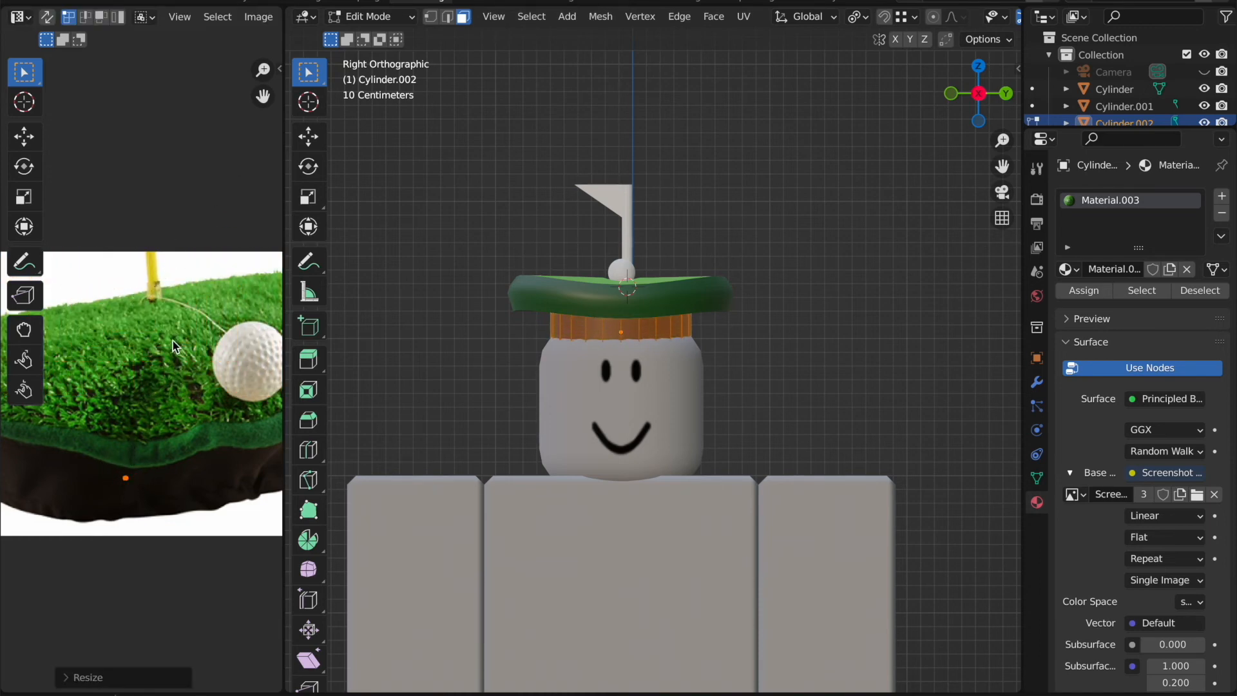
{"action": "key", "text": "Tab"}
{"action": "middle_click_drag", "start_coordinate": [630, 207], "coordinate": [652, 176]}
{"action": "scroll", "coordinate": [652, 176], "scroll_direction": "up", "scroll_amount": 2}
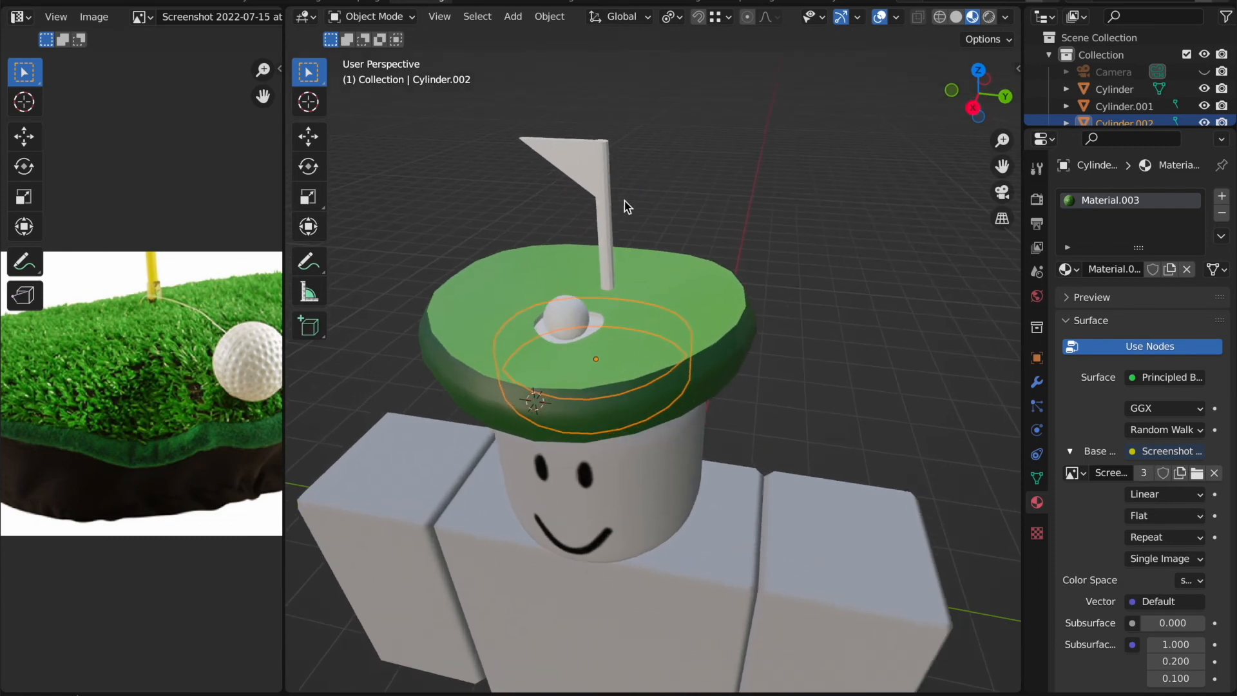
Step: Give the golf ball and the hole's separated face loop each a new material
{"action": "left_click", "coordinate": [577, 311]}
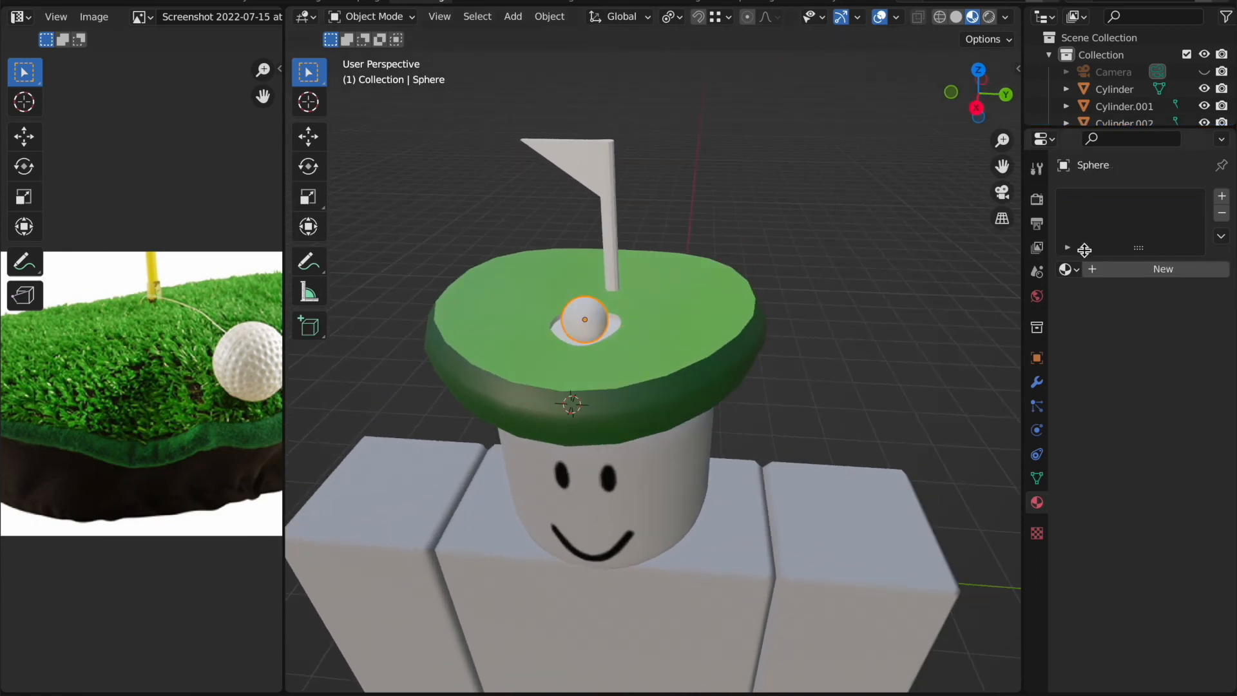
{"action": "left_click", "coordinate": [1102, 270]}
{"action": "left_click", "coordinate": [599, 331]}
{"action": "middle_click_drag", "start_coordinate": [600, 330], "coordinate": [612, 325]}
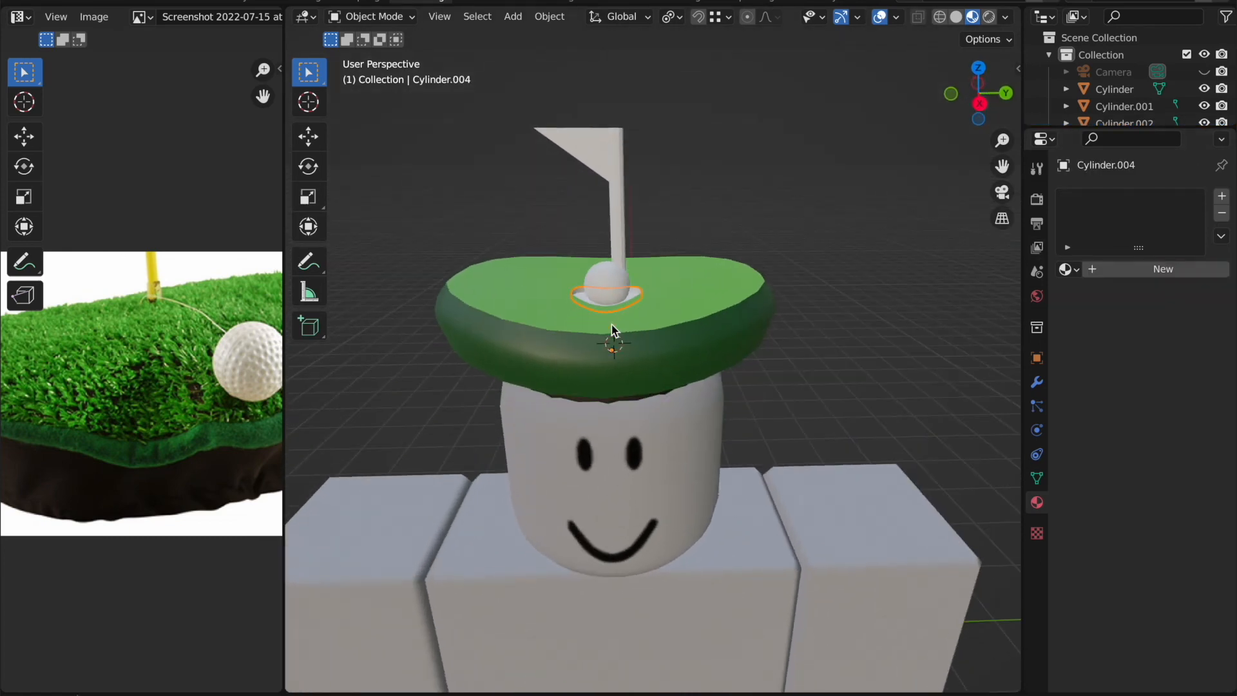
{"action": "middle_click_drag", "start_coordinate": [708, 307], "coordinate": [716, 316]}
{"action": "left_click", "coordinate": [1134, 269]}
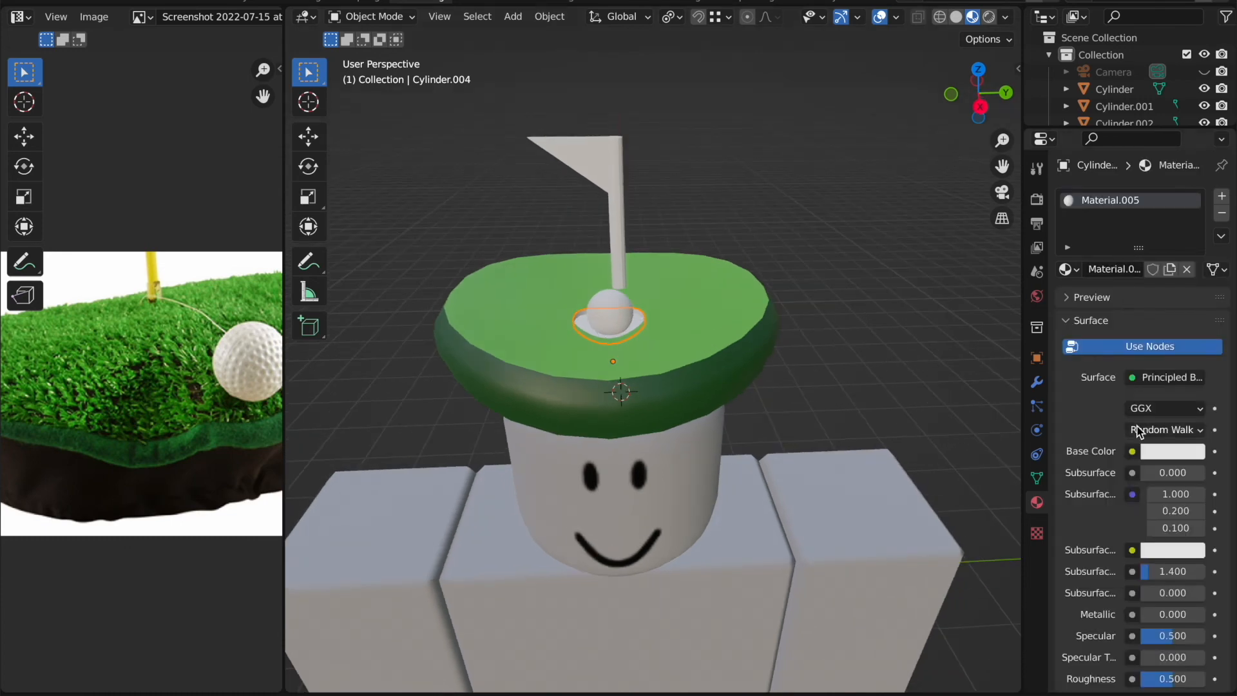
Step: Use an image texture with Screenshot 2022-07-15 at 08.37.51 as the Base Color of the hole's material
{"action": "left_click", "coordinate": [1132, 452]}
{"action": "left_click", "coordinate": [770, 299]}
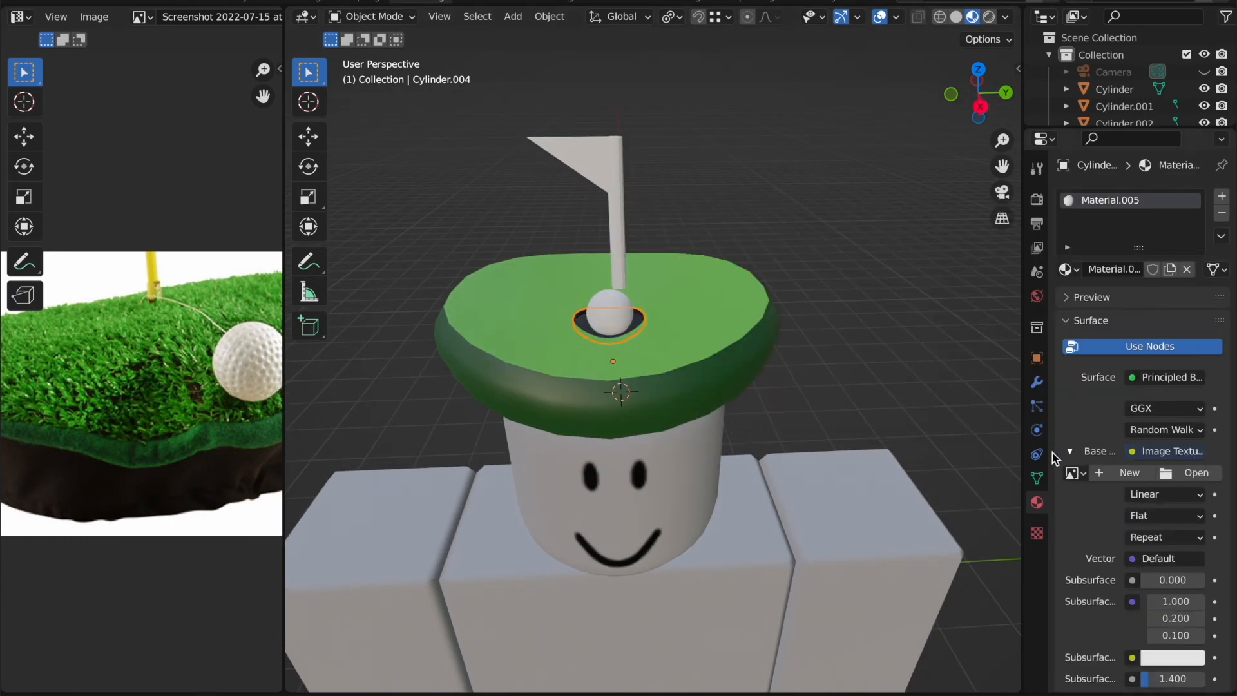
{"action": "left_click", "coordinate": [1074, 472]}
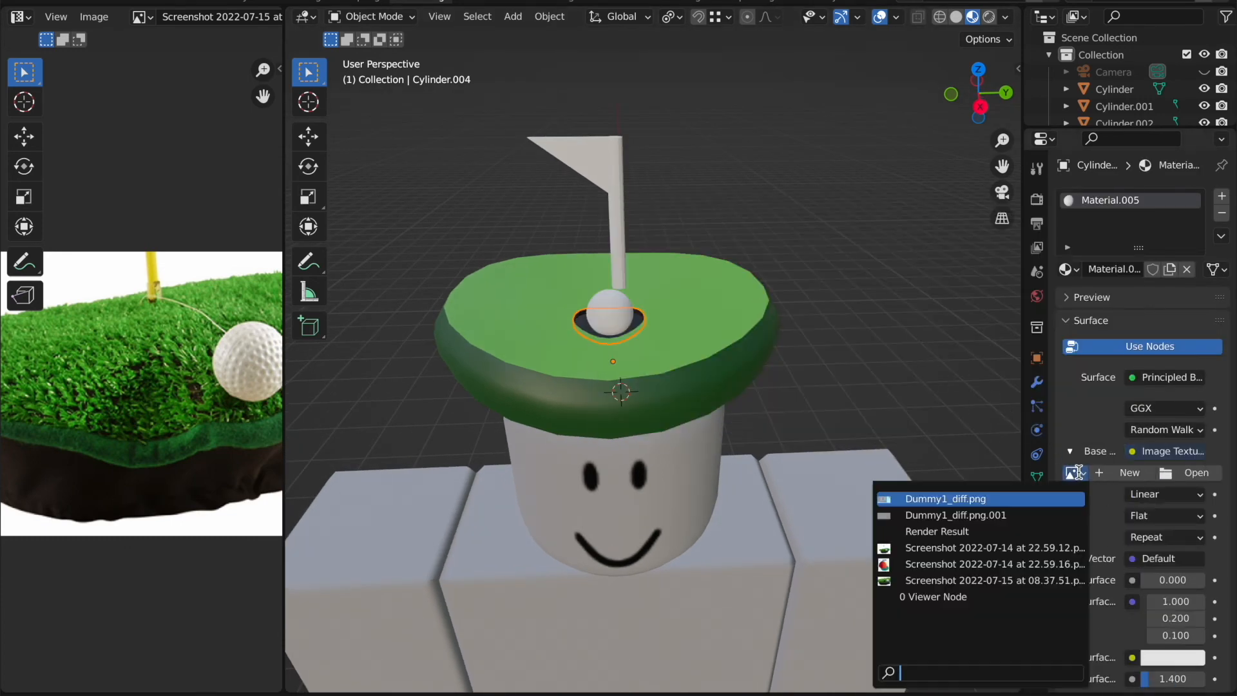
{"action": "left_click", "coordinate": [997, 581]}
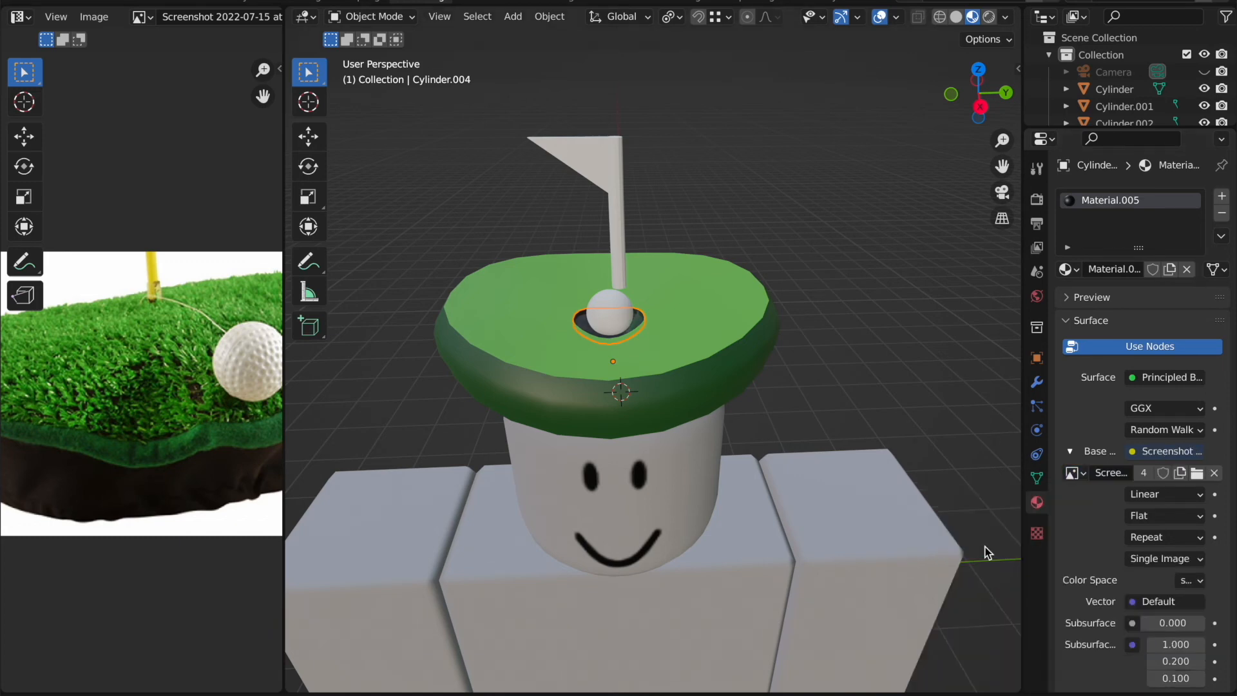
Step: Shrink the hole's UVs to a tiny spot and move them onto the dark green edge of the grass image
{"action": "left_click", "coordinate": [982, 111]}
{"action": "middle_click_drag", "start_coordinate": [618, 245], "coordinate": [754, 207]}
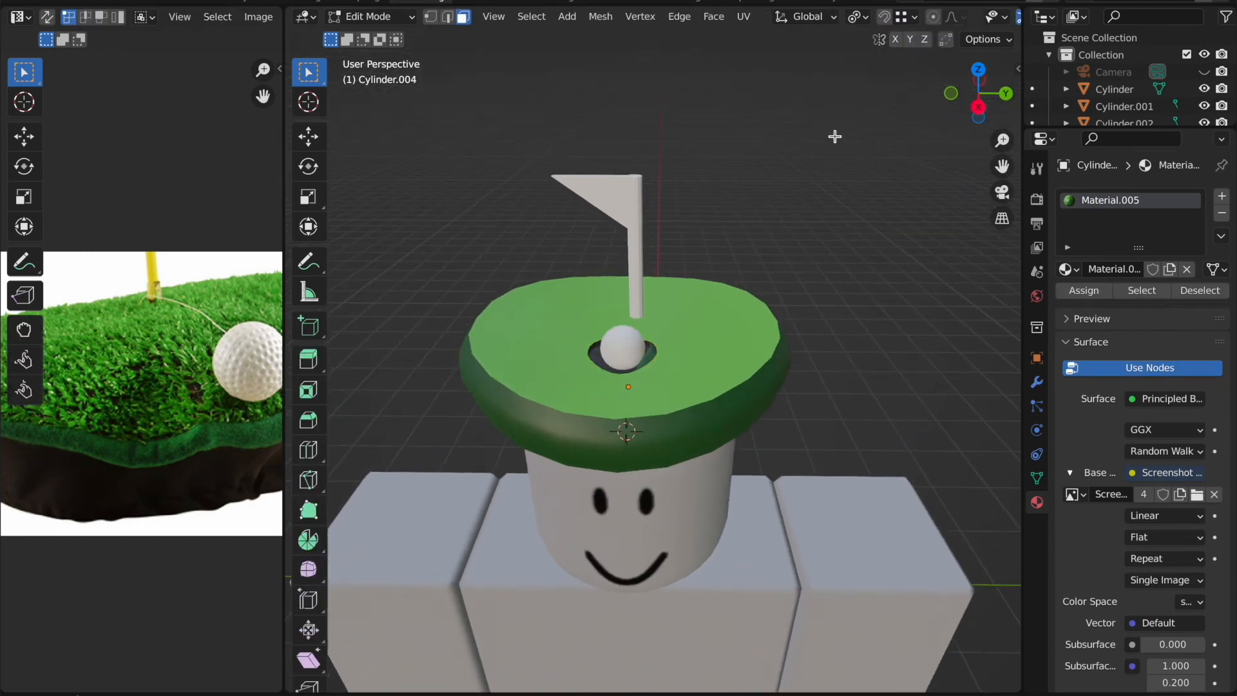
{"action": "left_click", "coordinate": [977, 107]}
{"action": "key", "text": "Tab"}
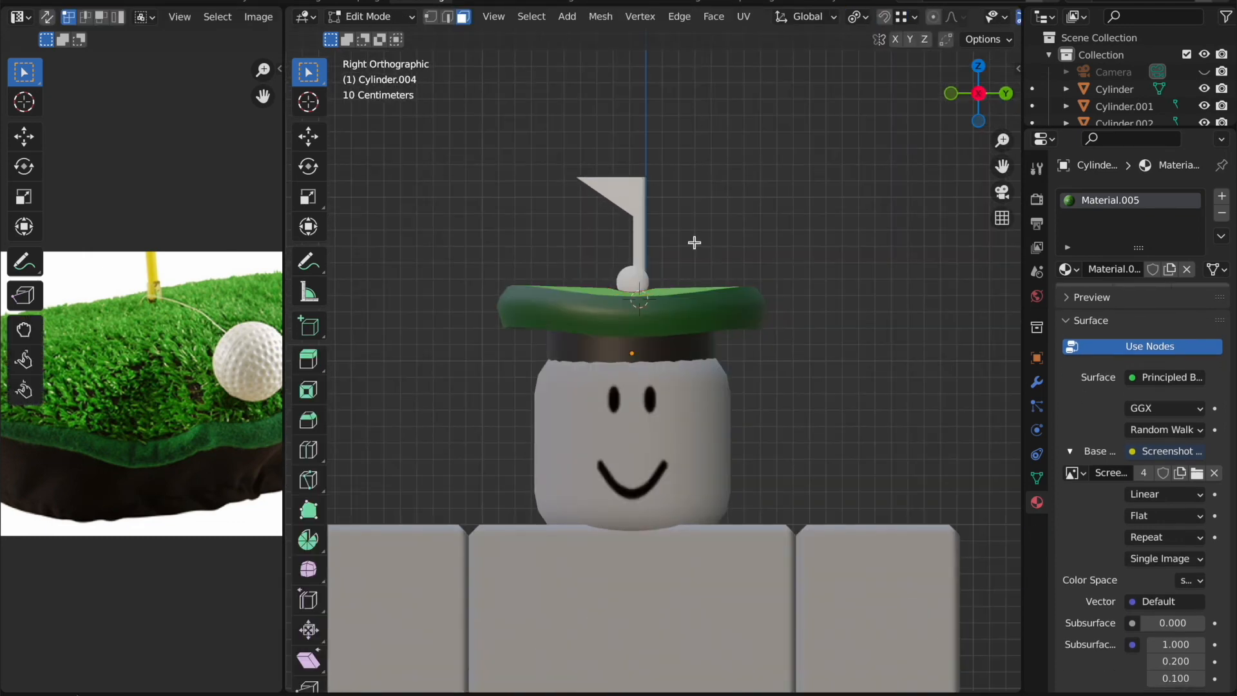
{"action": "key", "text": "s"}
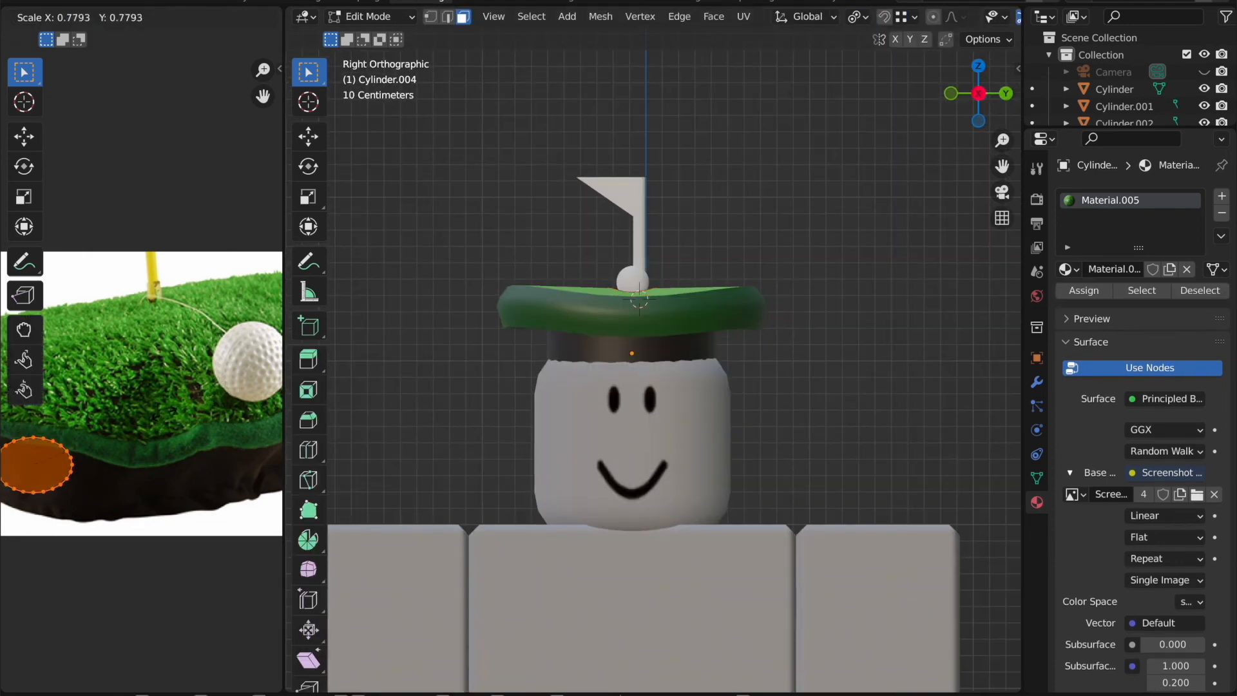
{"action": "left_click", "coordinate": [36, 469]}
{"action": "key", "text": "g"}
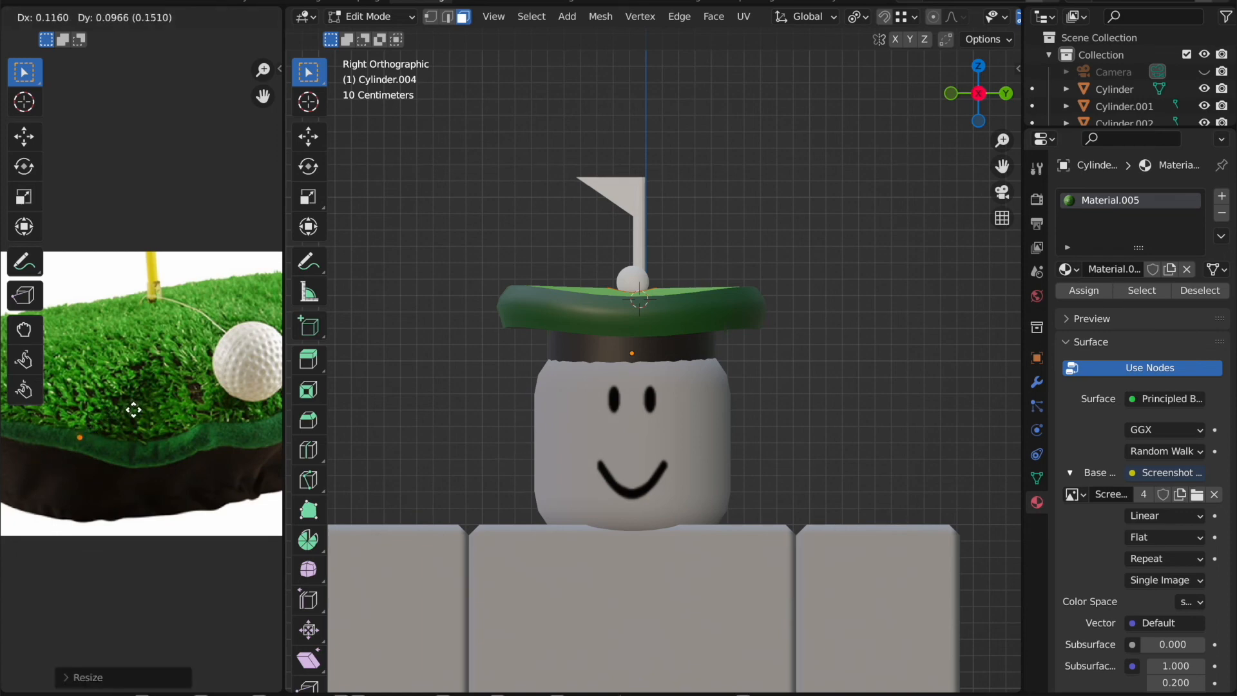
{"action": "left_click", "coordinate": [132, 420]}
{"action": "key", "text": "Tab"}
Step: Give the flag and the flagpole each a new material
{"action": "middle_click_drag", "start_coordinate": [644, 271], "coordinate": [667, 207]}
{"action": "left_click", "coordinate": [598, 181]}
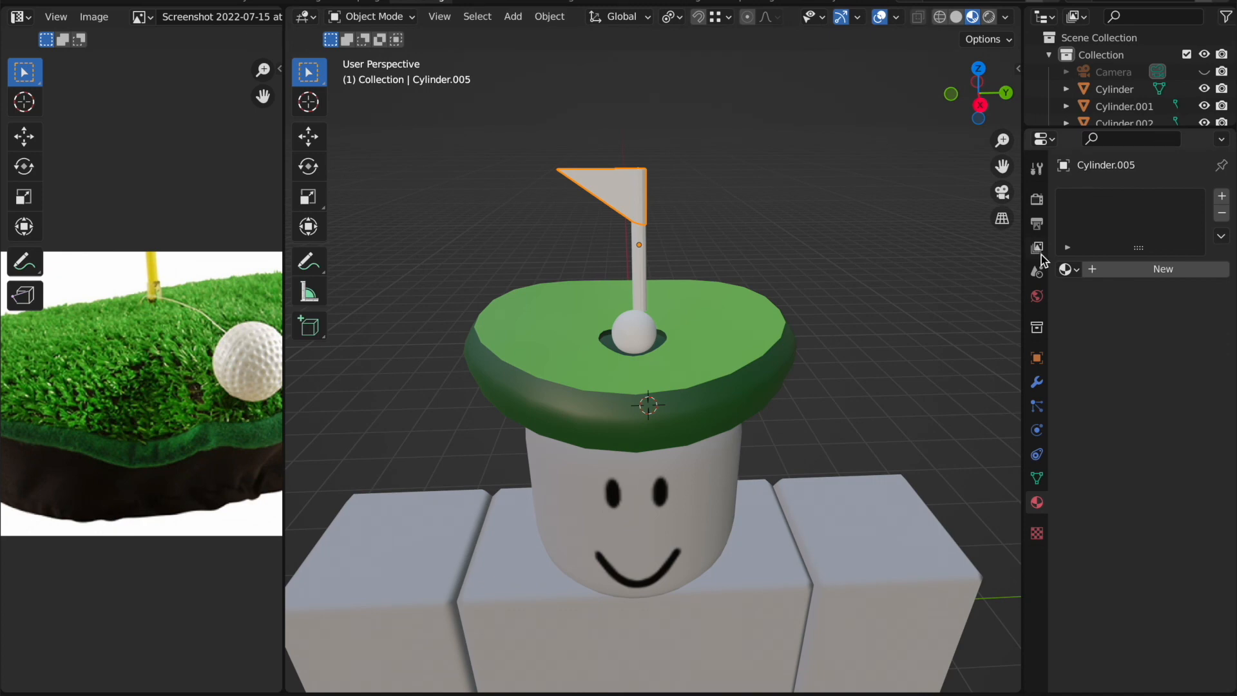
{"action": "left_click", "coordinate": [636, 238]}
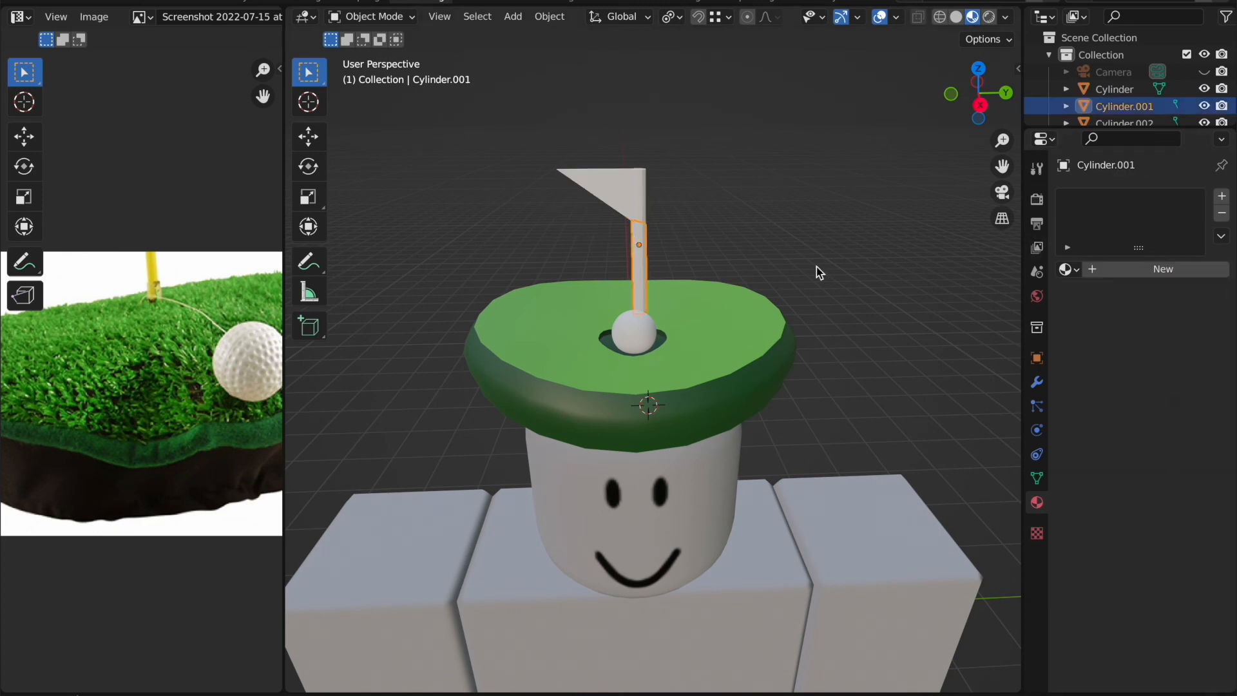
{"action": "left_click", "coordinate": [1148, 270]}
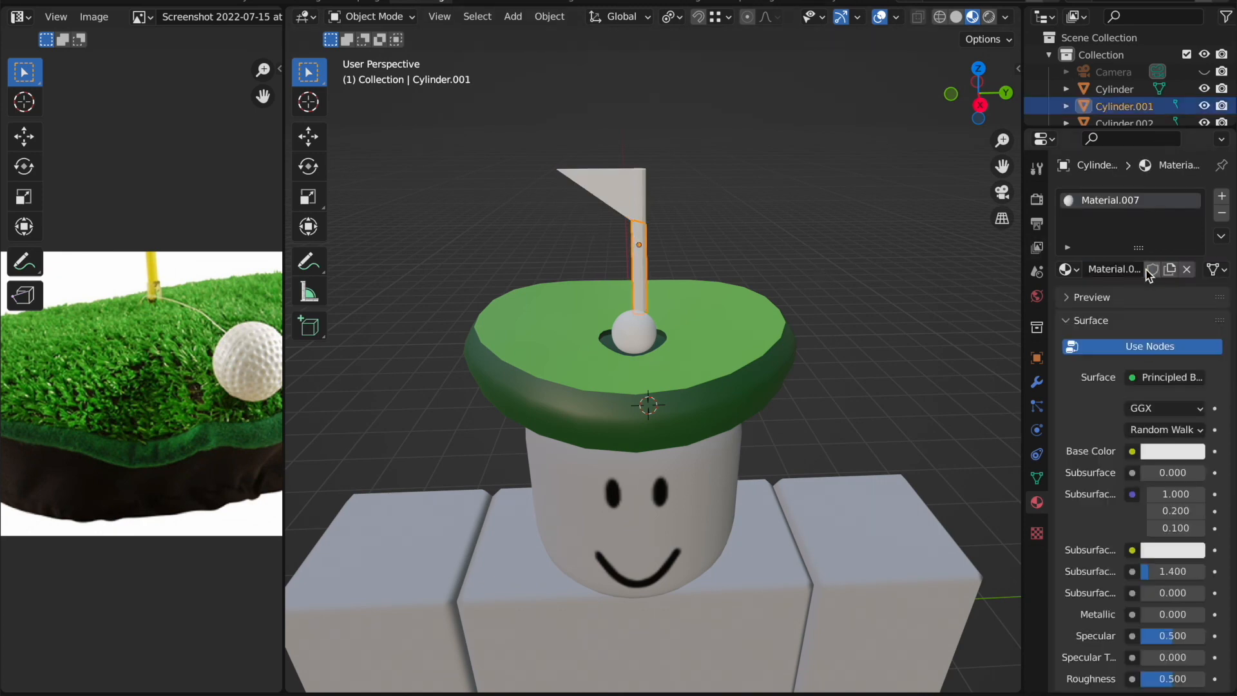
Step: Use an image texture with Screenshot 2022-07-15 at 08.37.51 as the Base Color of the flagpole's material
{"action": "left_click", "coordinate": [1132, 451]}
{"action": "left_click", "coordinate": [773, 279]}
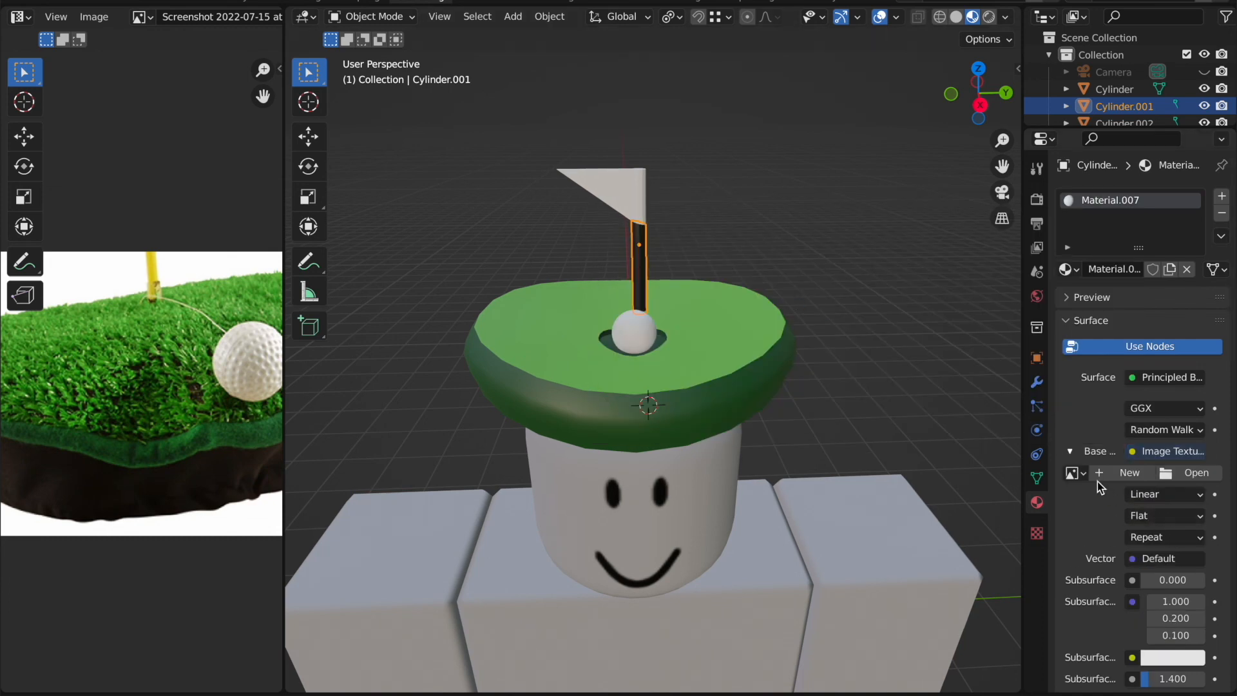
{"action": "left_click", "coordinate": [1072, 473]}
{"action": "left_click", "coordinate": [912, 574]}
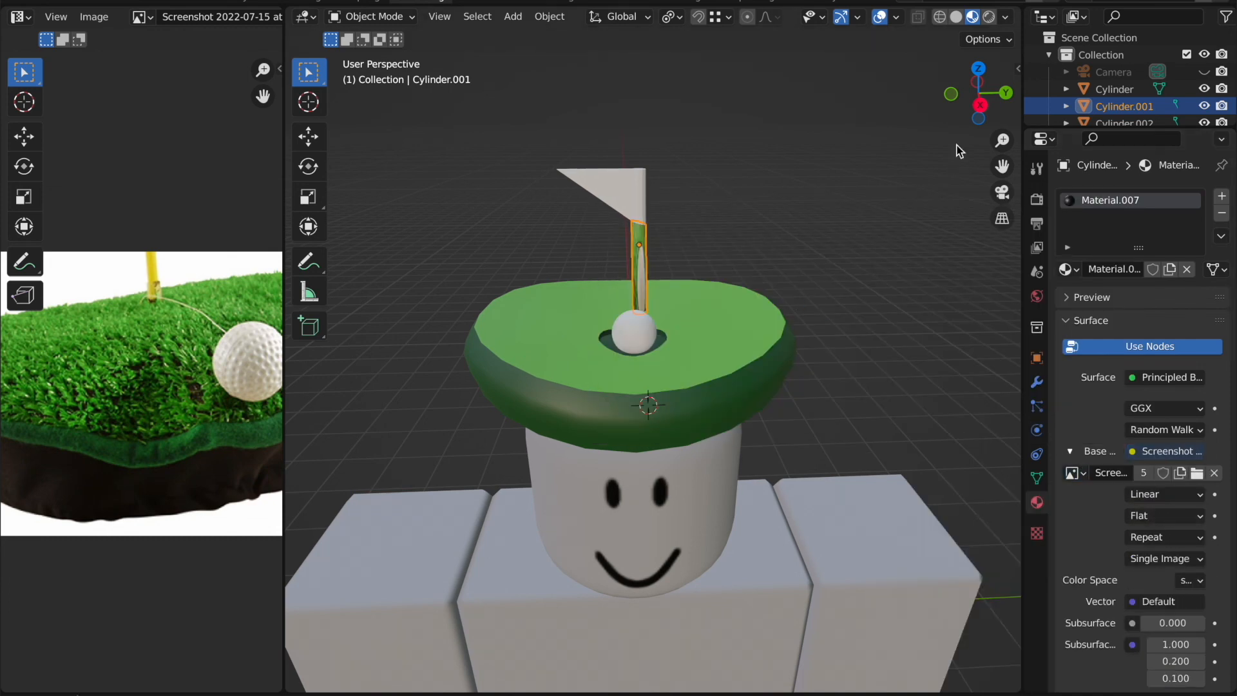
Step: Project the flagpole's UVs from the right orthographic view, shrink them, and move them onto the yellow pole in the grass image
{"action": "left_click", "coordinate": [980, 104]}
{"action": "key", "text": "Tab"}
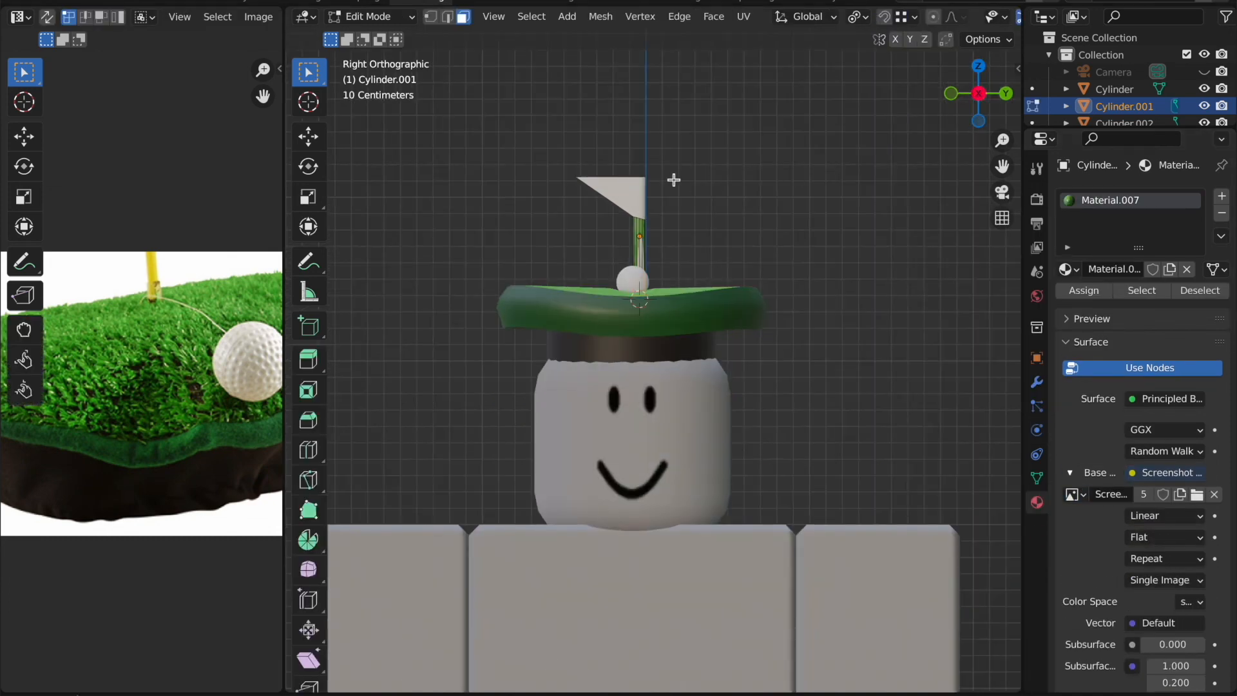
{"action": "key", "text": "u"}
{"action": "left_click", "coordinate": [673, 180]}
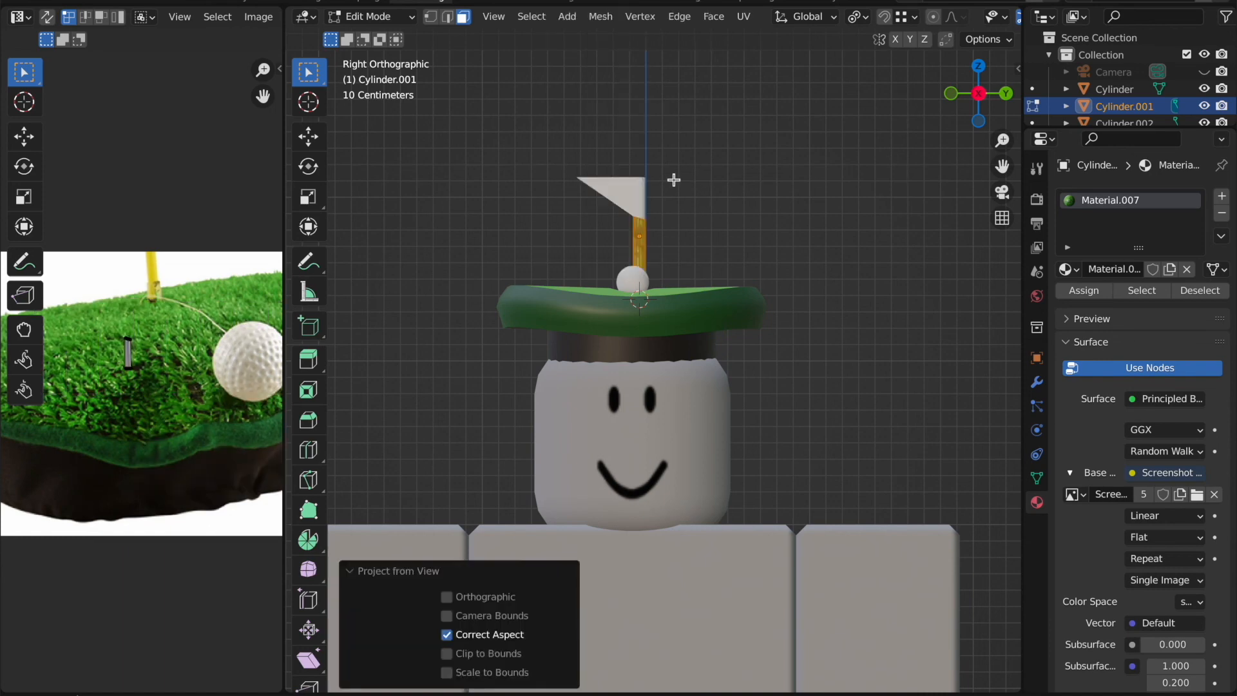
{"action": "key", "text": "s"}
{"action": "left_click", "coordinate": [143, 337]}
{"action": "key", "text": "g"}
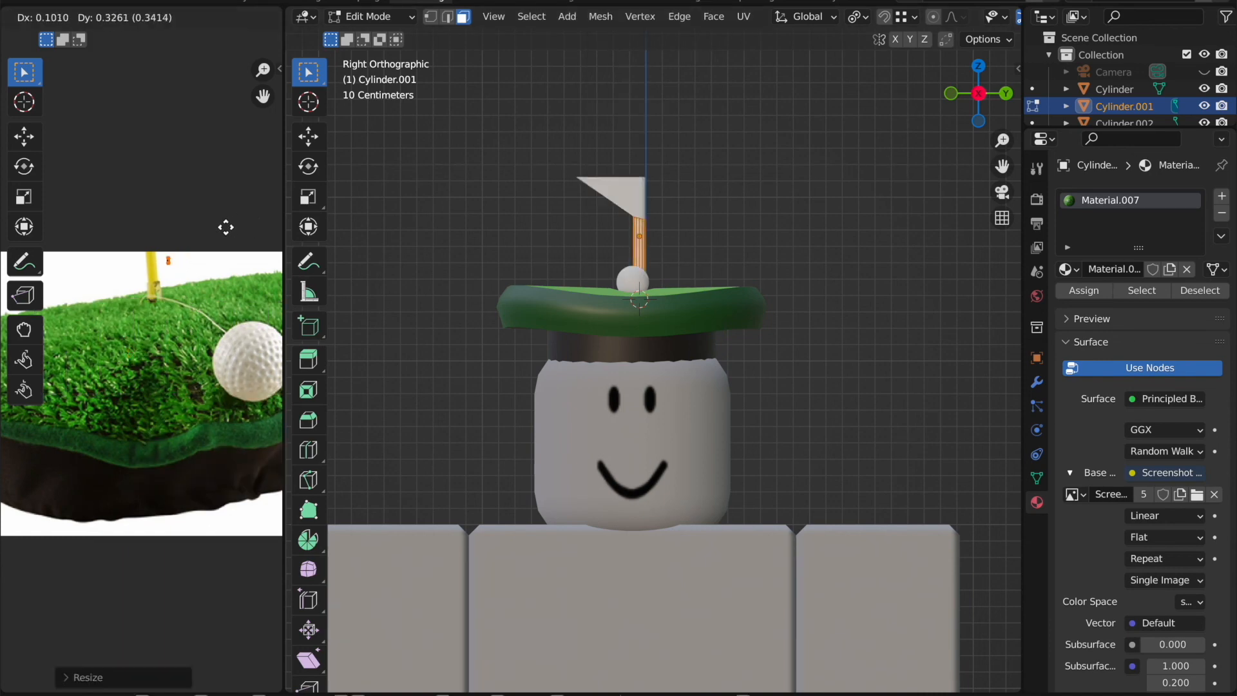
{"action": "left_click", "coordinate": [221, 228]}
{"action": "key", "text": "Tab"}
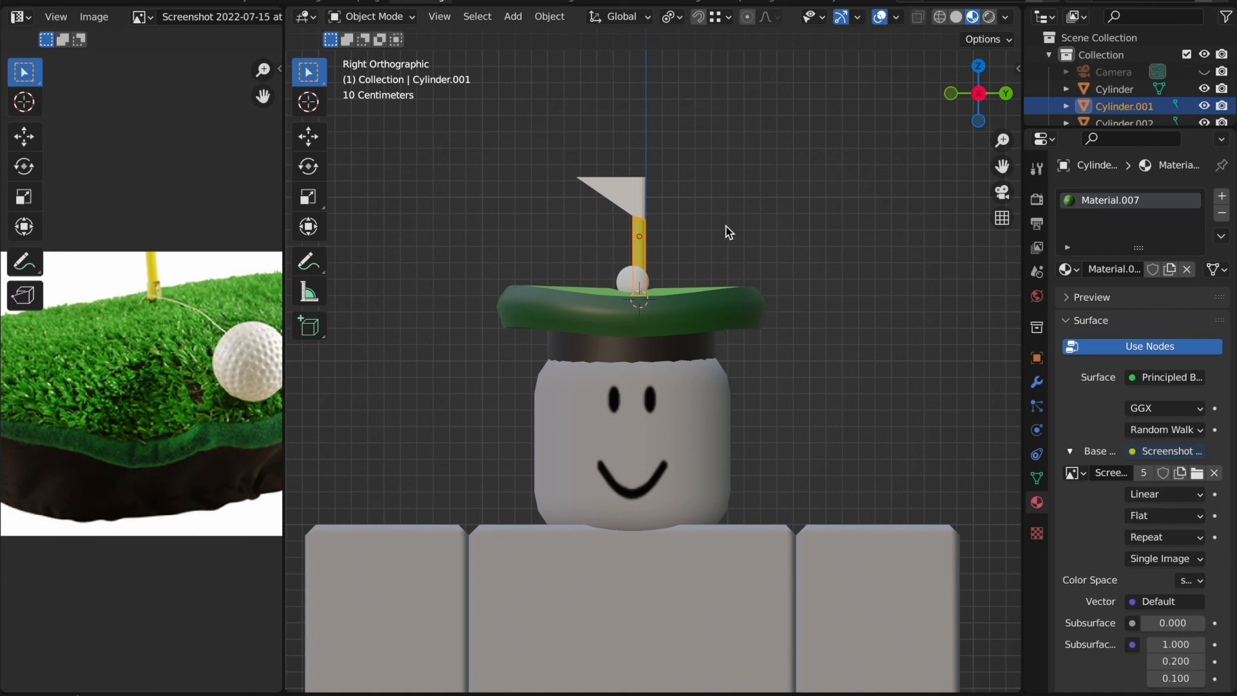
Step: Select the flag and examine the hat on the whole dummy in Solid shading from an angled view, returning to Material Preview
{"action": "scroll", "coordinate": [618, 203], "scroll_direction": "down", "scroll_amount": 2}
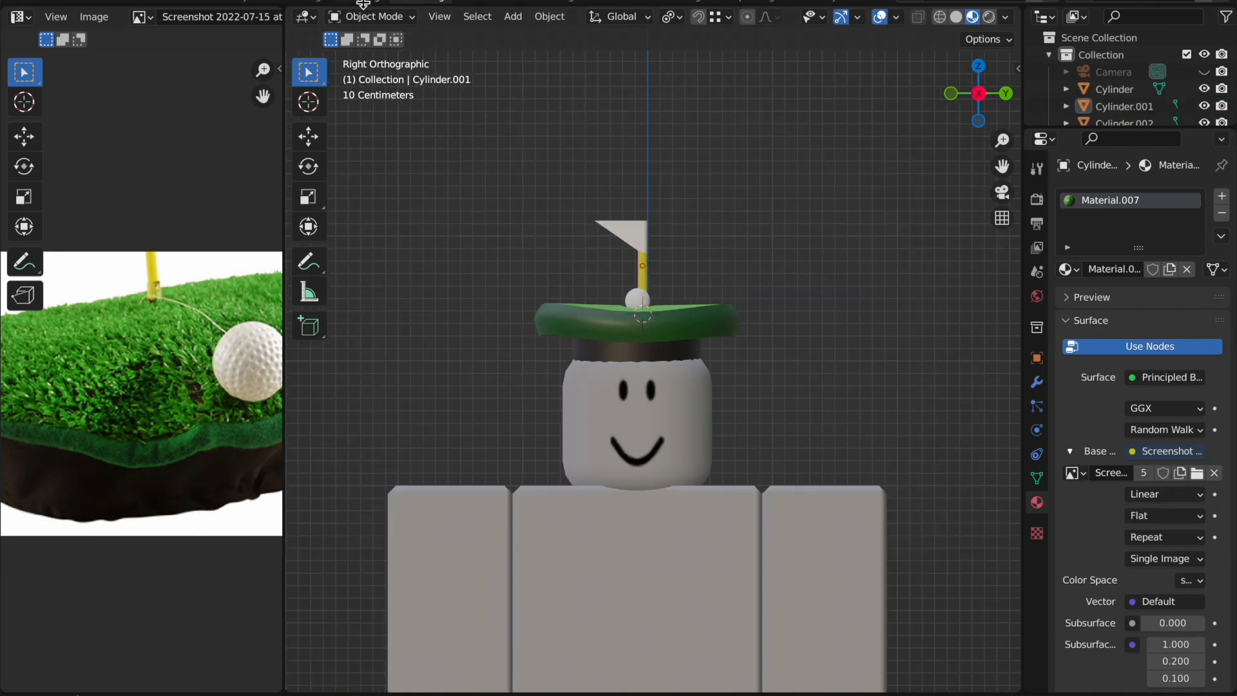
{"action": "left_click", "coordinate": [630, 241]}
{"action": "key", "text": "z"}
{"action": "left_click", "coordinate": [631, 195]}
{"action": "scroll", "coordinate": [632, 195], "scroll_direction": "down", "scroll_amount": 3}
{"action": "middle_click_drag", "start_coordinate": [631, 195], "coordinate": [664, 221]}
{"action": "key", "text": "z"}
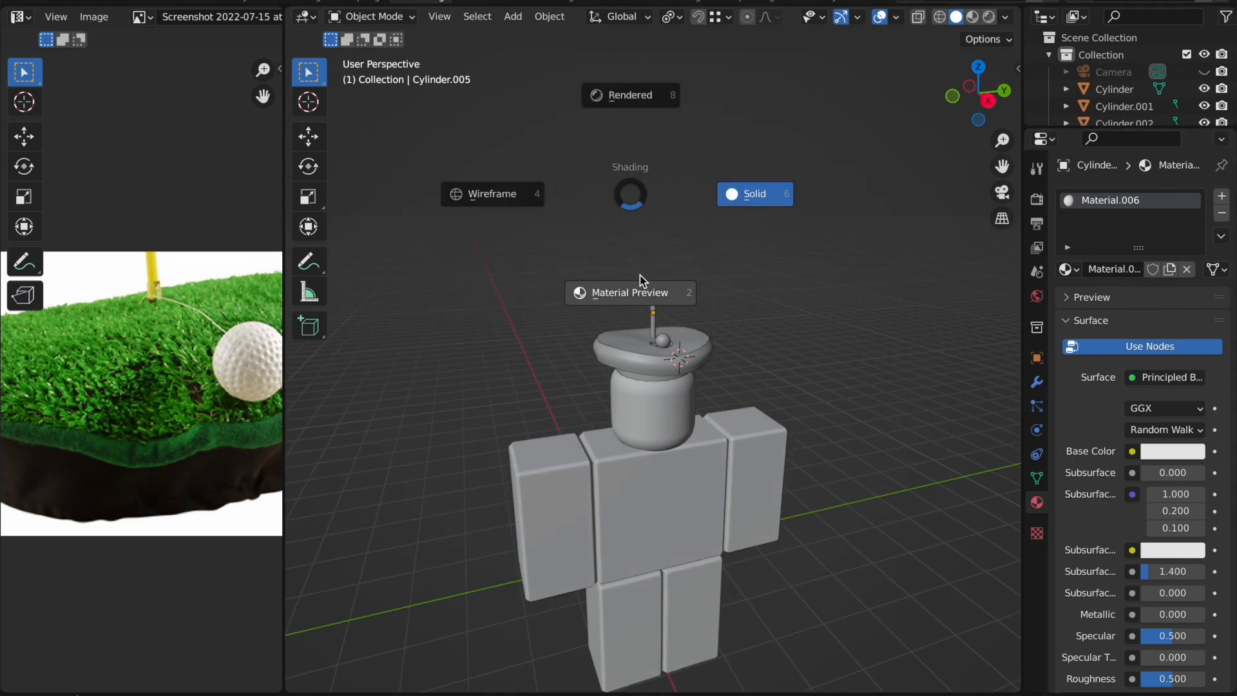